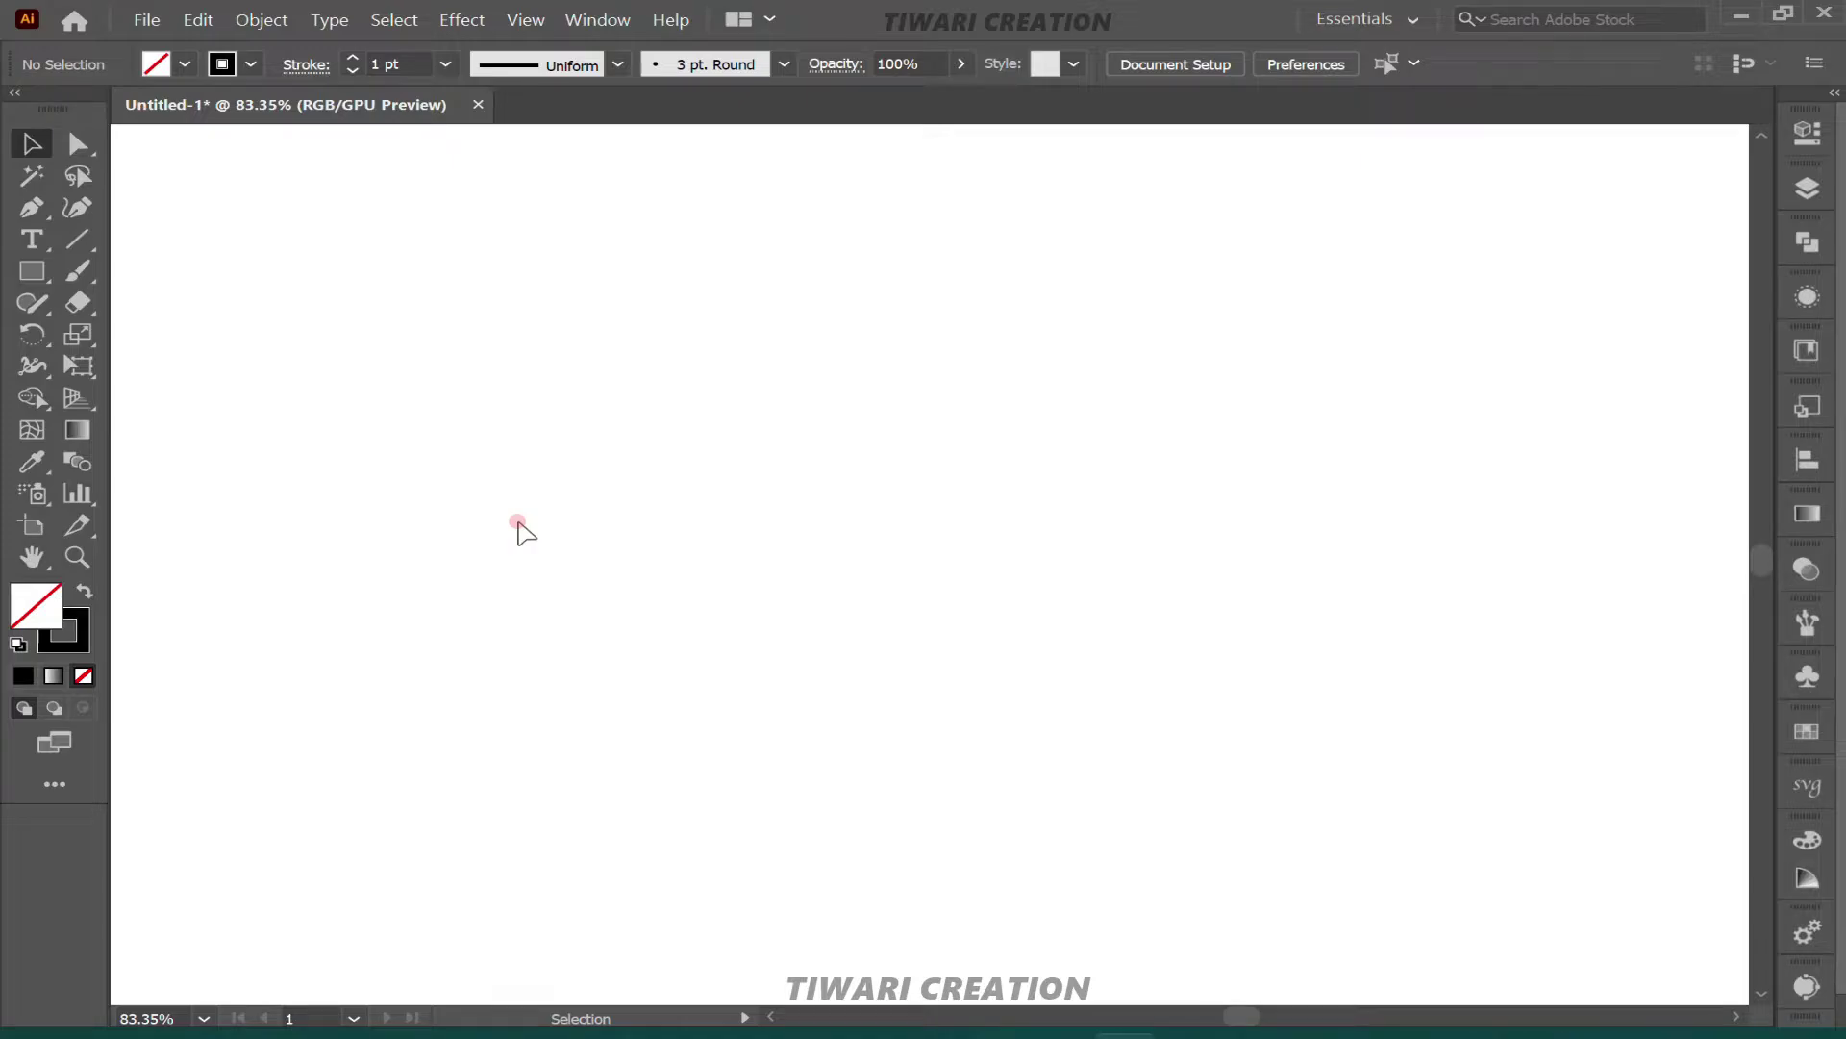
Switch to the Type tool with the T shortcut.
key("t")
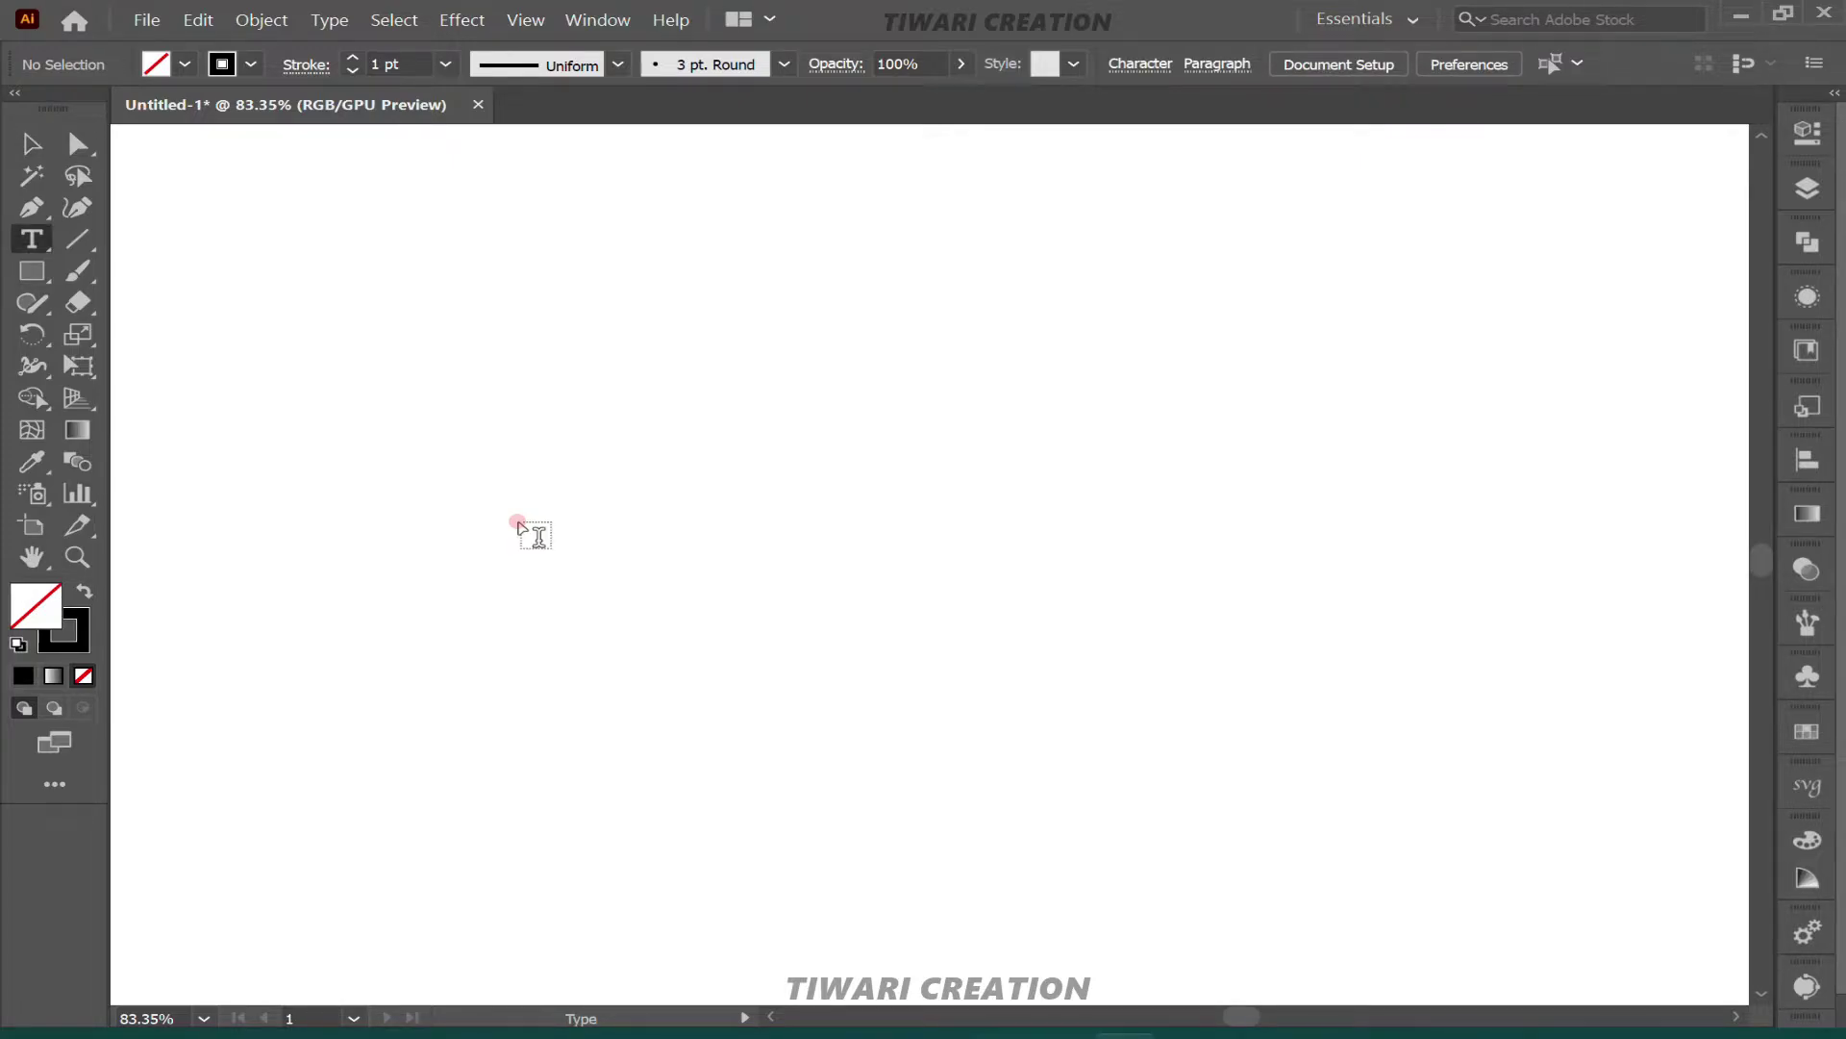
Type the word GOOD near the artboard centre, correcting the mistyped last letter.
left_click(772, 461)
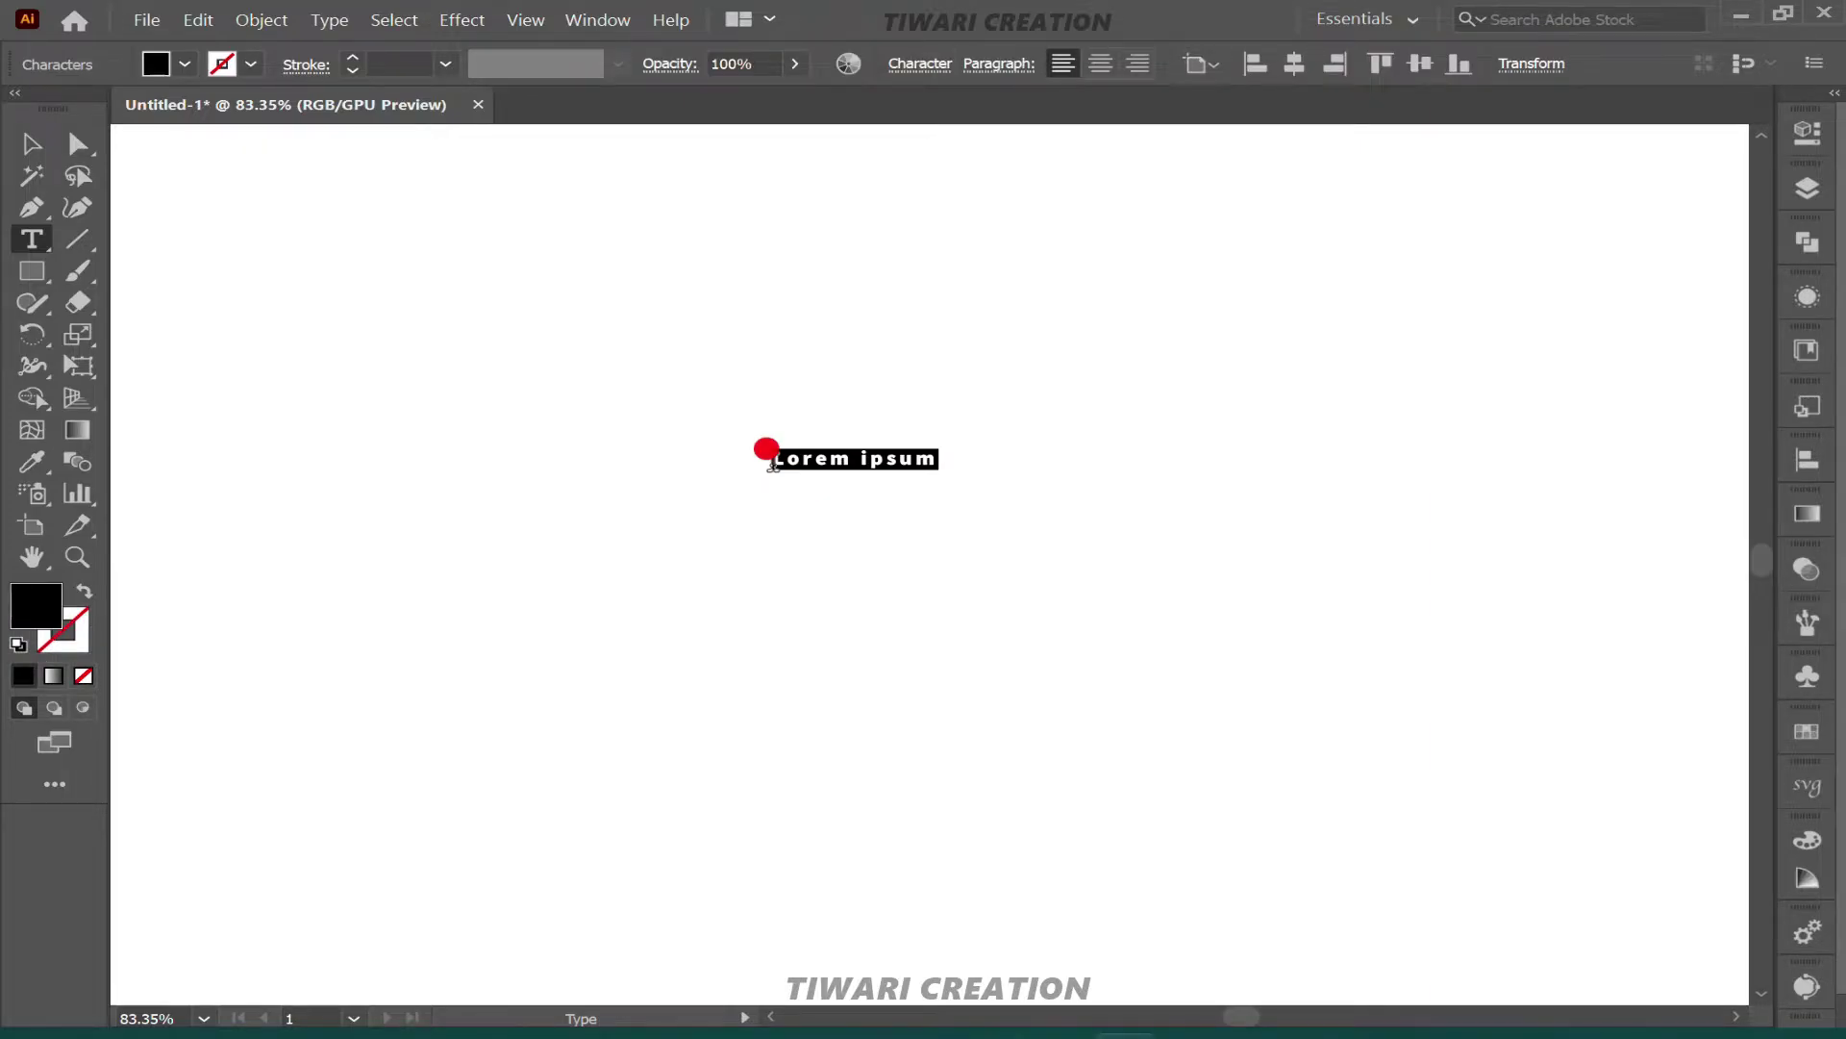
type("GOOL")
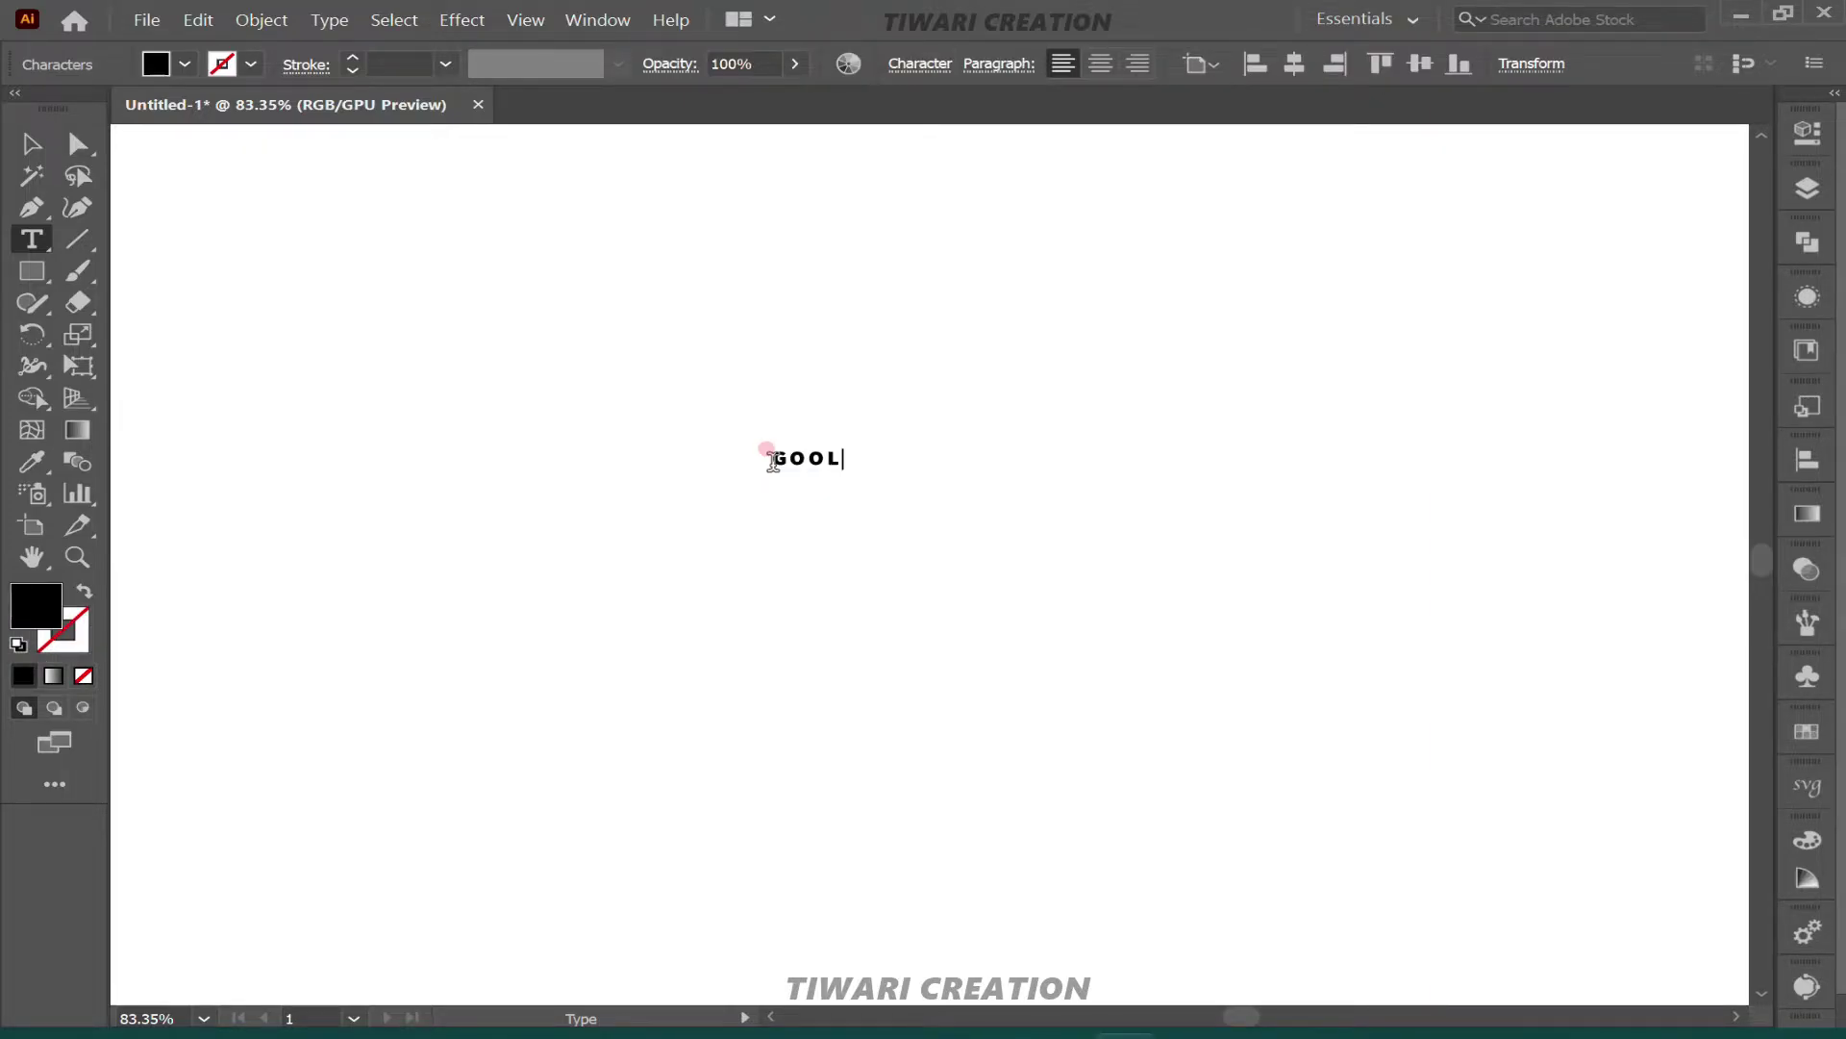
key("BackSpace")
type("D")
Enlarge the GOOD text and widen its letter tracking in the Character settings.
left_click(1071, 356)
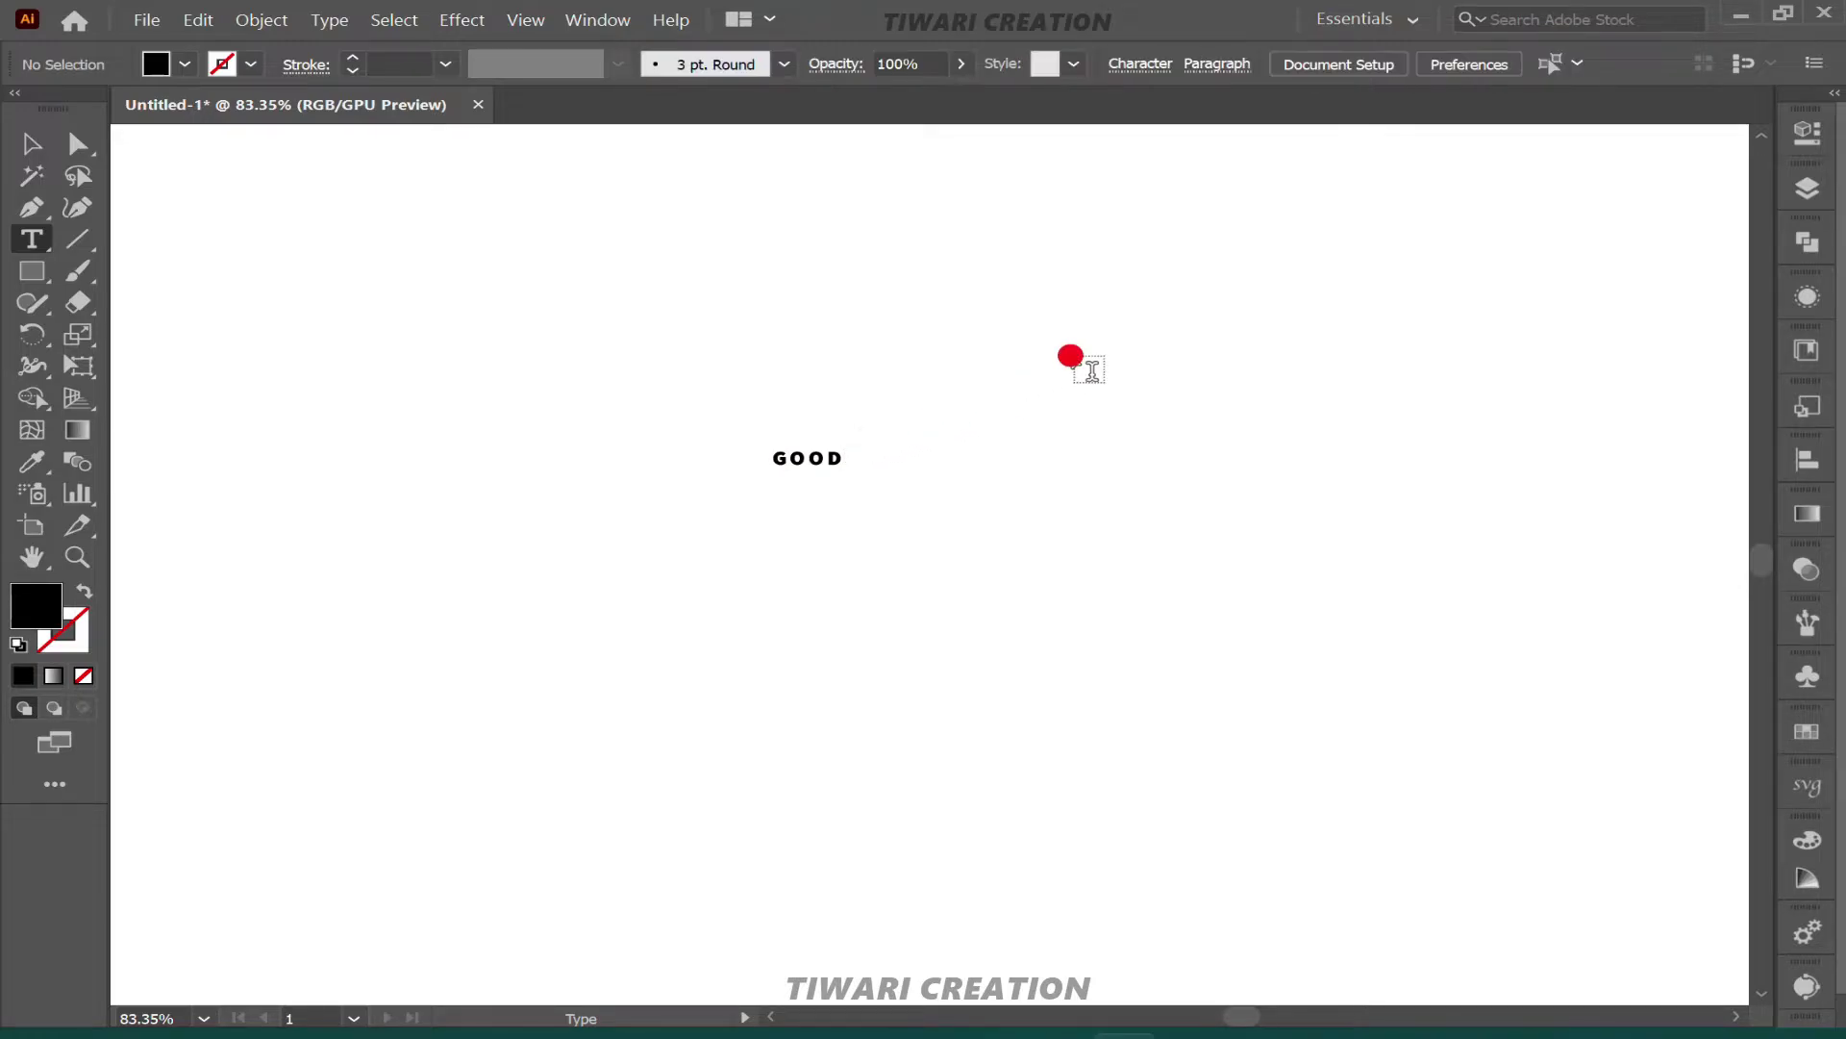
key("v")
left_click_drag(822, 417, 1019, 532)
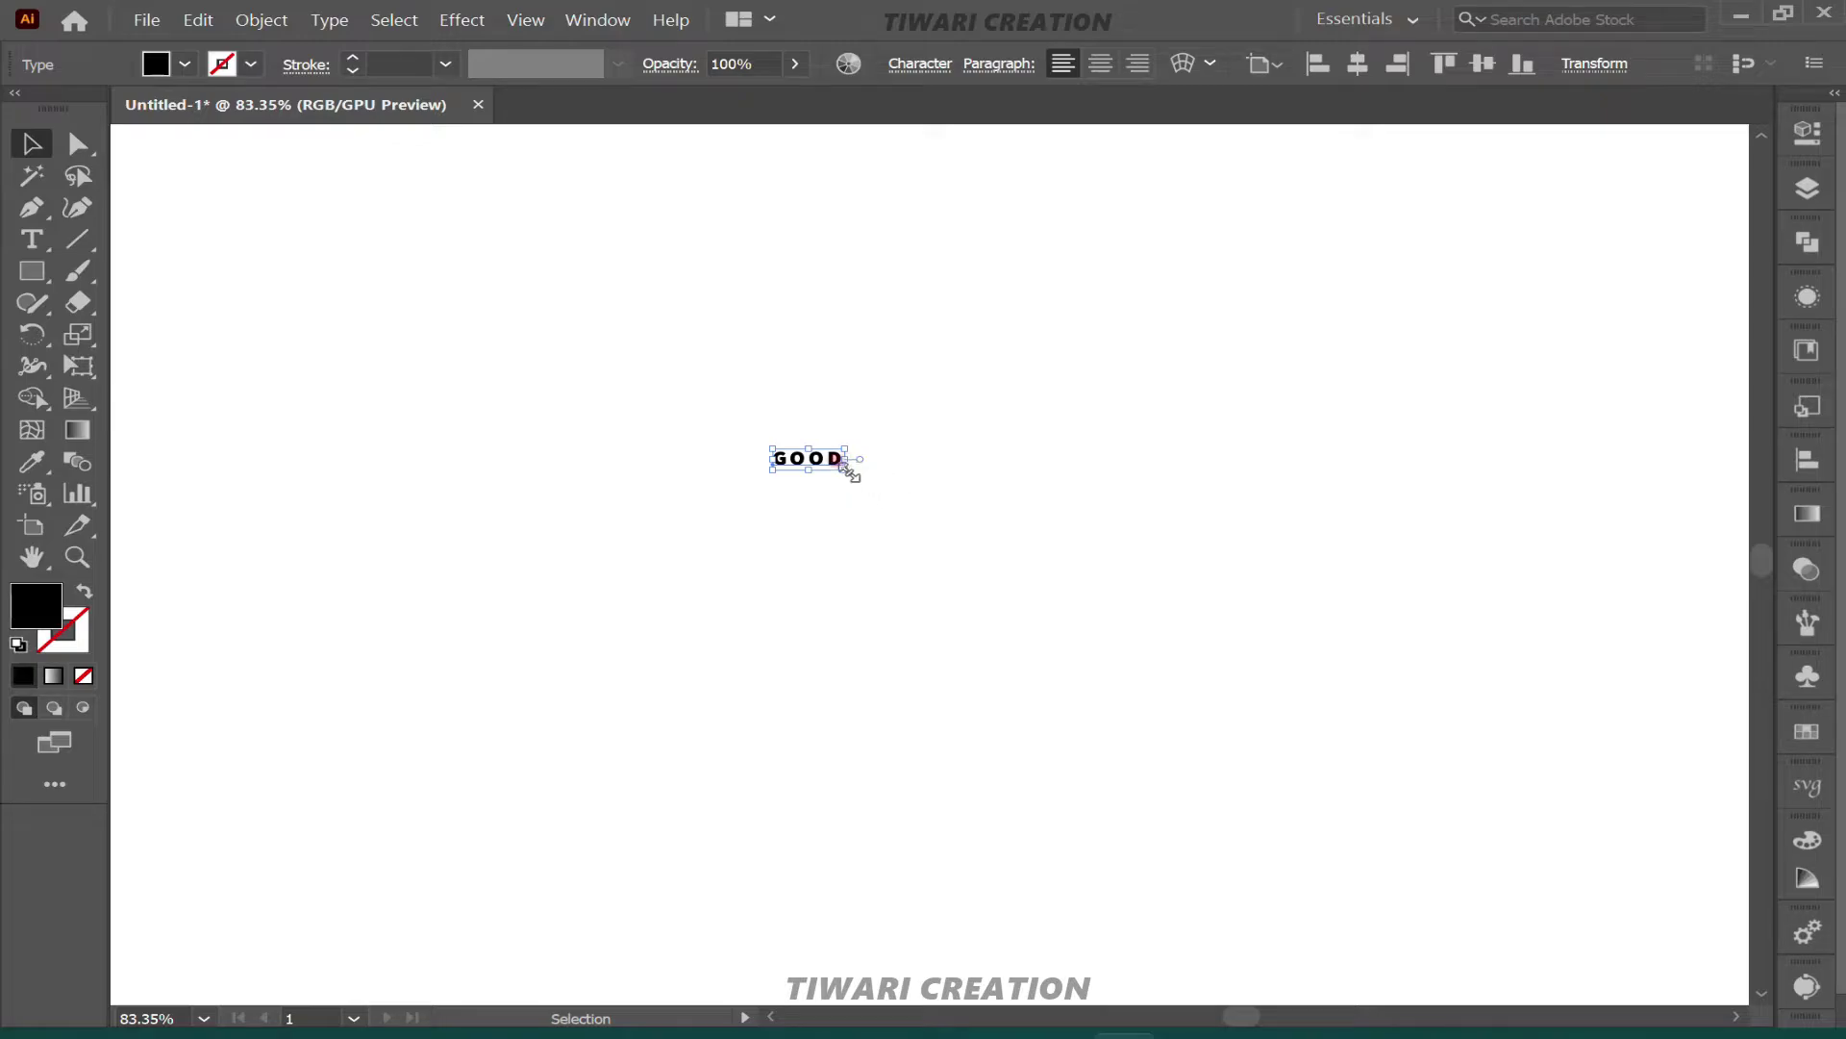
left_click_drag(845, 468, 1024, 567)
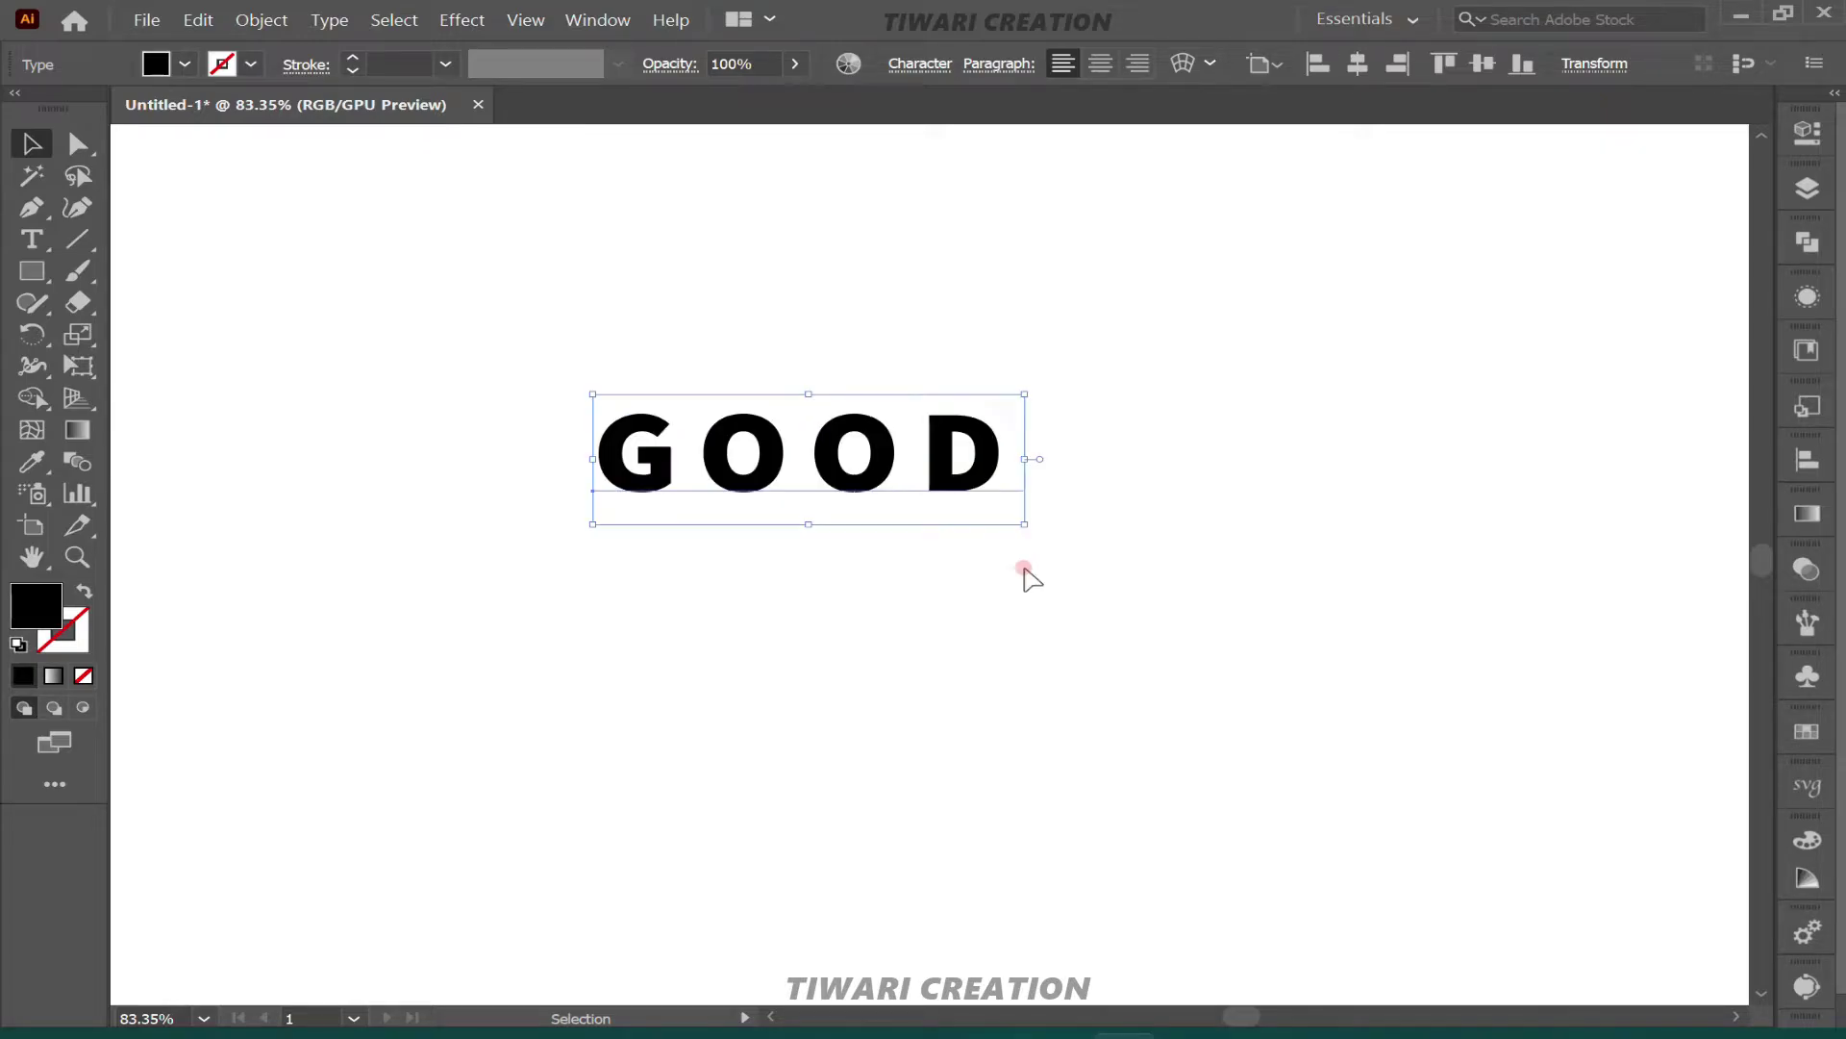
left_click(921, 64)
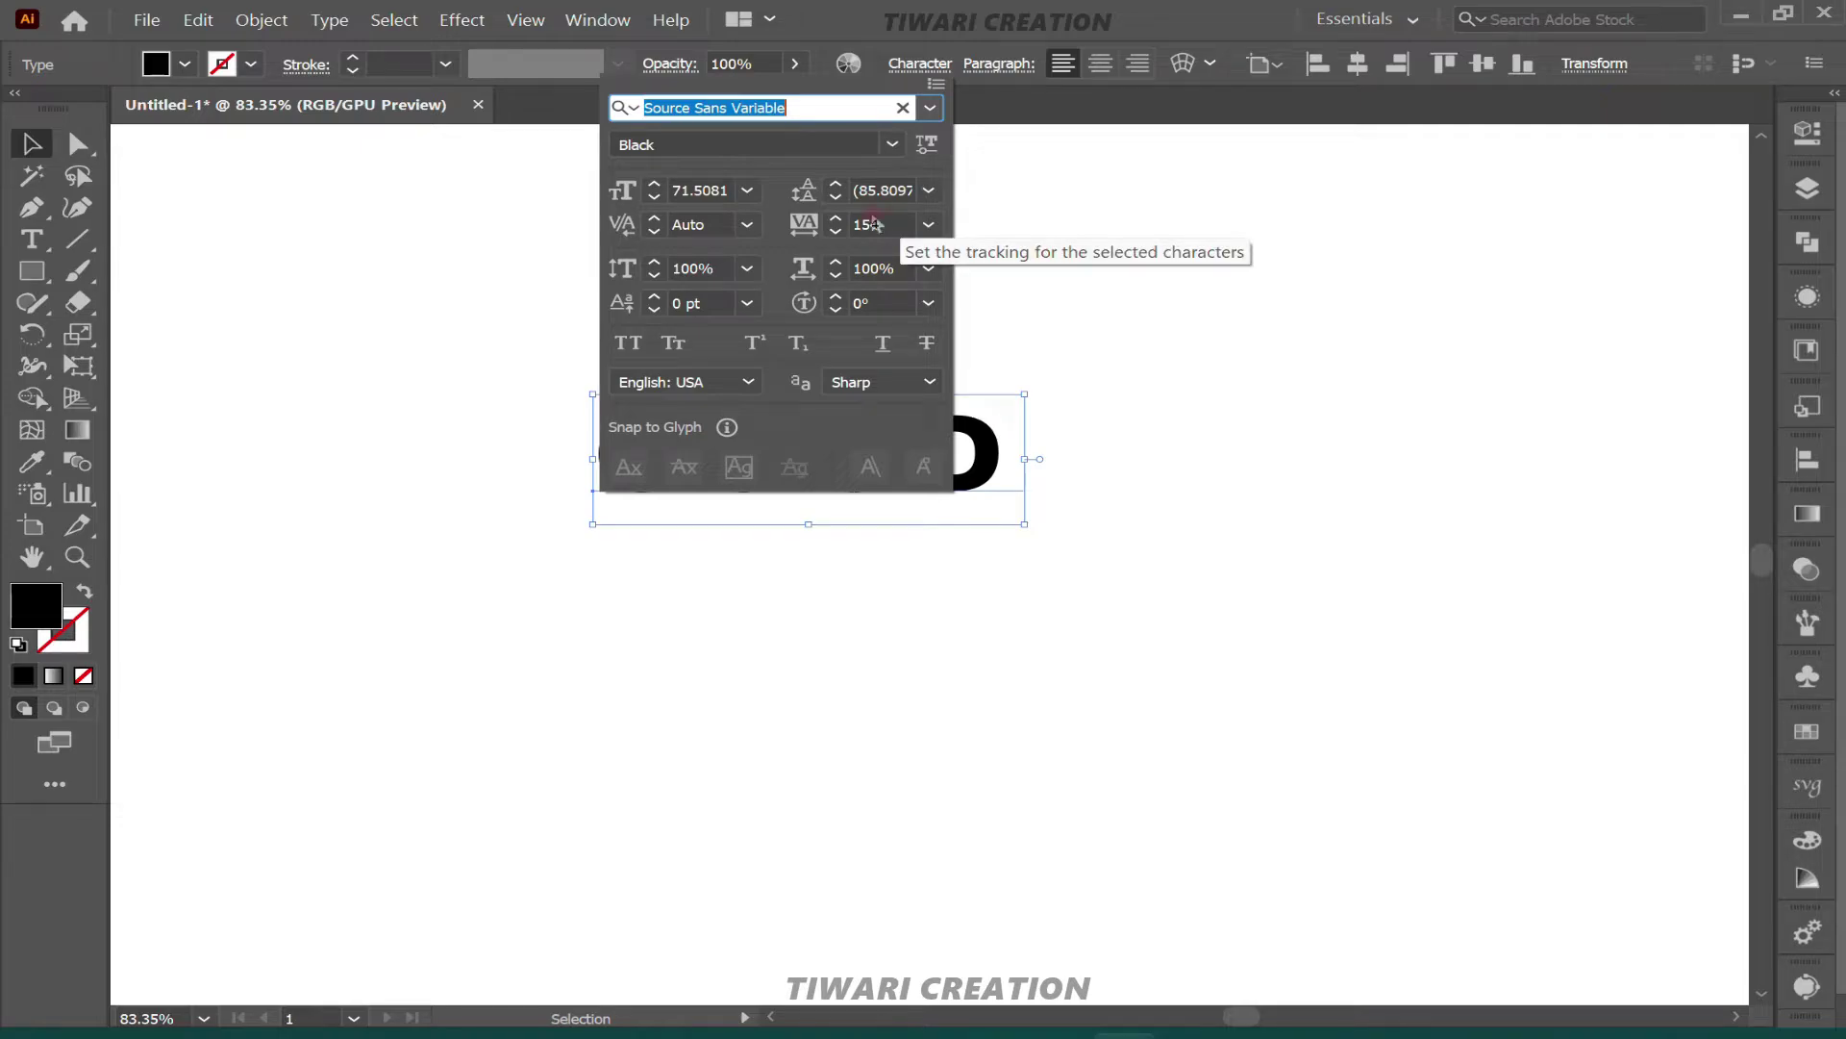
left_click(996, 223)
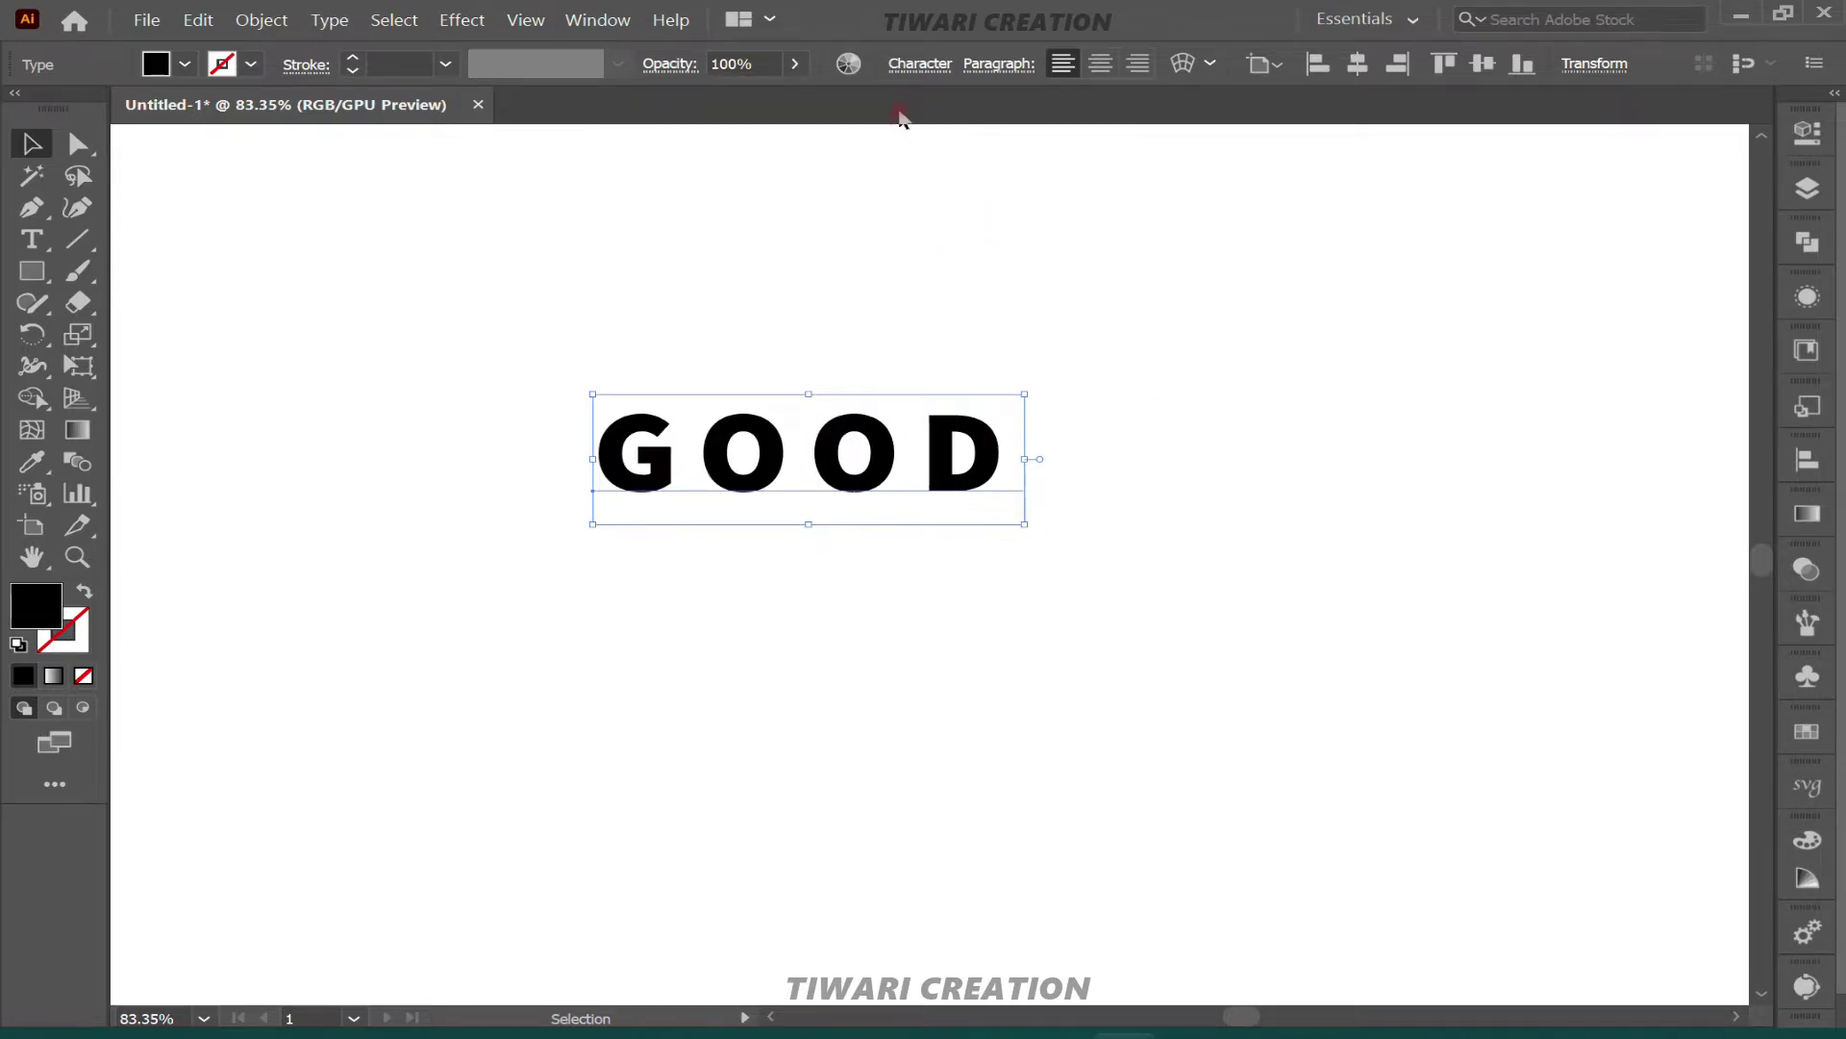
left_click(1048, 291)
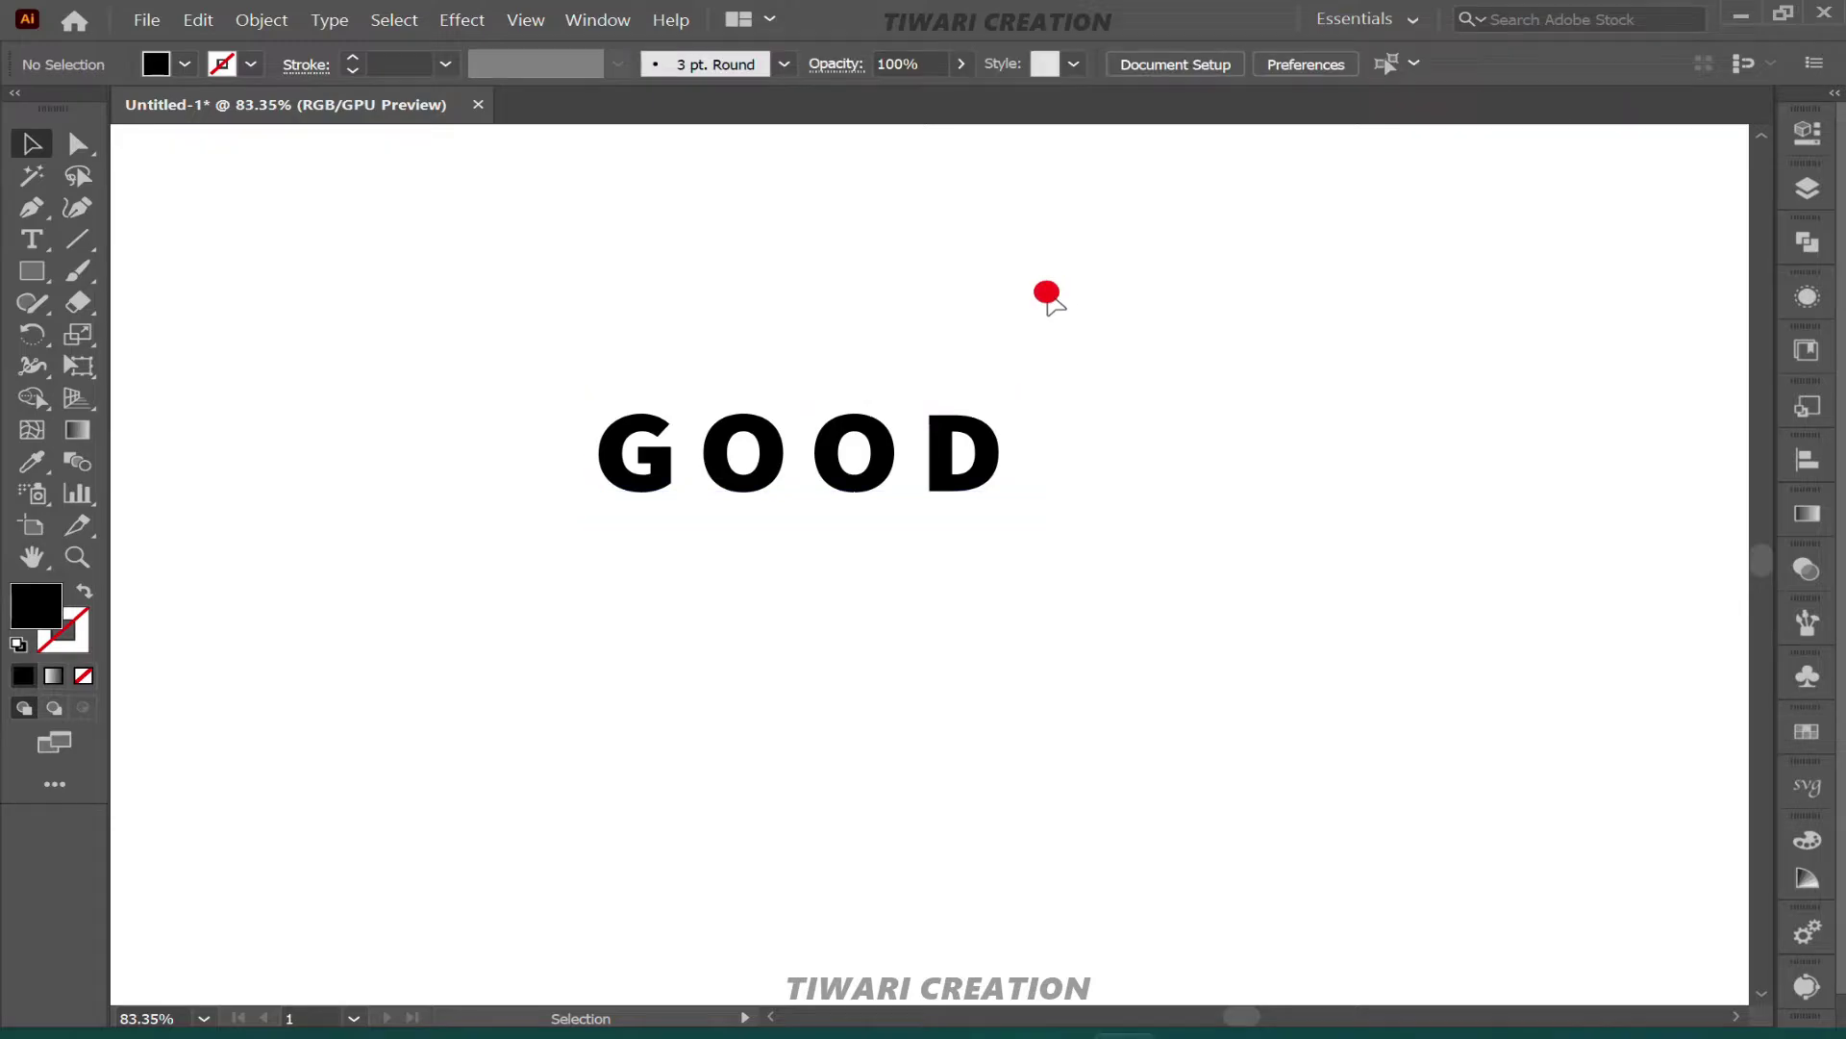
Apply a 3D Extrude & Bevel effect to GOOD with the Isometric Top position.
left_click(929, 458)
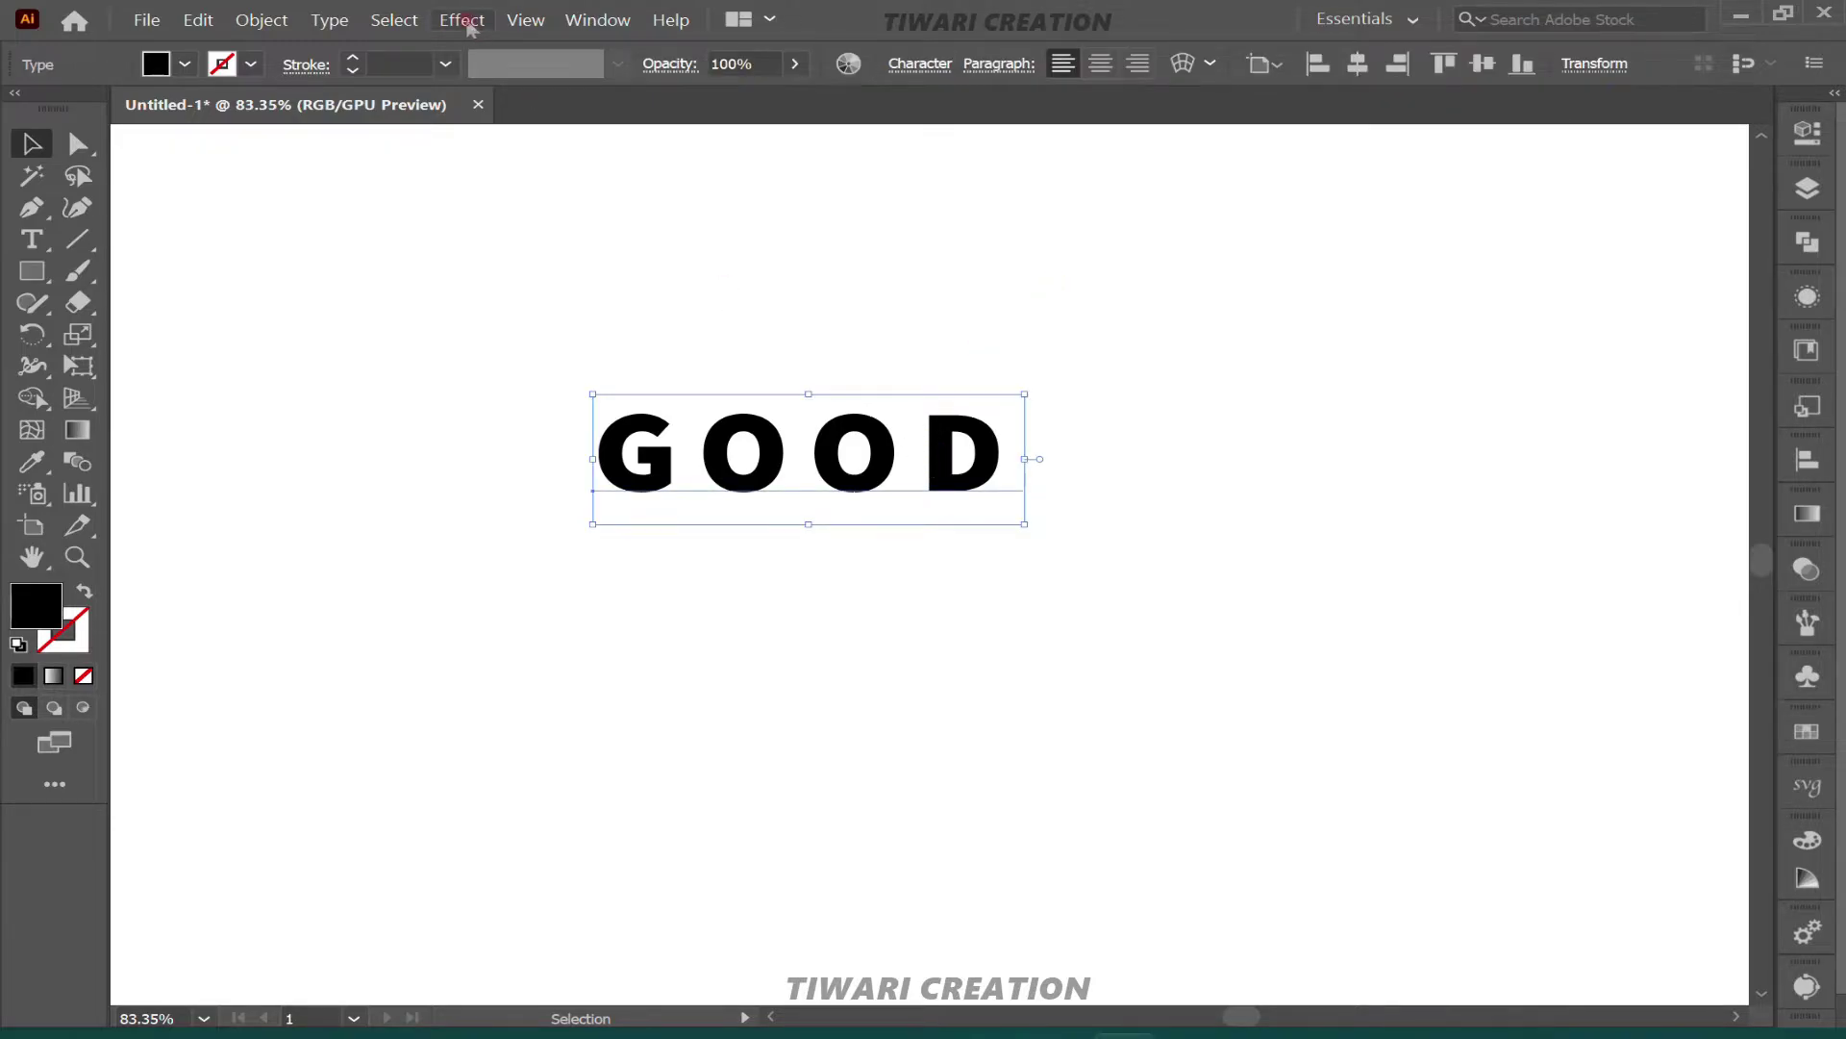
left_click(462, 20)
mouse_move(479, 173)
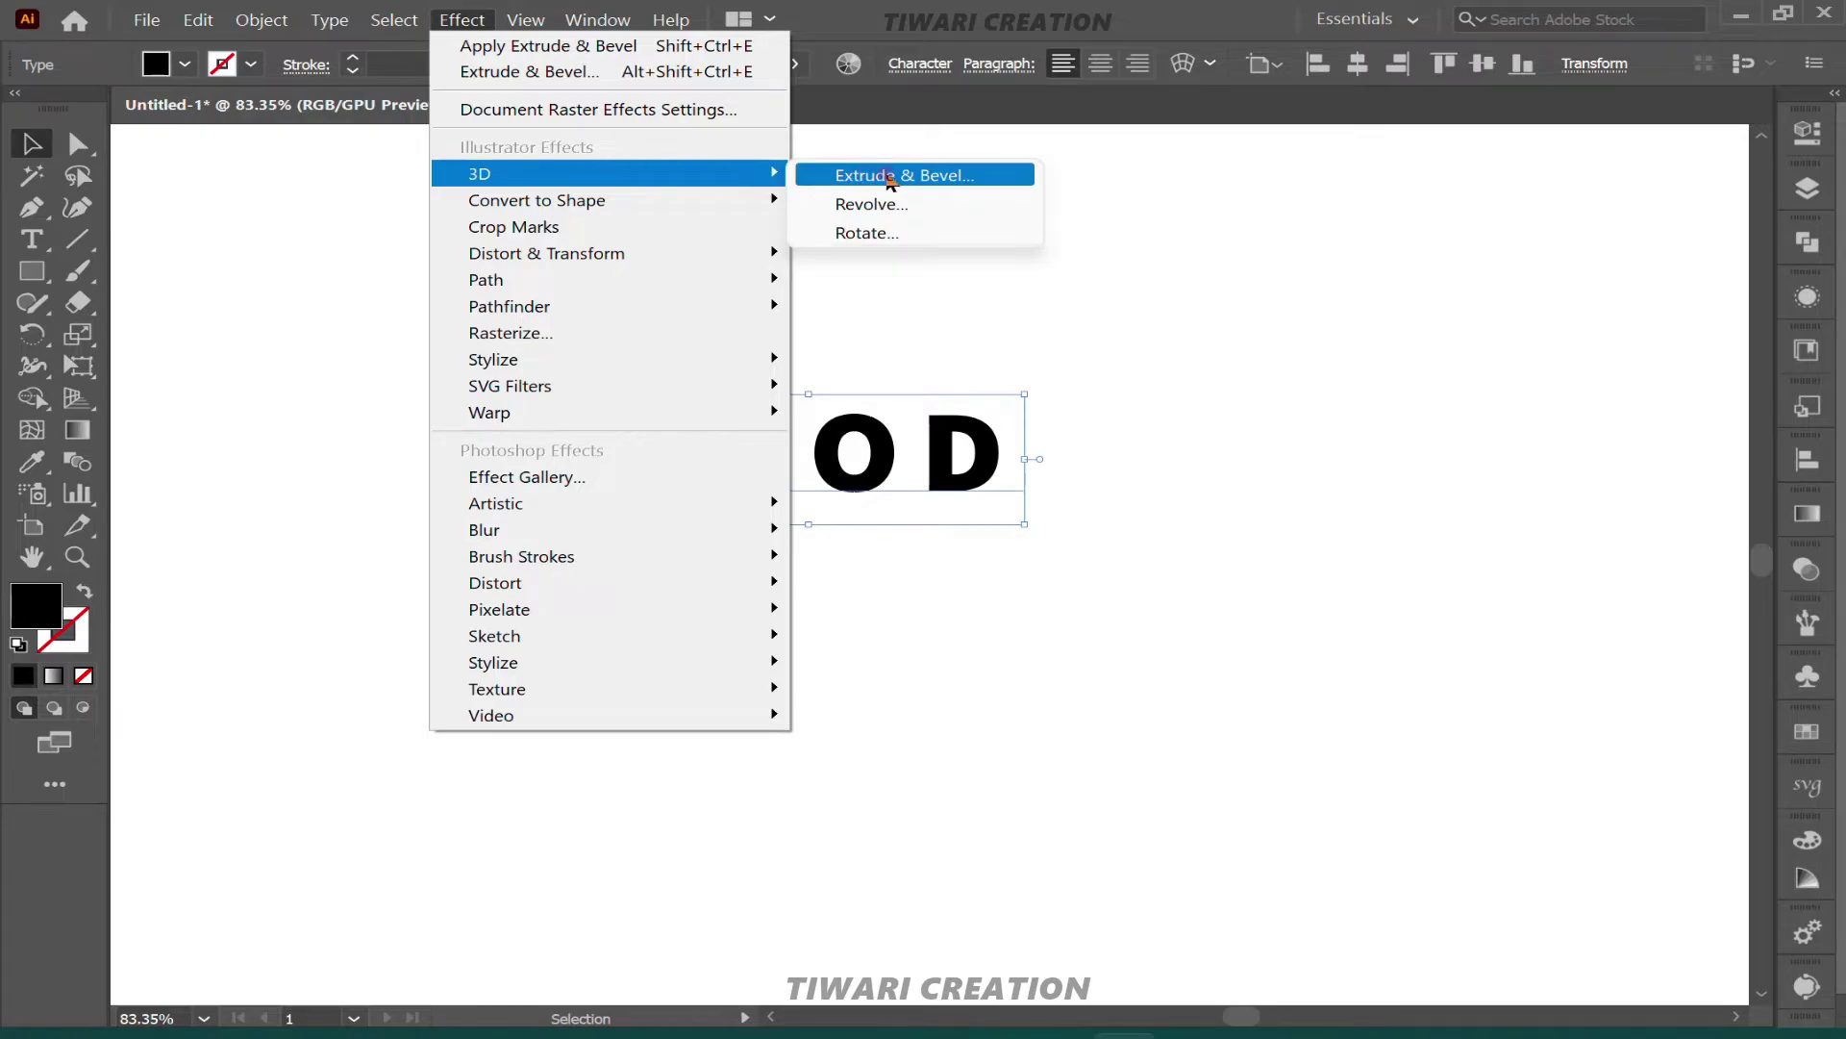
left_click(889, 177)
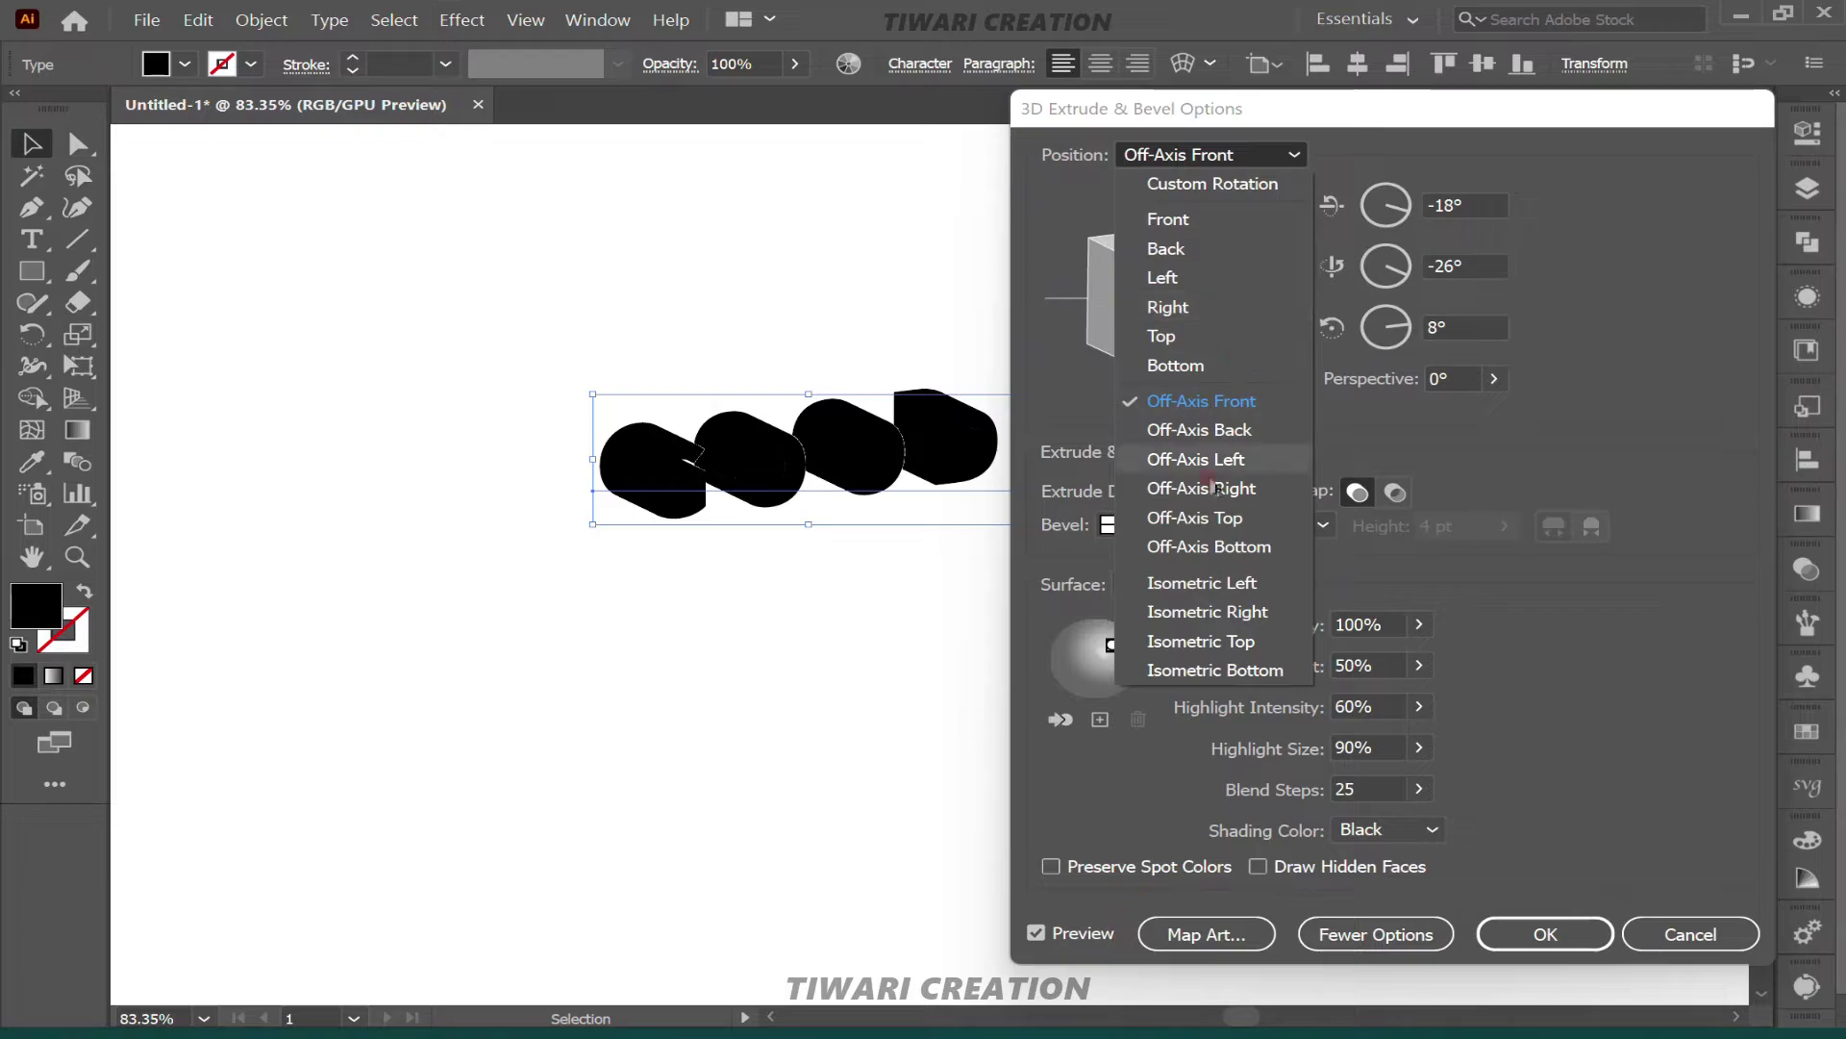
left_click(1201, 642)
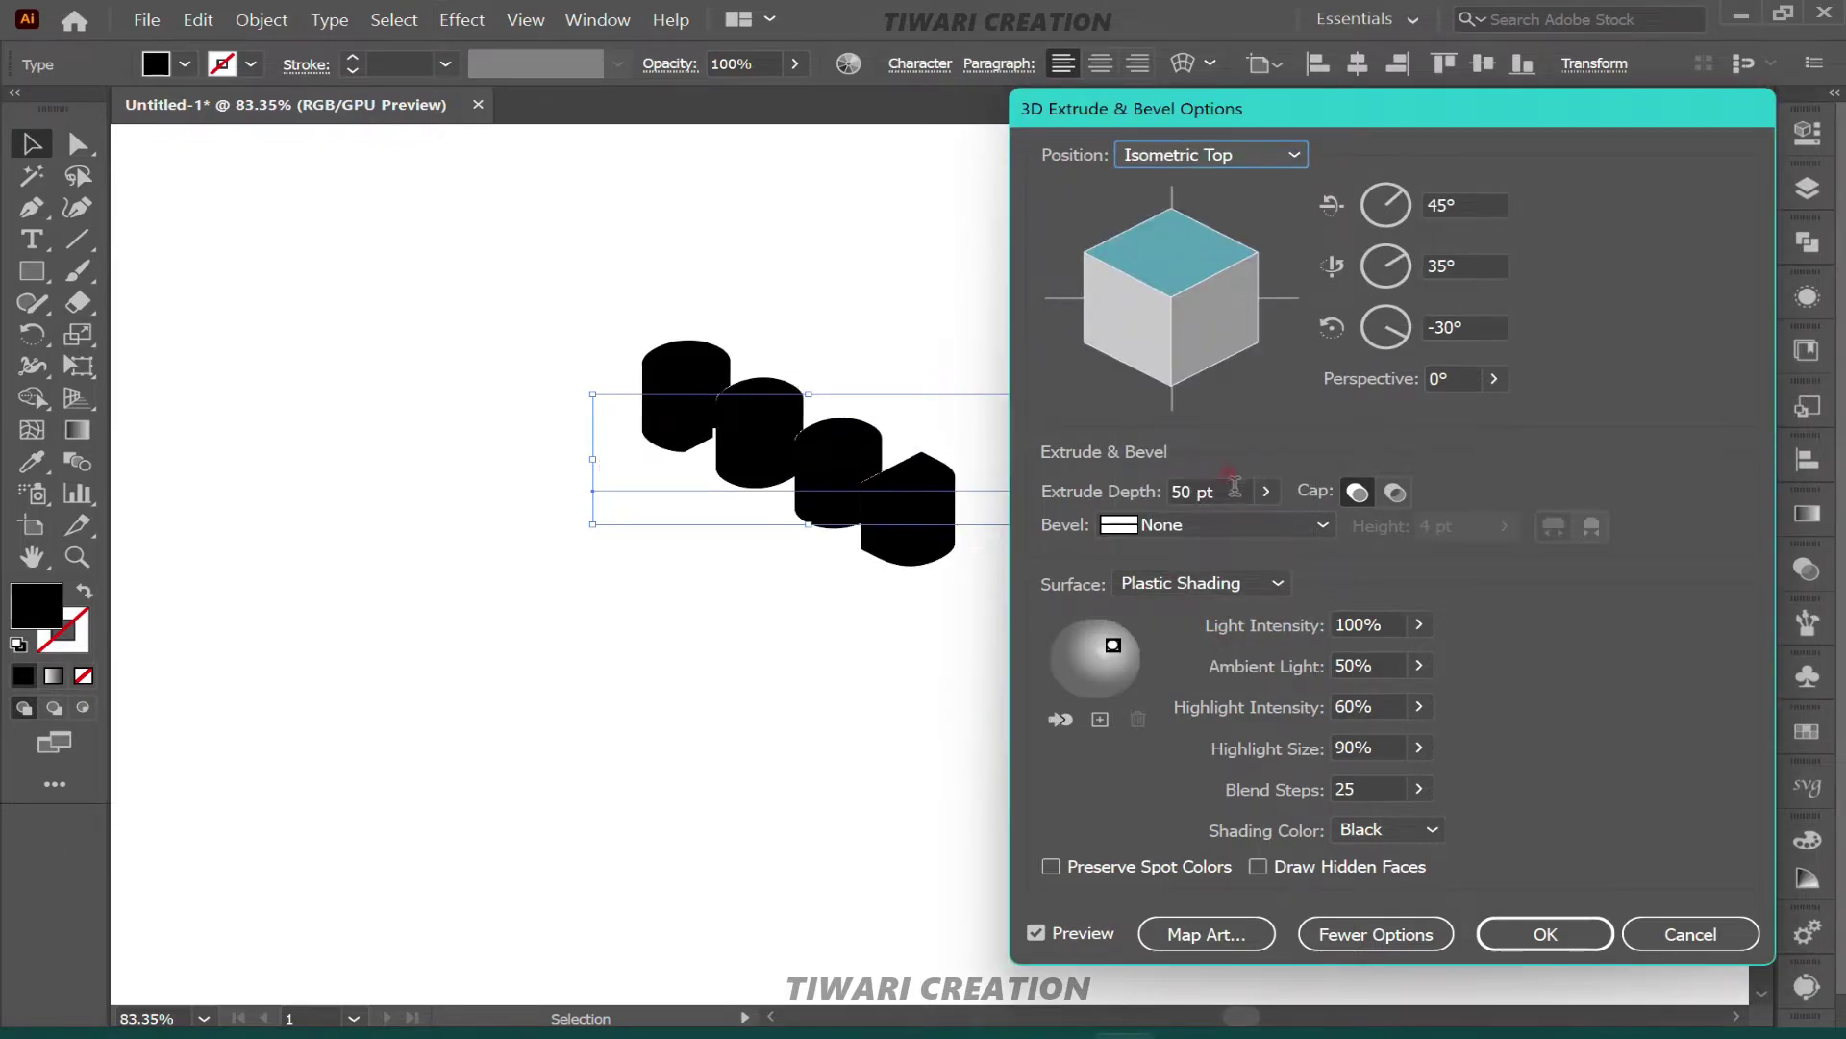
scroll(1232, 491, "down", 10)
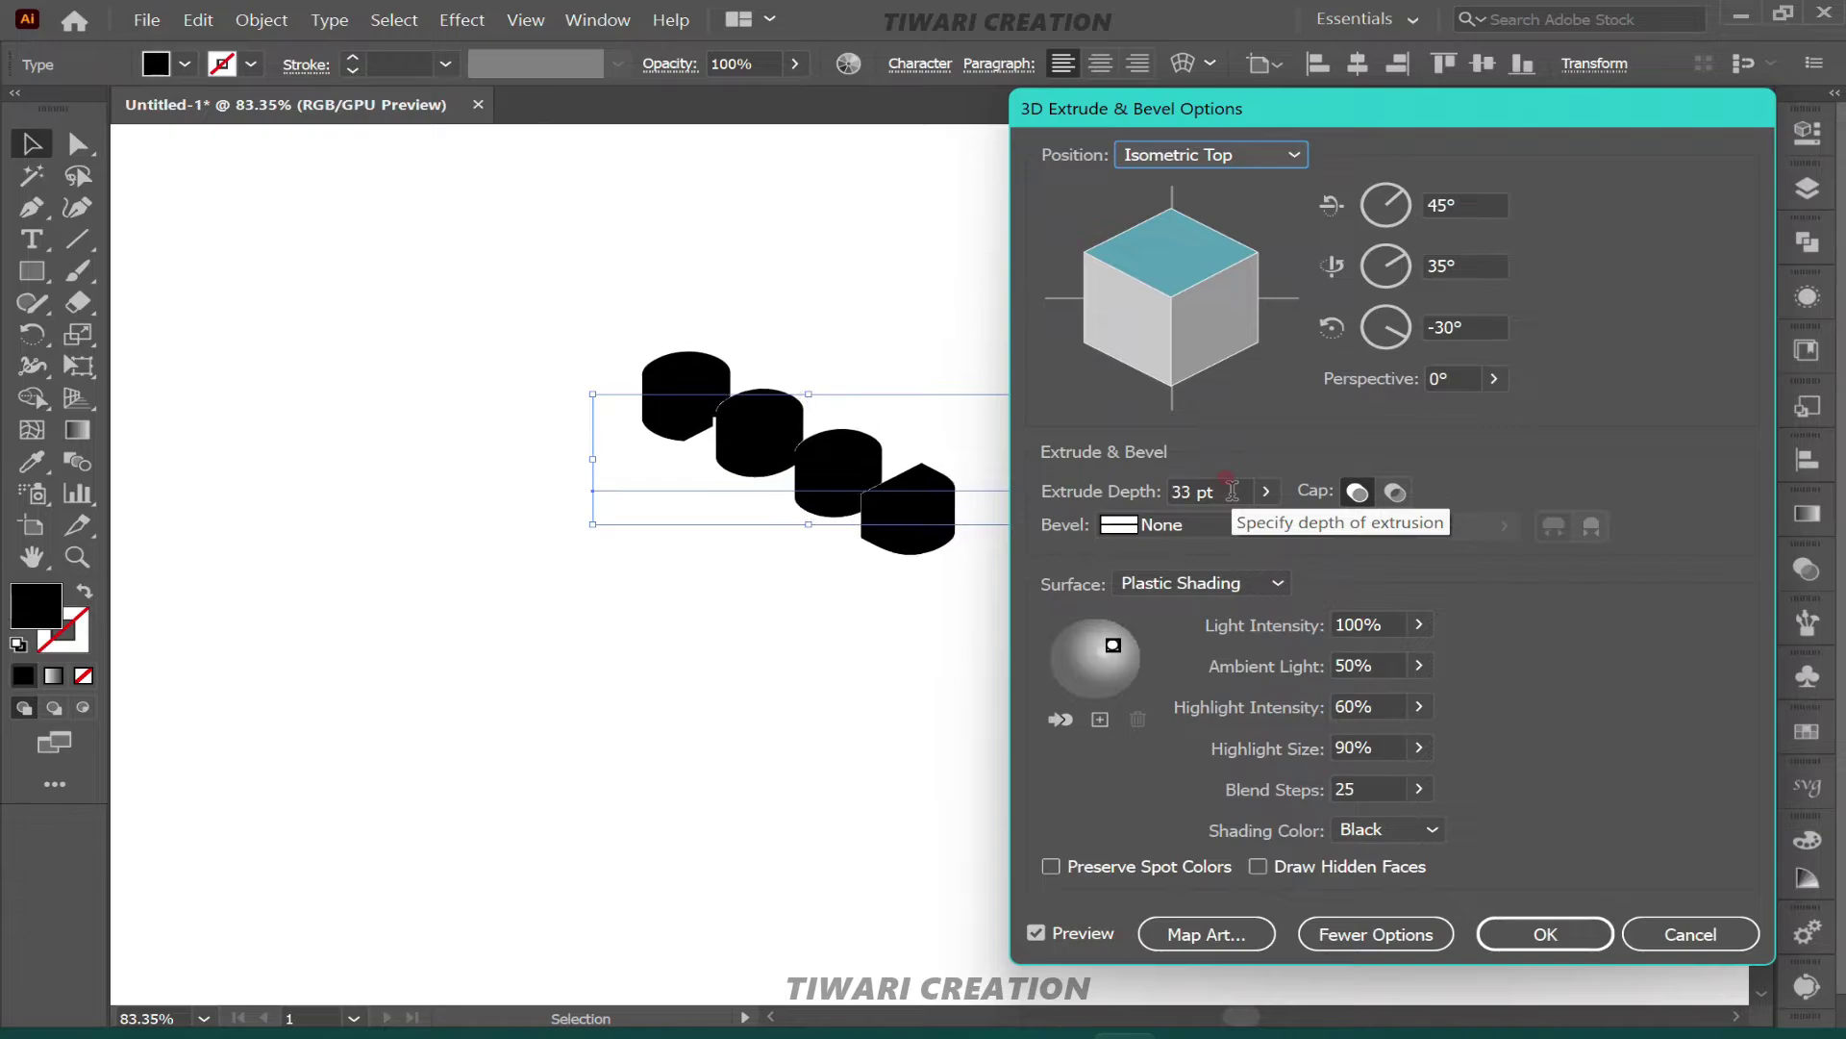
scroll(1231, 492, "down", 3)
scroll(1231, 491, "down", 4)
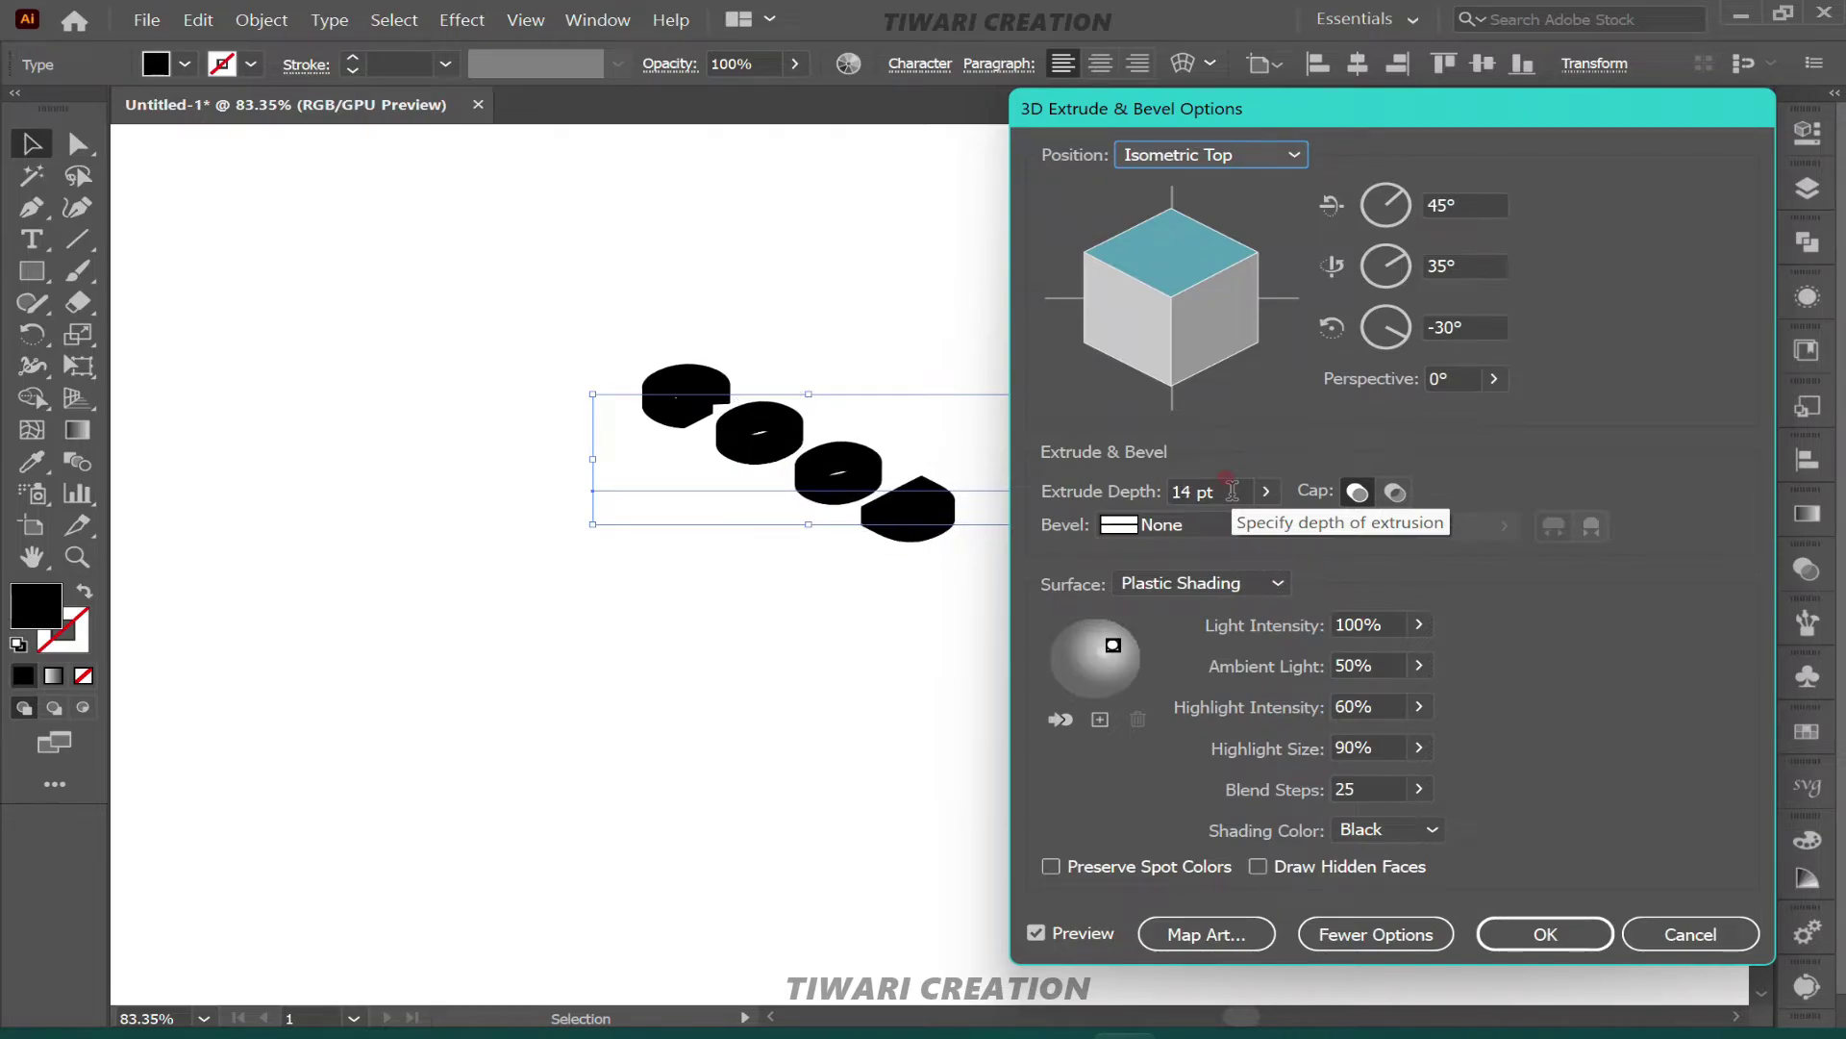
scroll(1232, 492, "down", 3)
scroll(1232, 492, "down", 2)
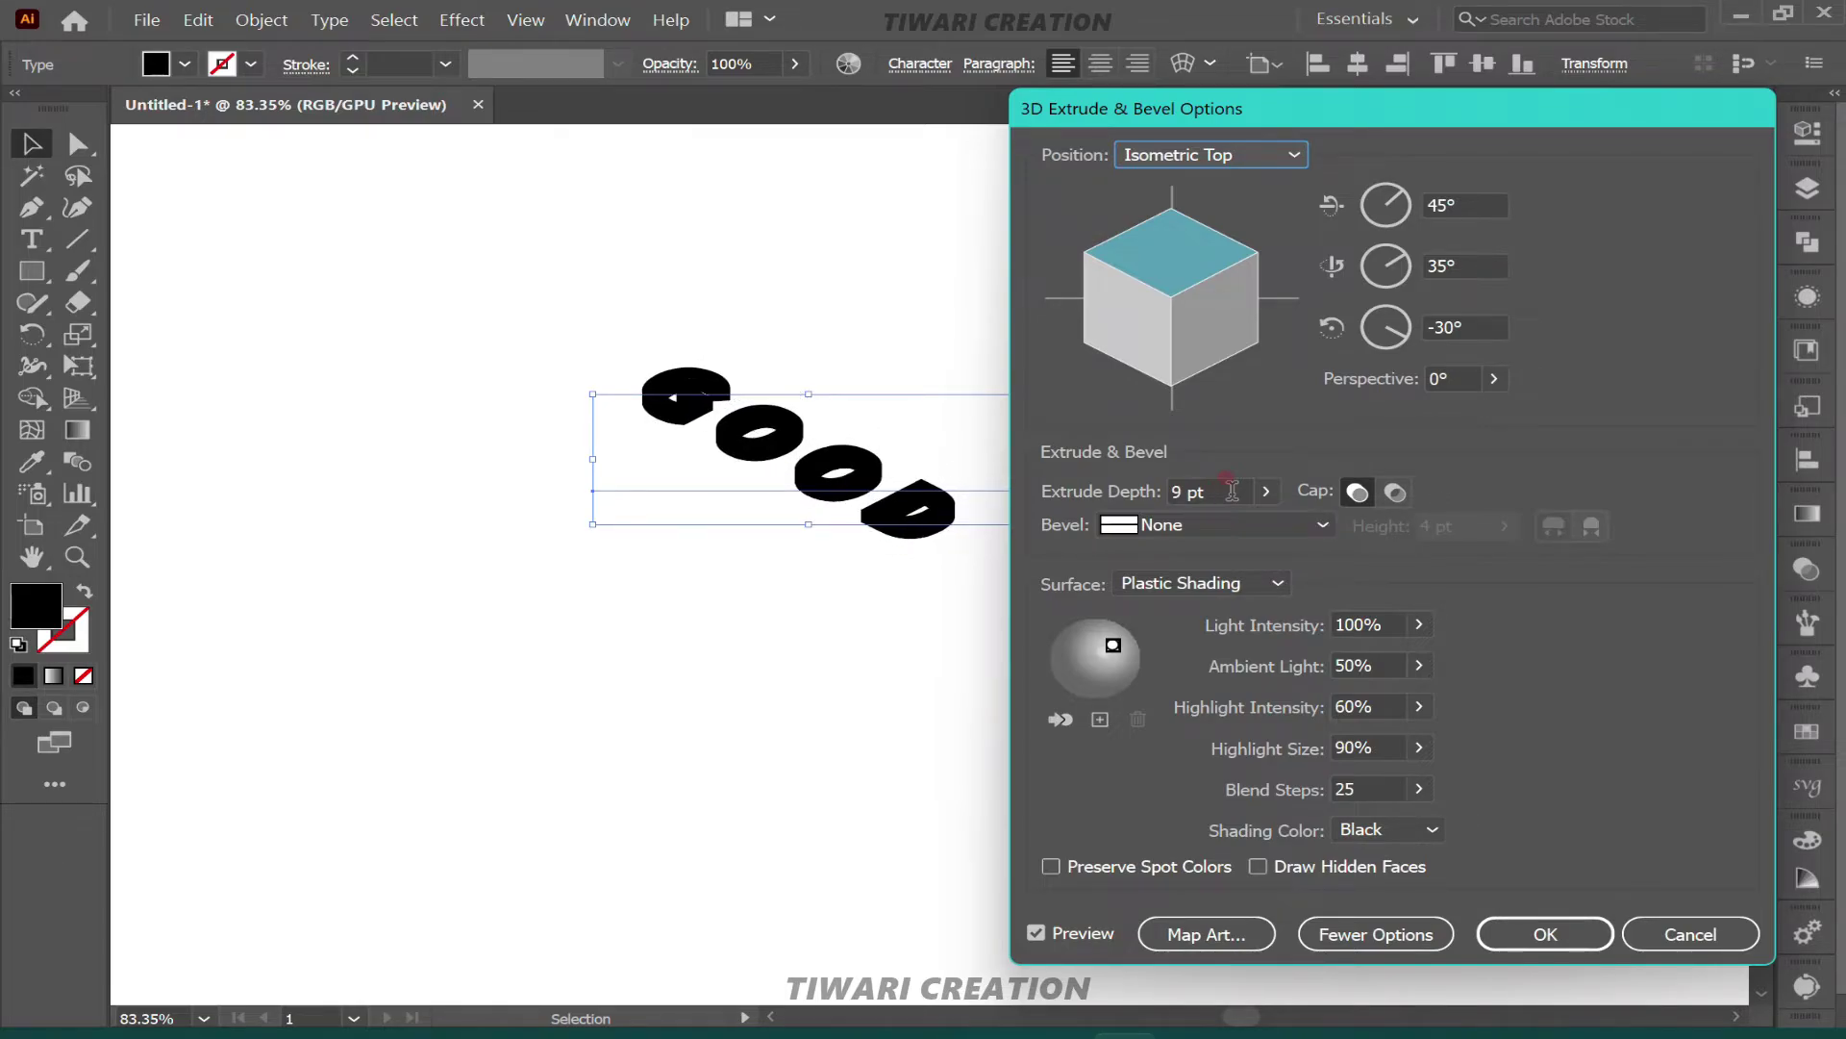
scroll(1232, 491, "up", 1)
scroll(1232, 492, "up", 2)
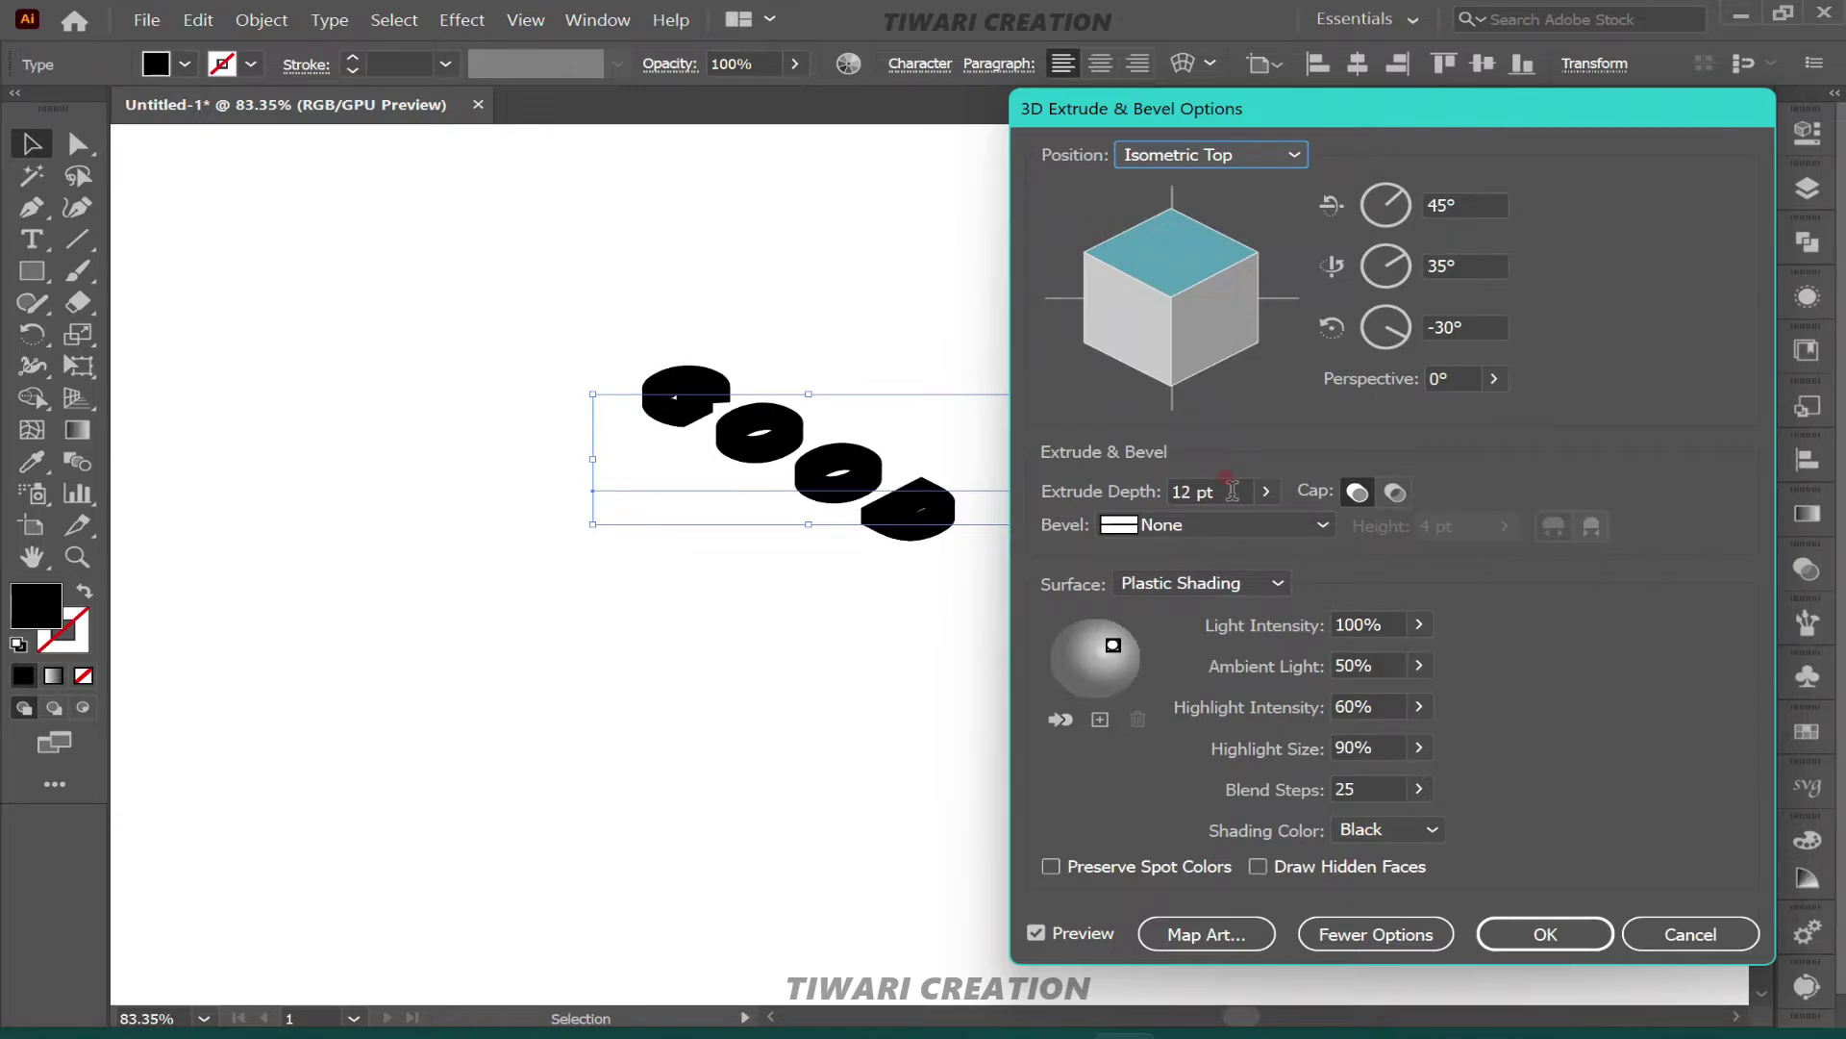
Set the extrude depth to 10 pt and restore the Isometric Top position.
key("Up")
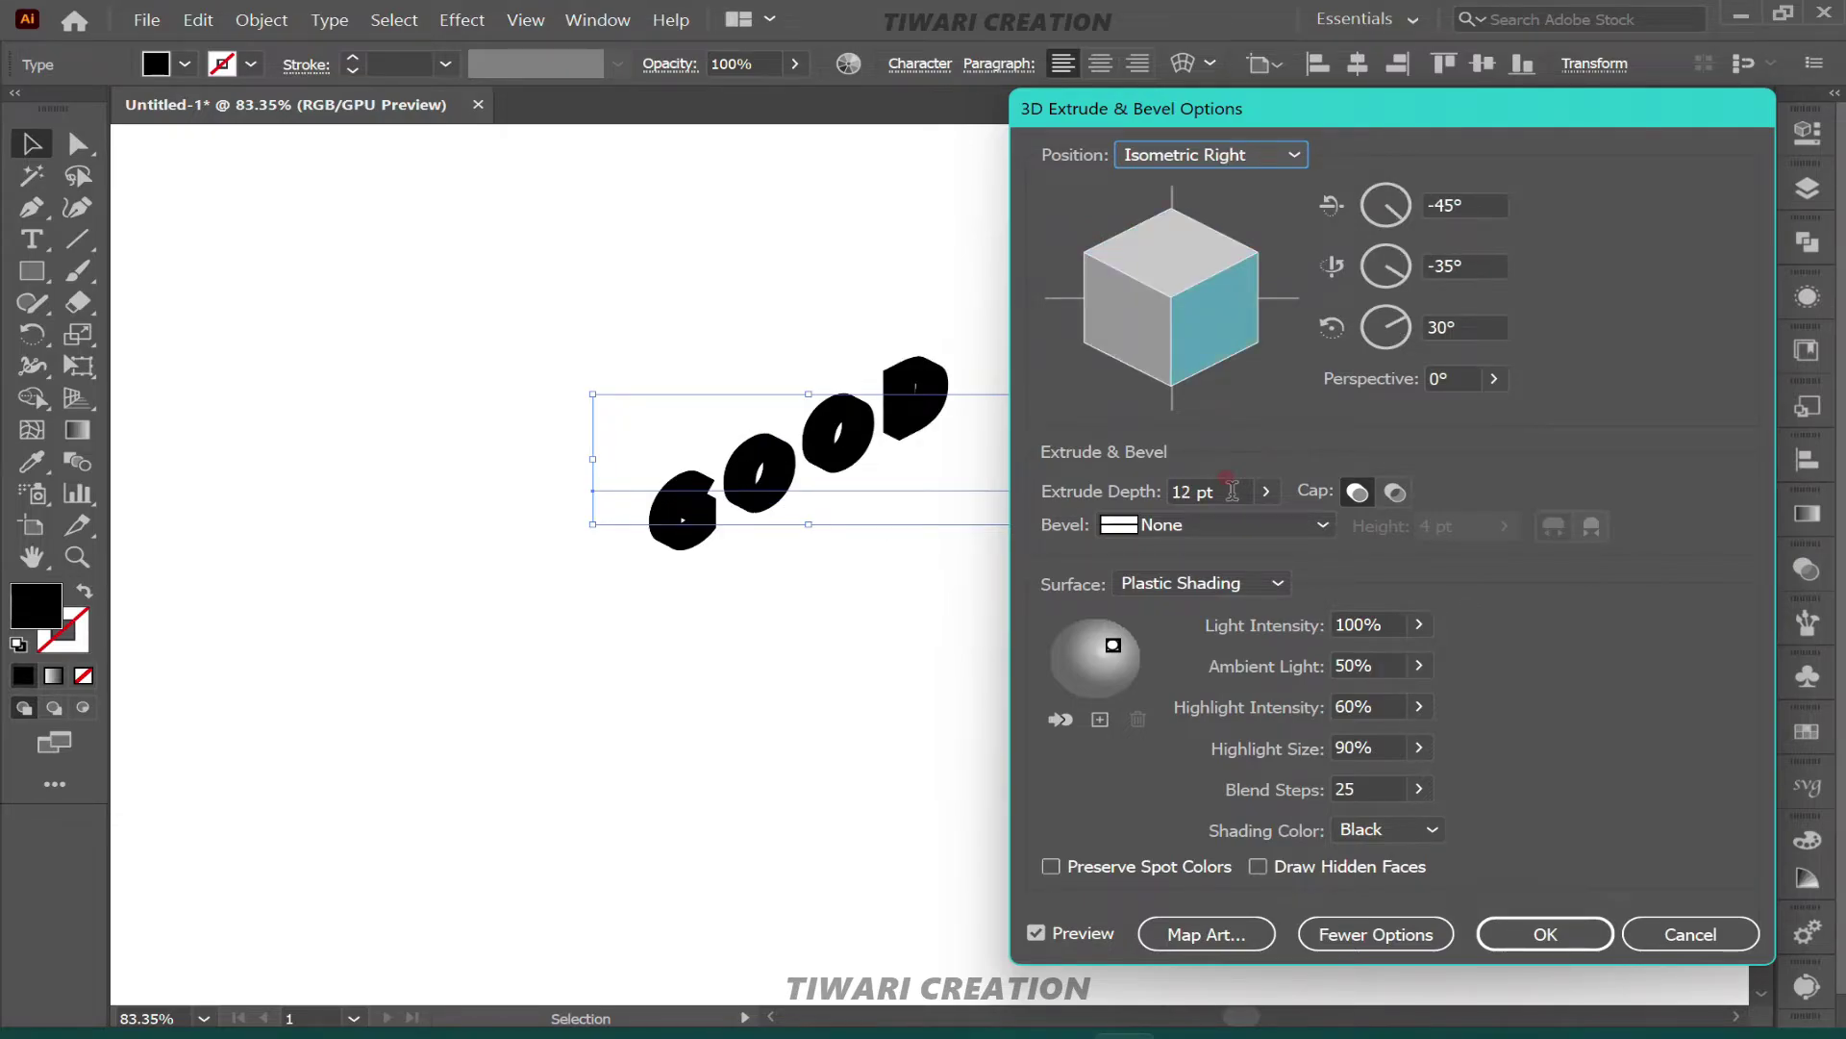
left_click(1231, 490)
scroll(1232, 492, "up", 1)
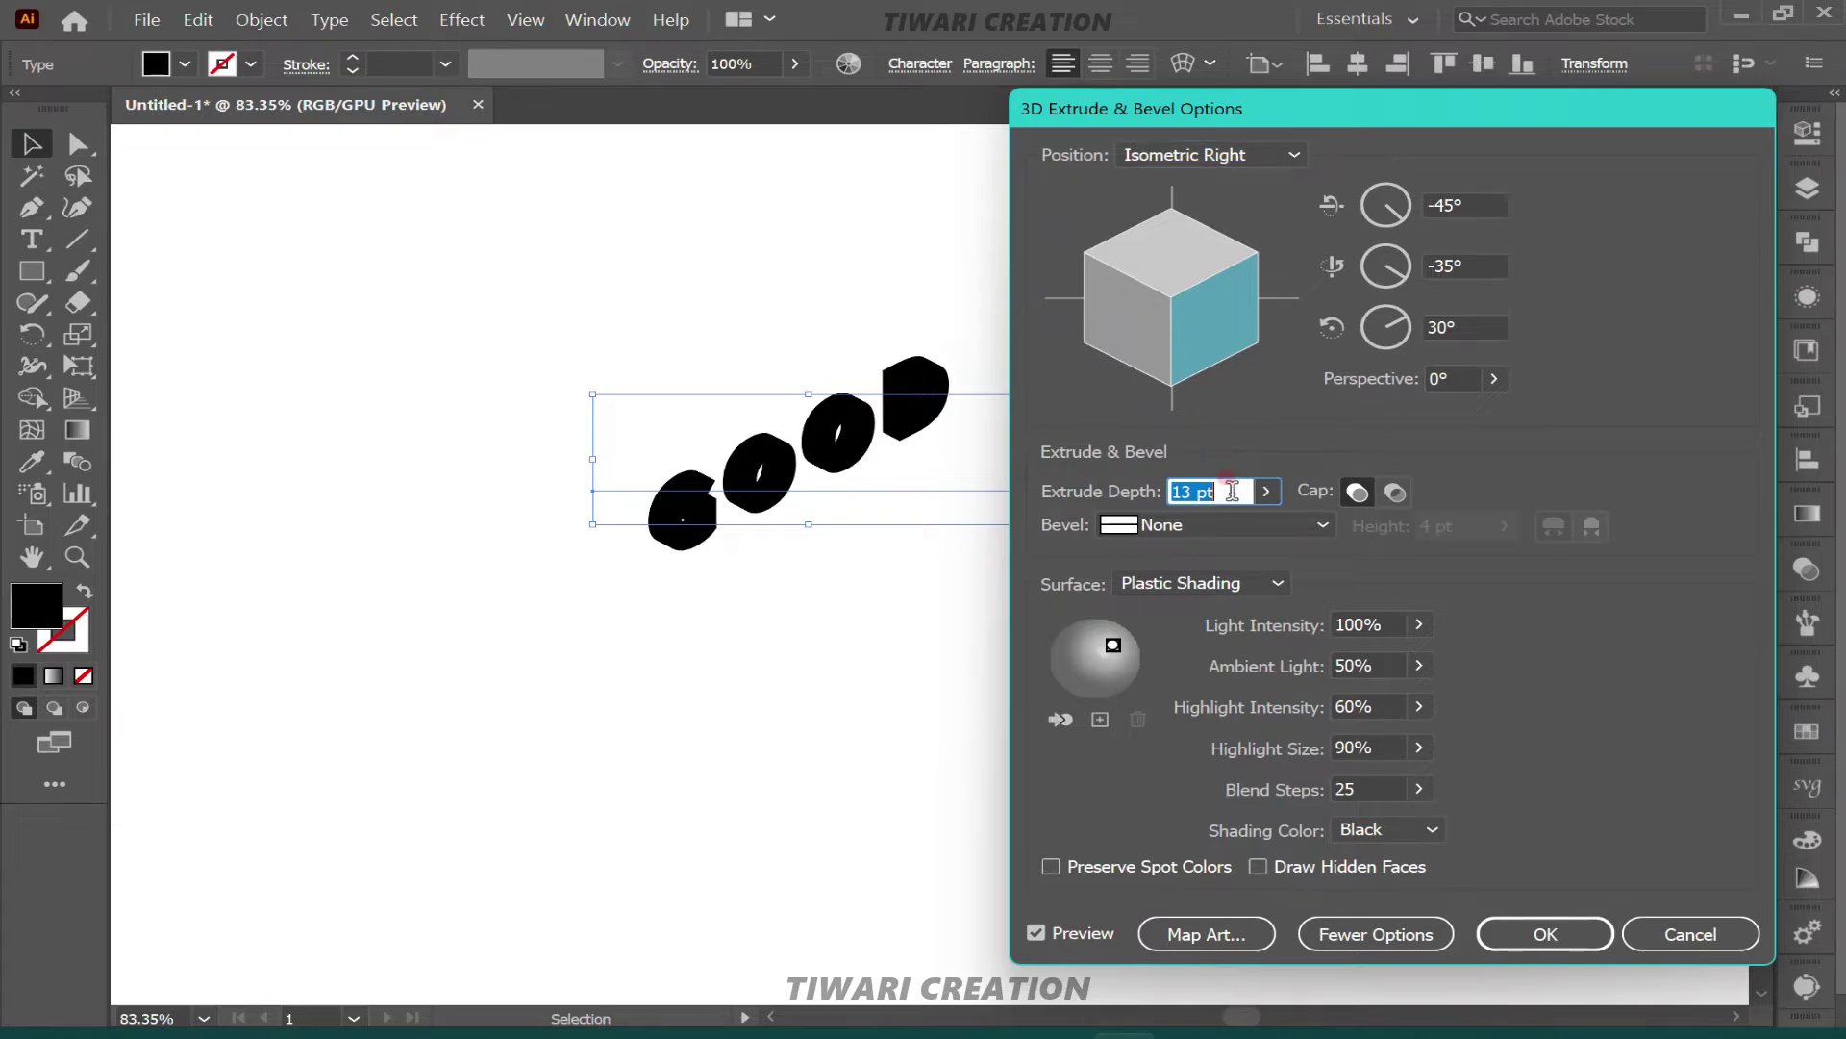
scroll(1232, 491, "down", 1)
scroll(1232, 492, "down", 1)
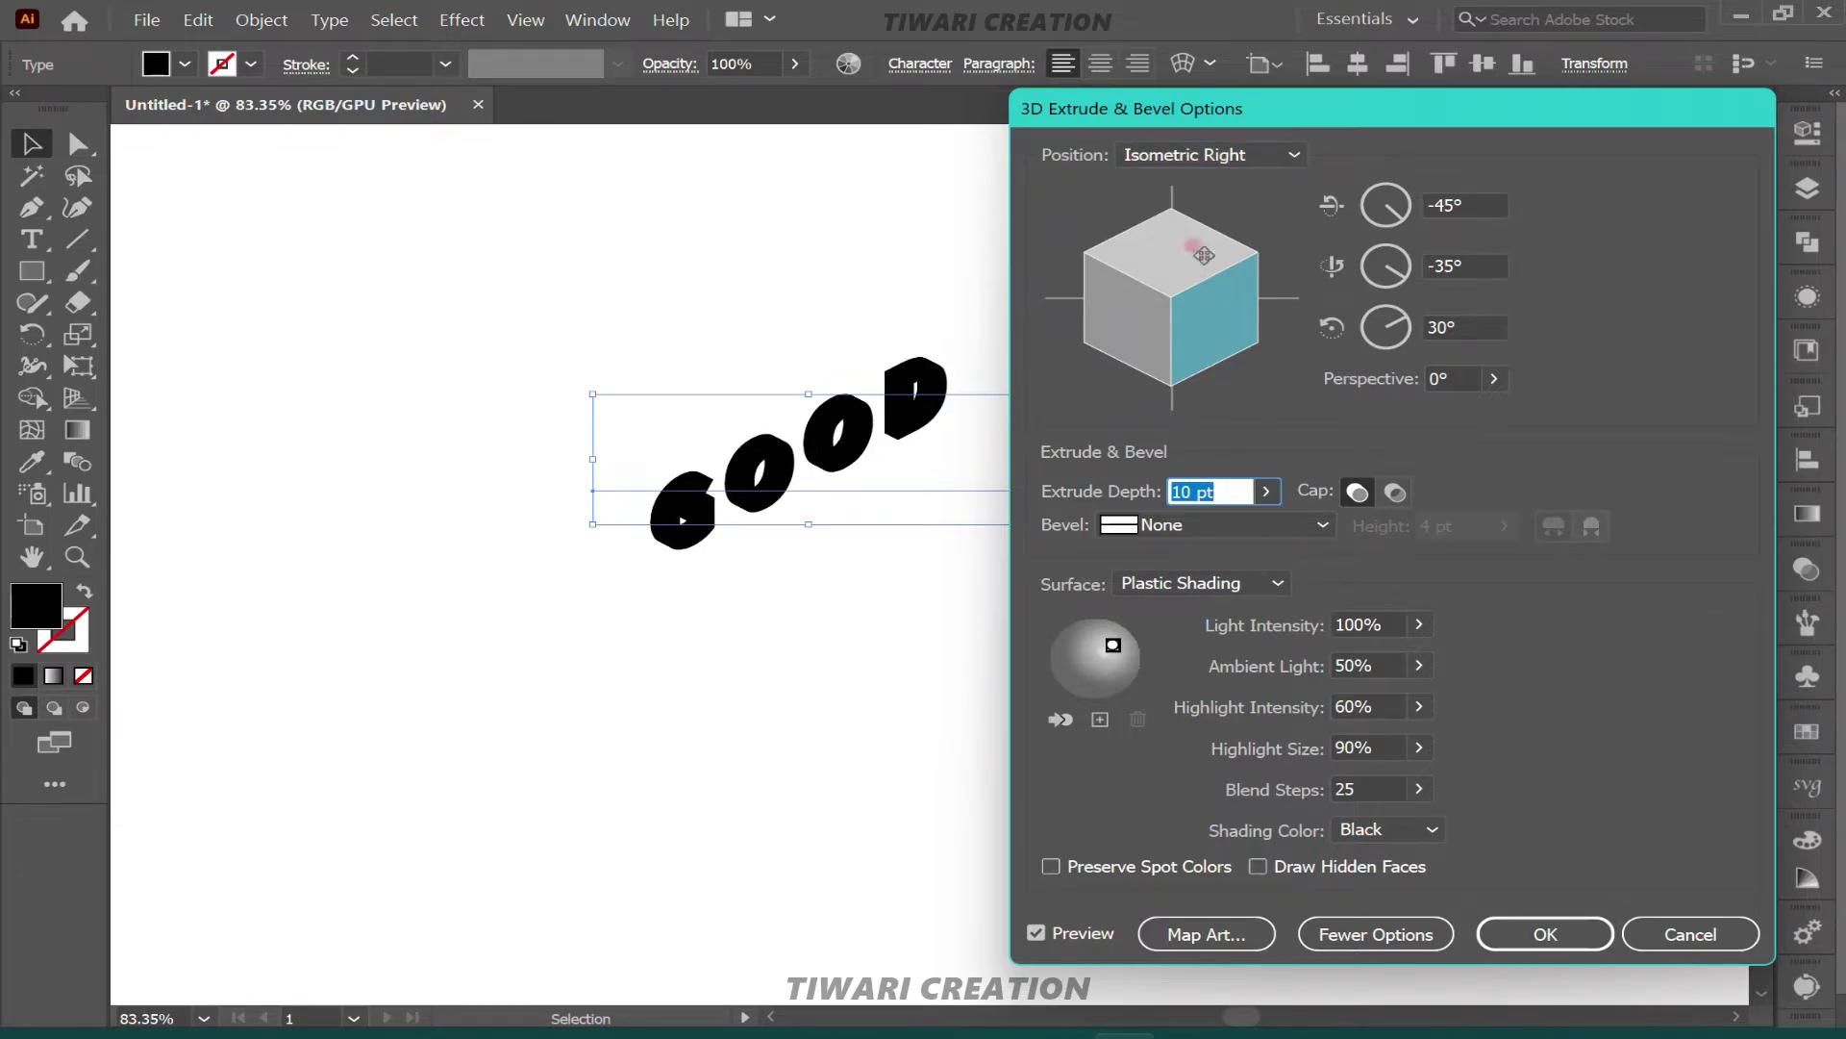
left_click(1208, 156)
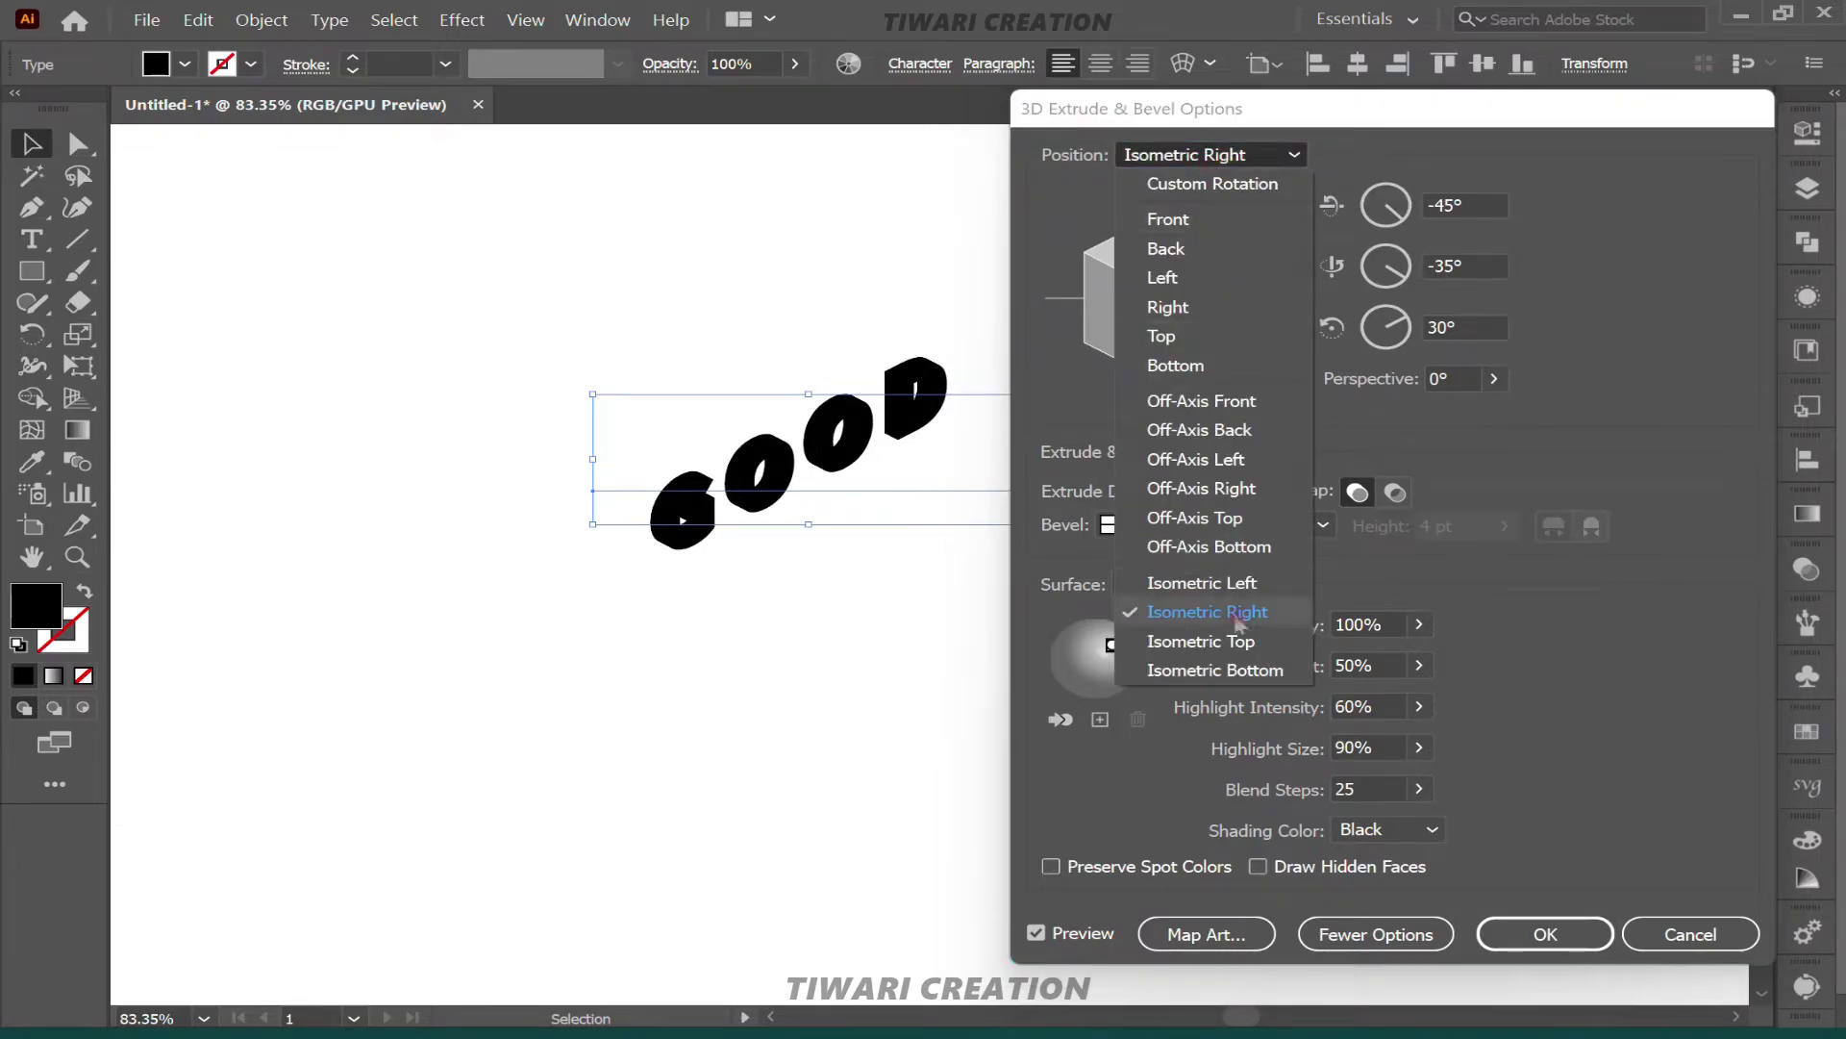
left_click(1231, 654)
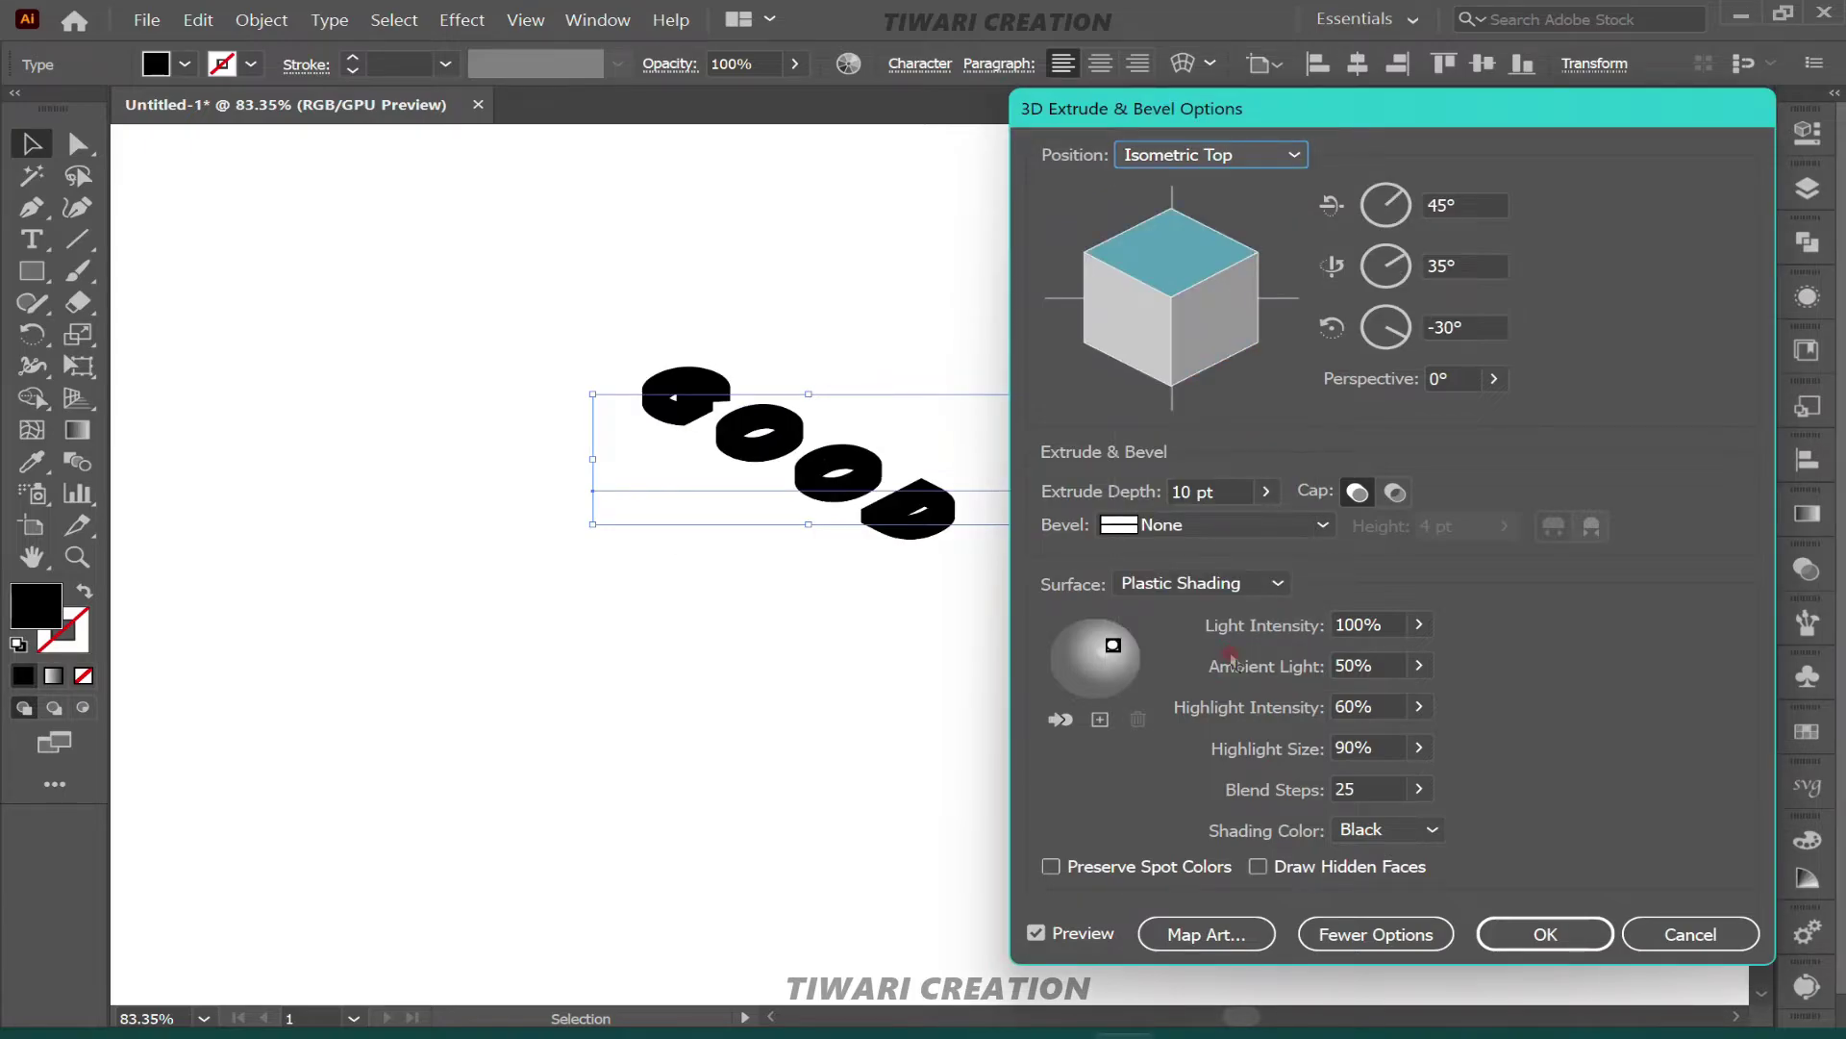
Set the 3D shading colour to a custom bright blue (#007AFF).
left_click(1433, 829)
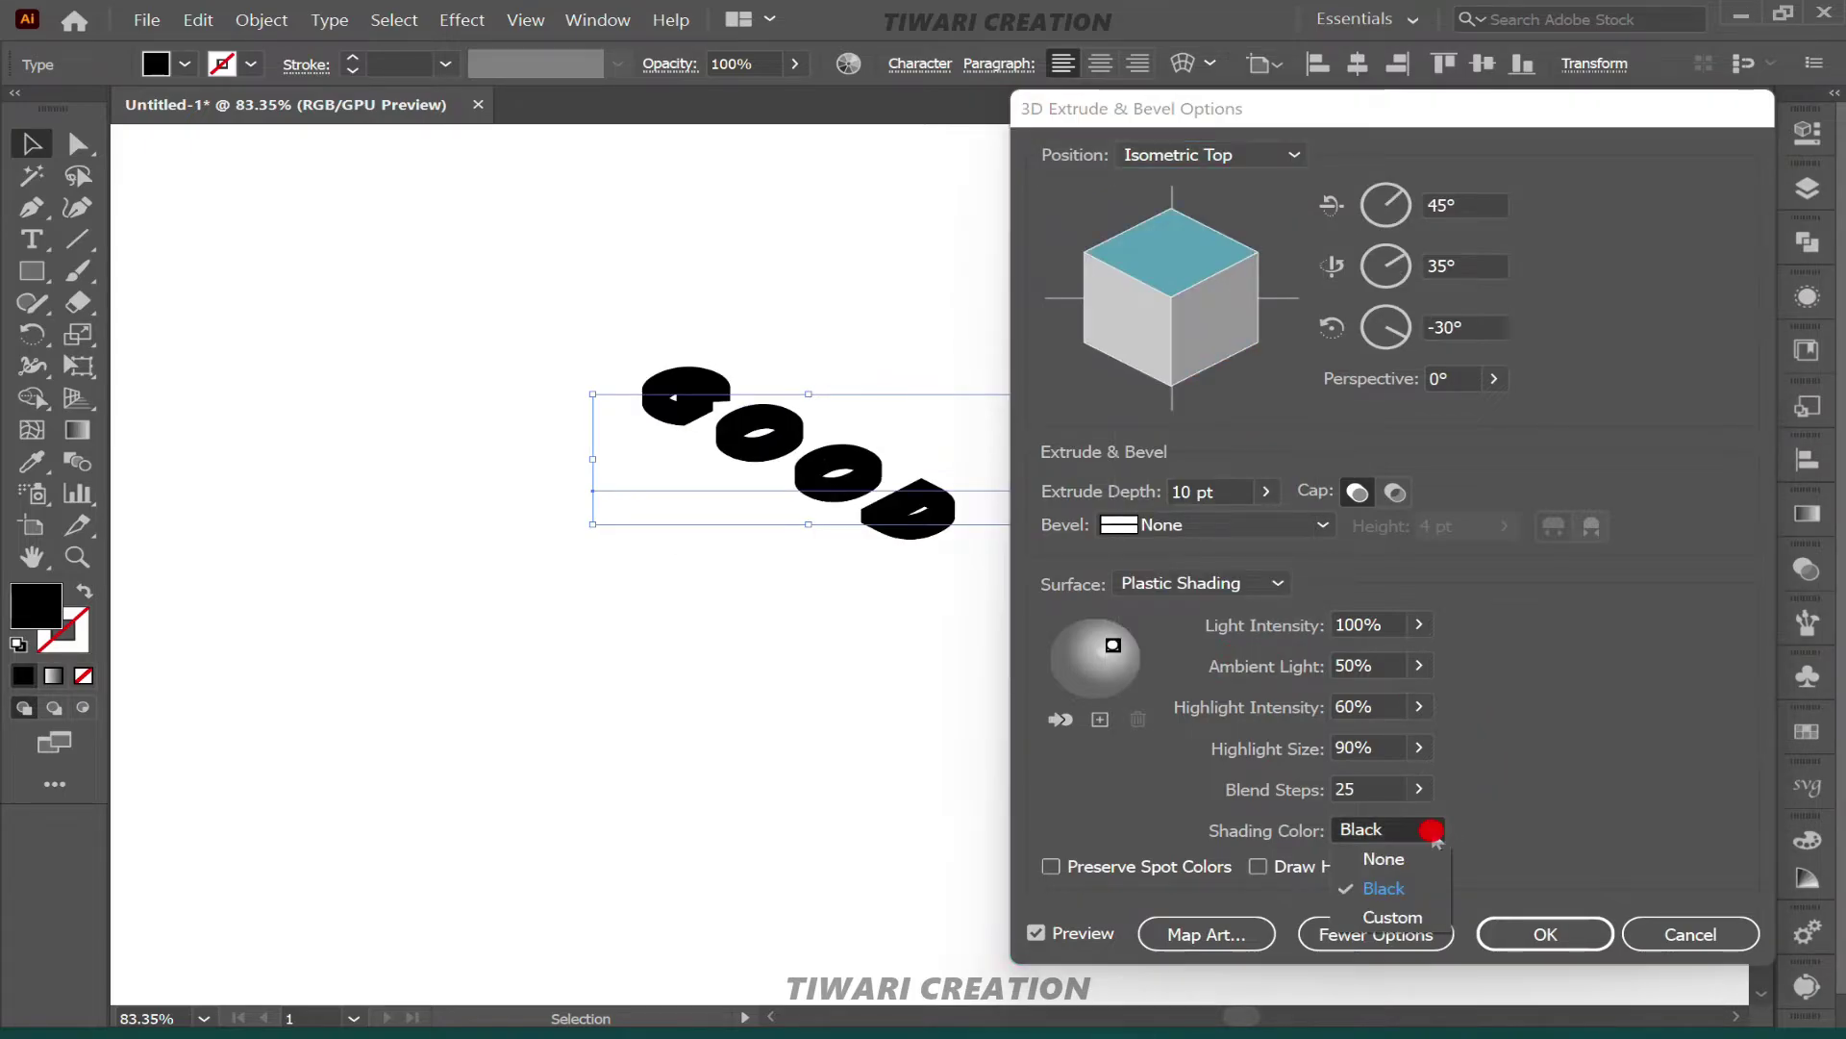
left_click(1392, 916)
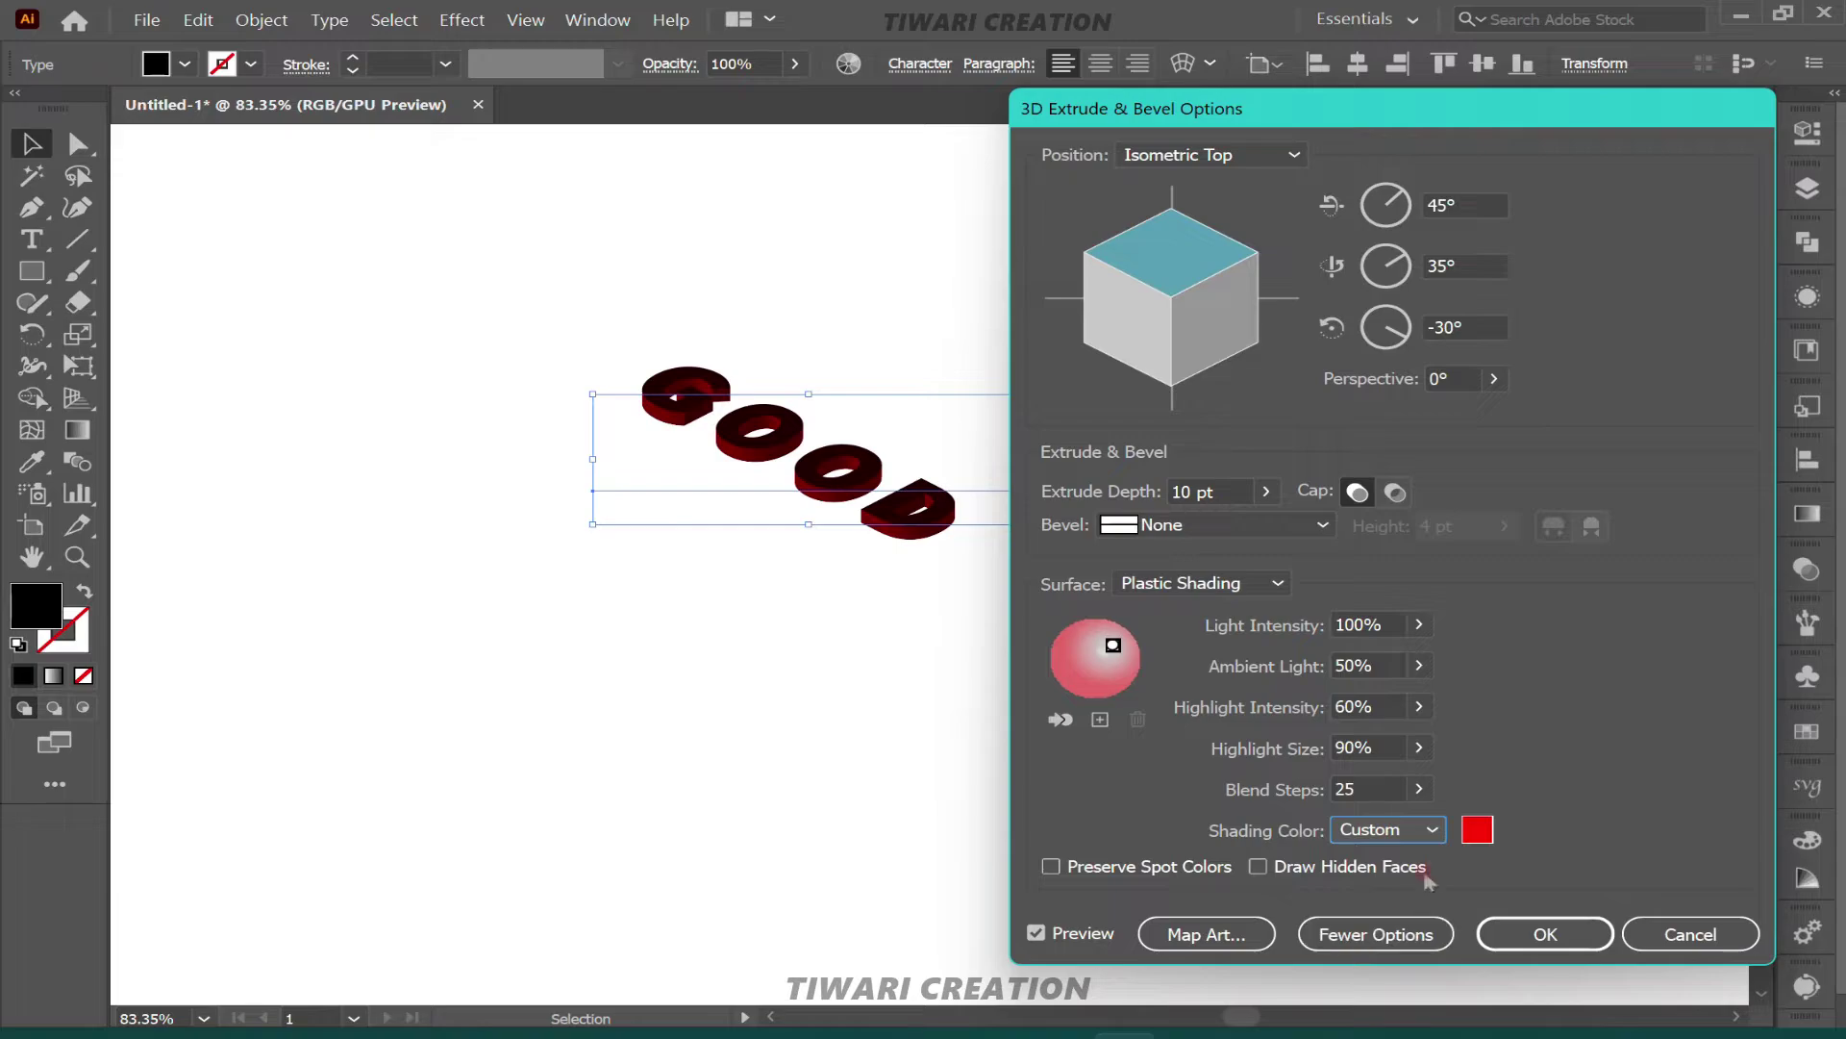
left_click(1478, 829)
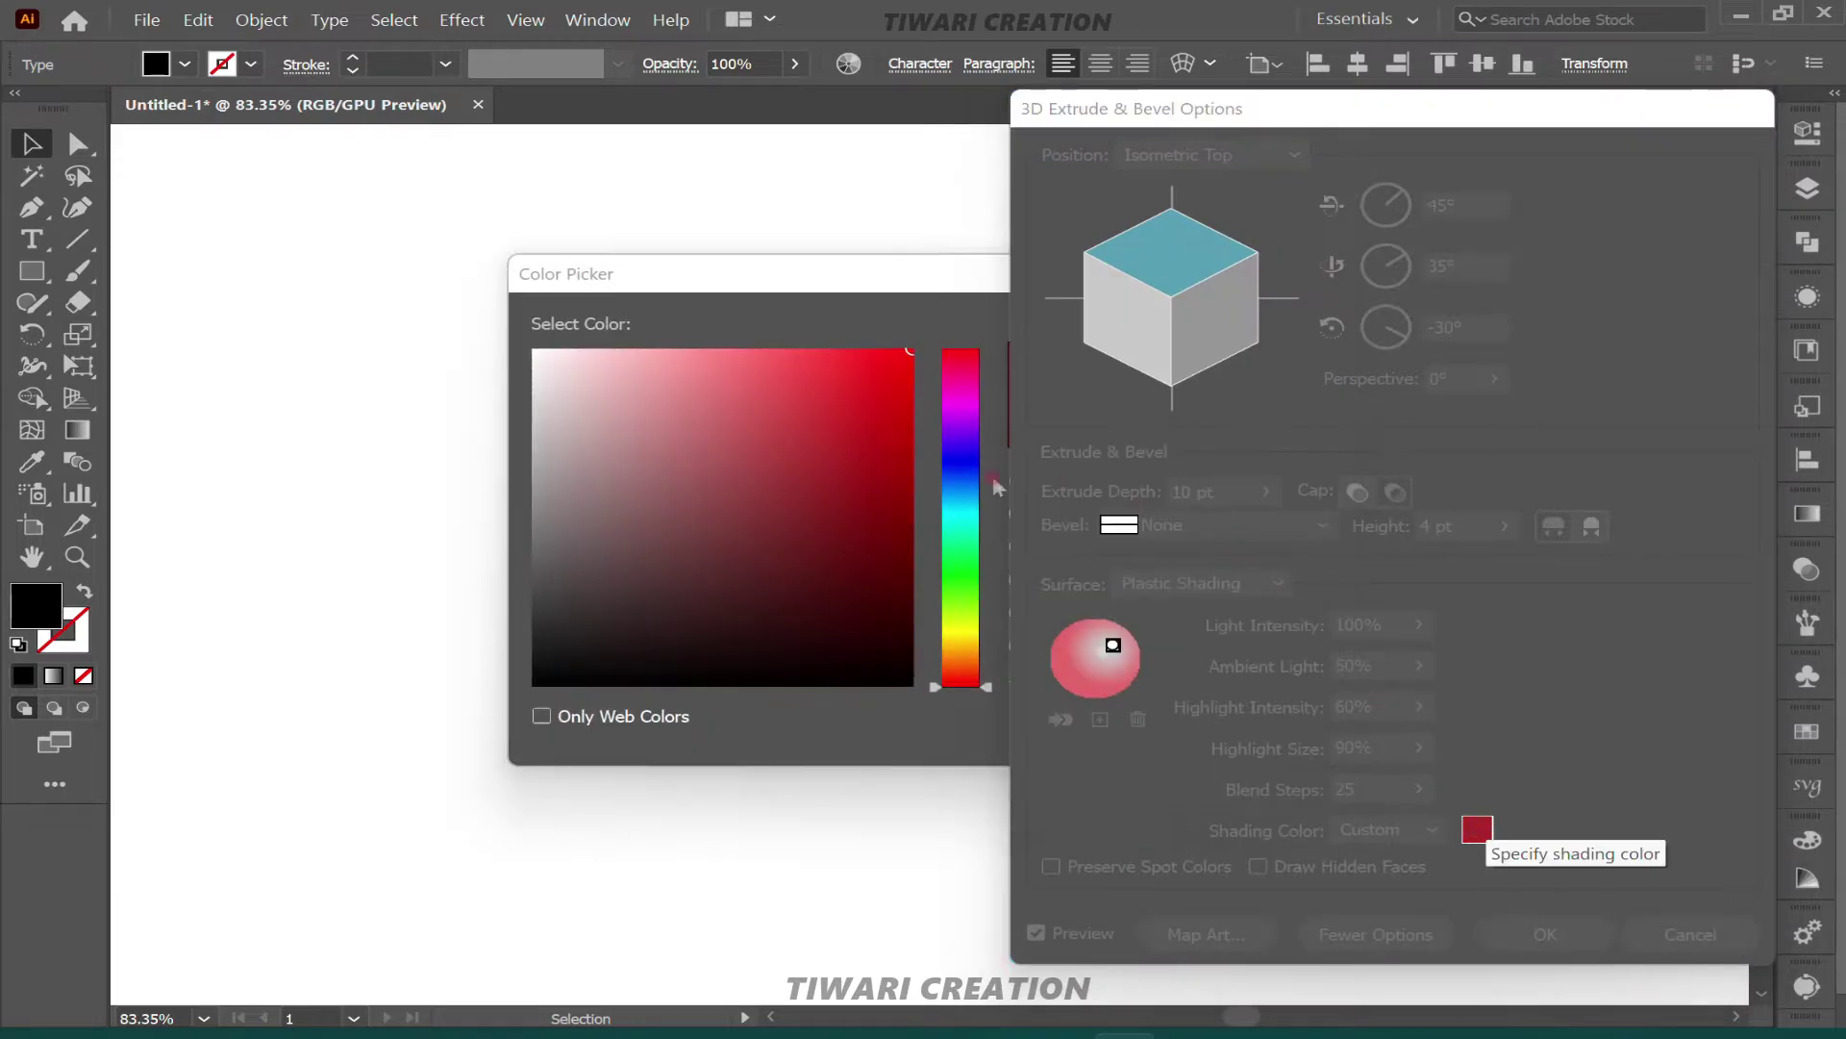
left_click(961, 488)
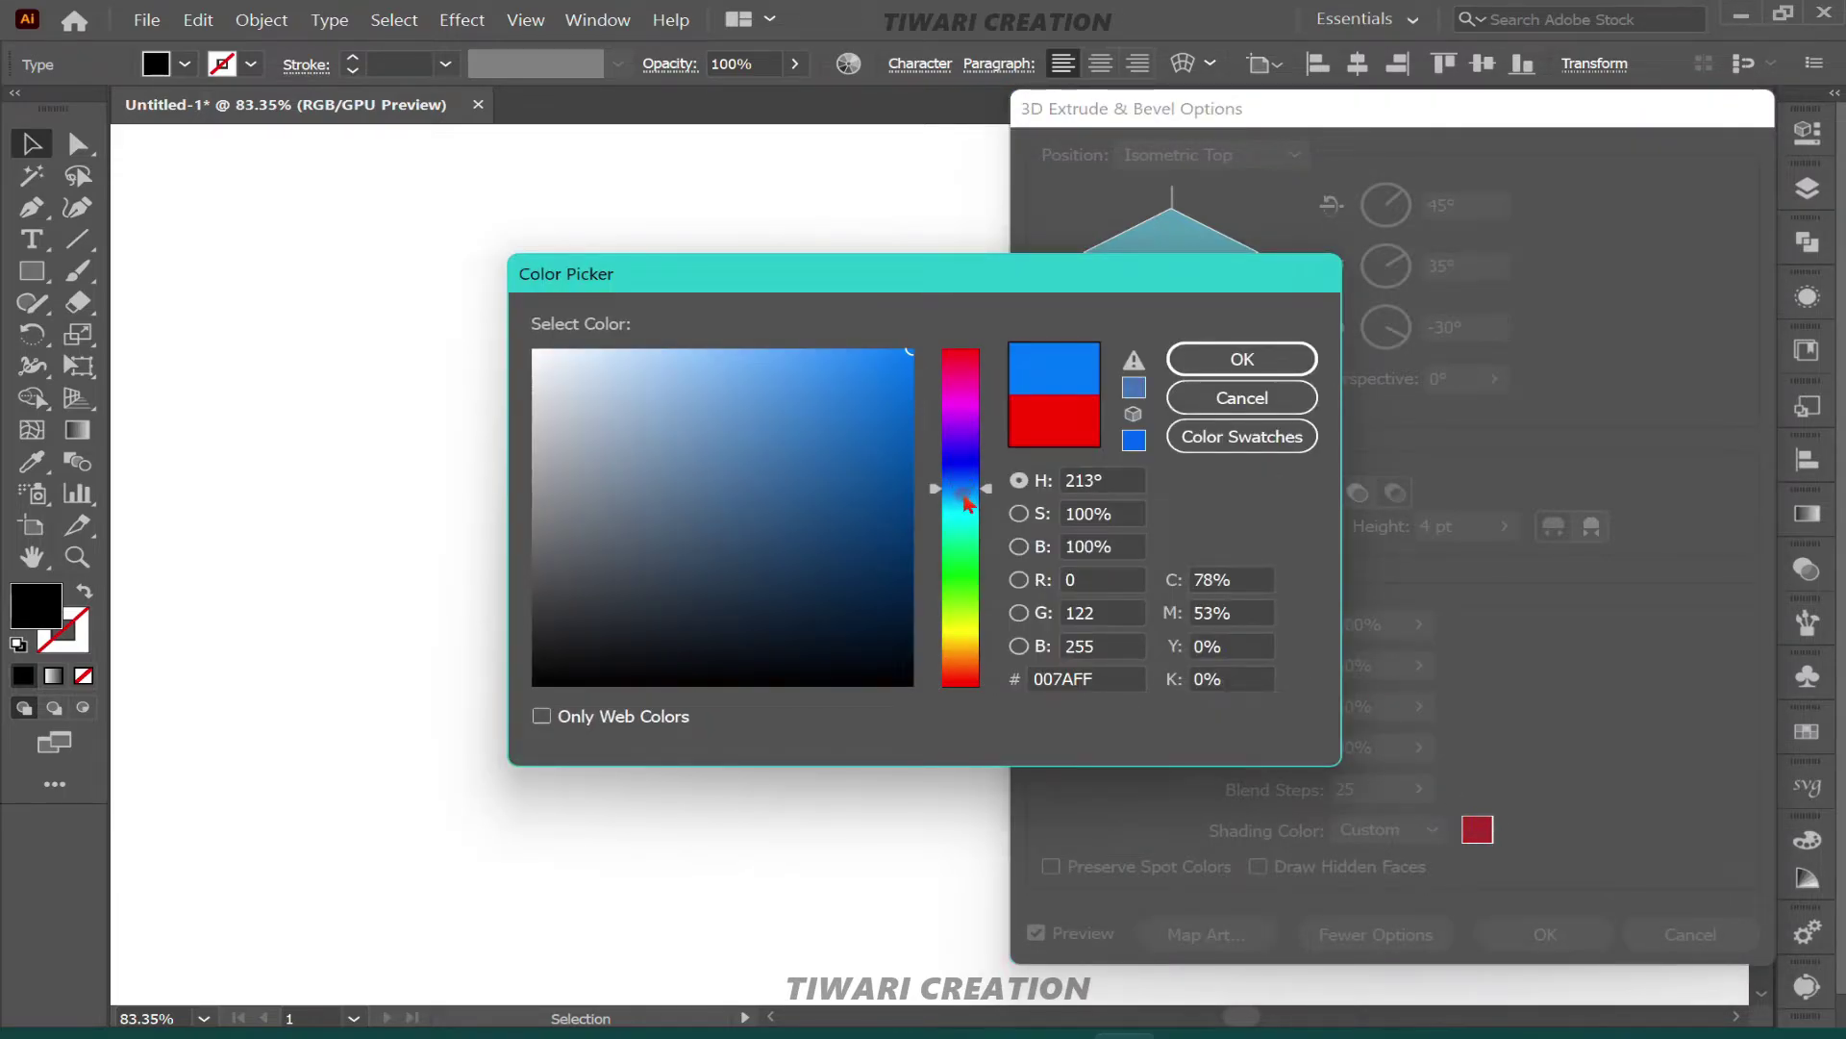
left_click(1241, 360)
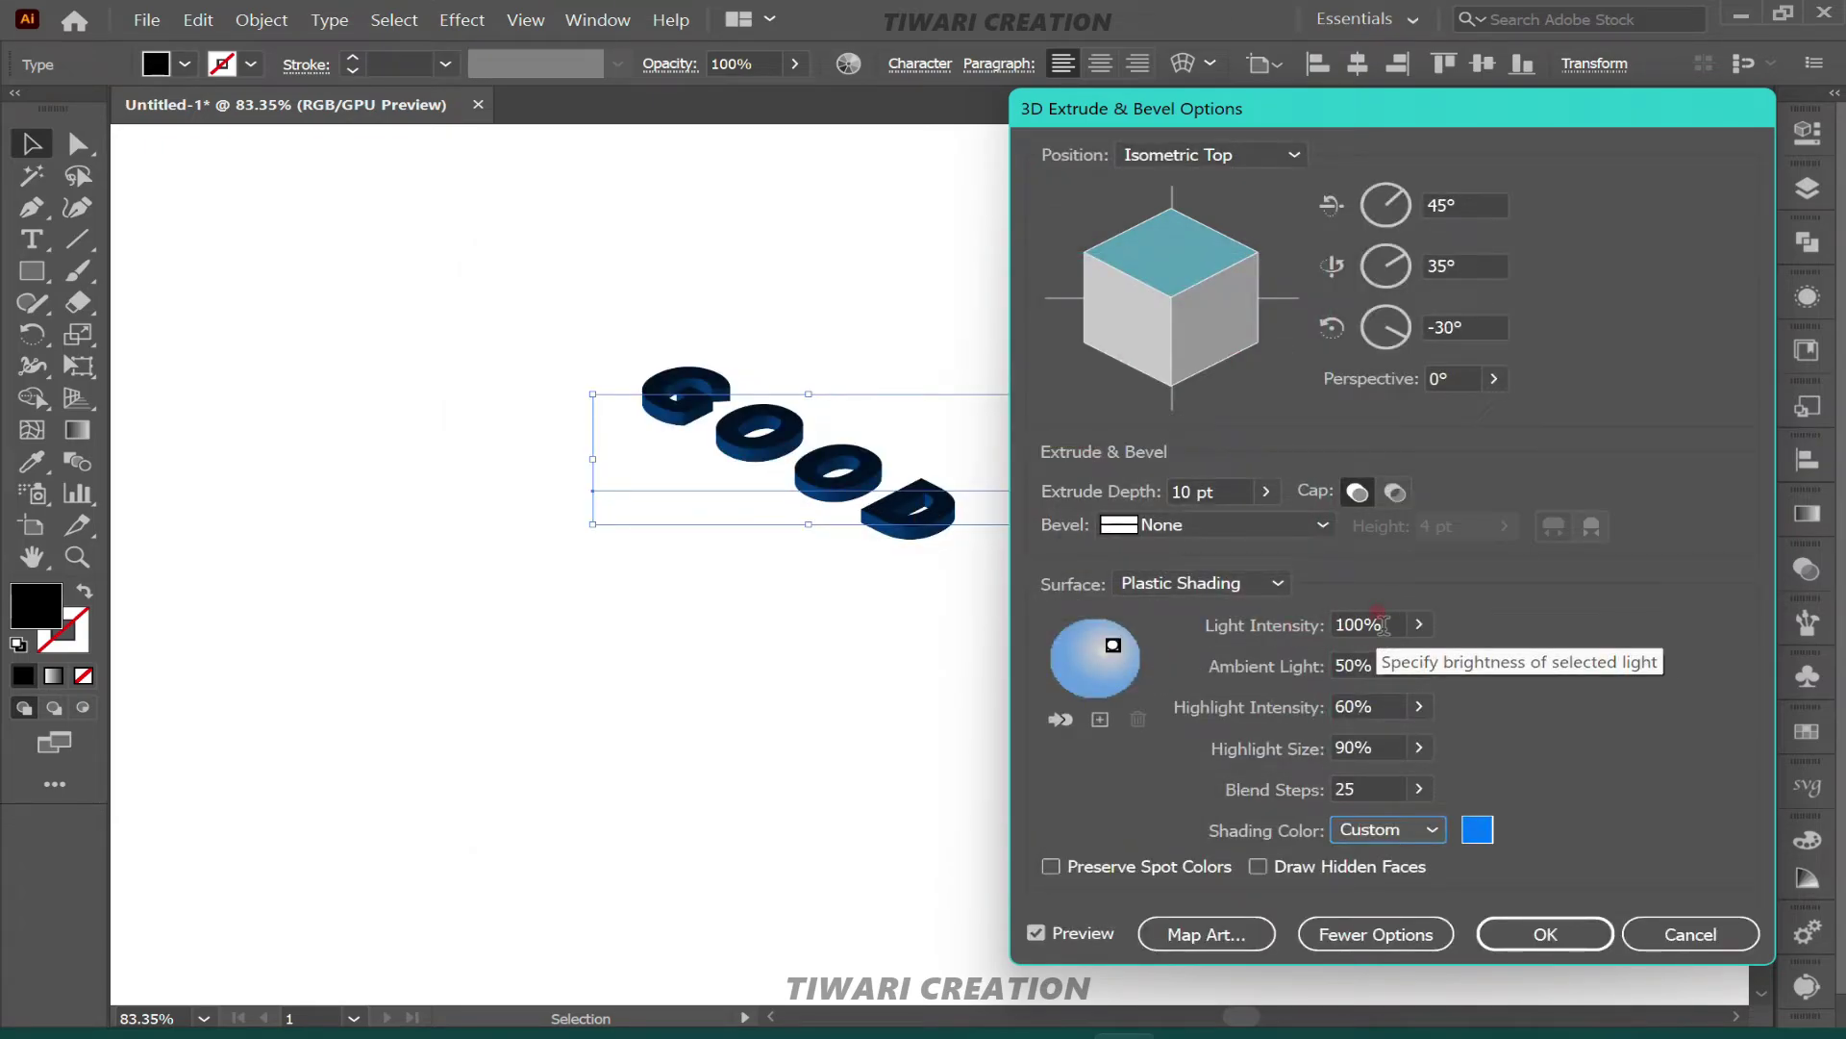
Set light intensity to 80% and ambient light to 30%.
scroll(1383, 626, "down", 8)
scroll(1384, 626, "down", 8)
left_click(1384, 626)
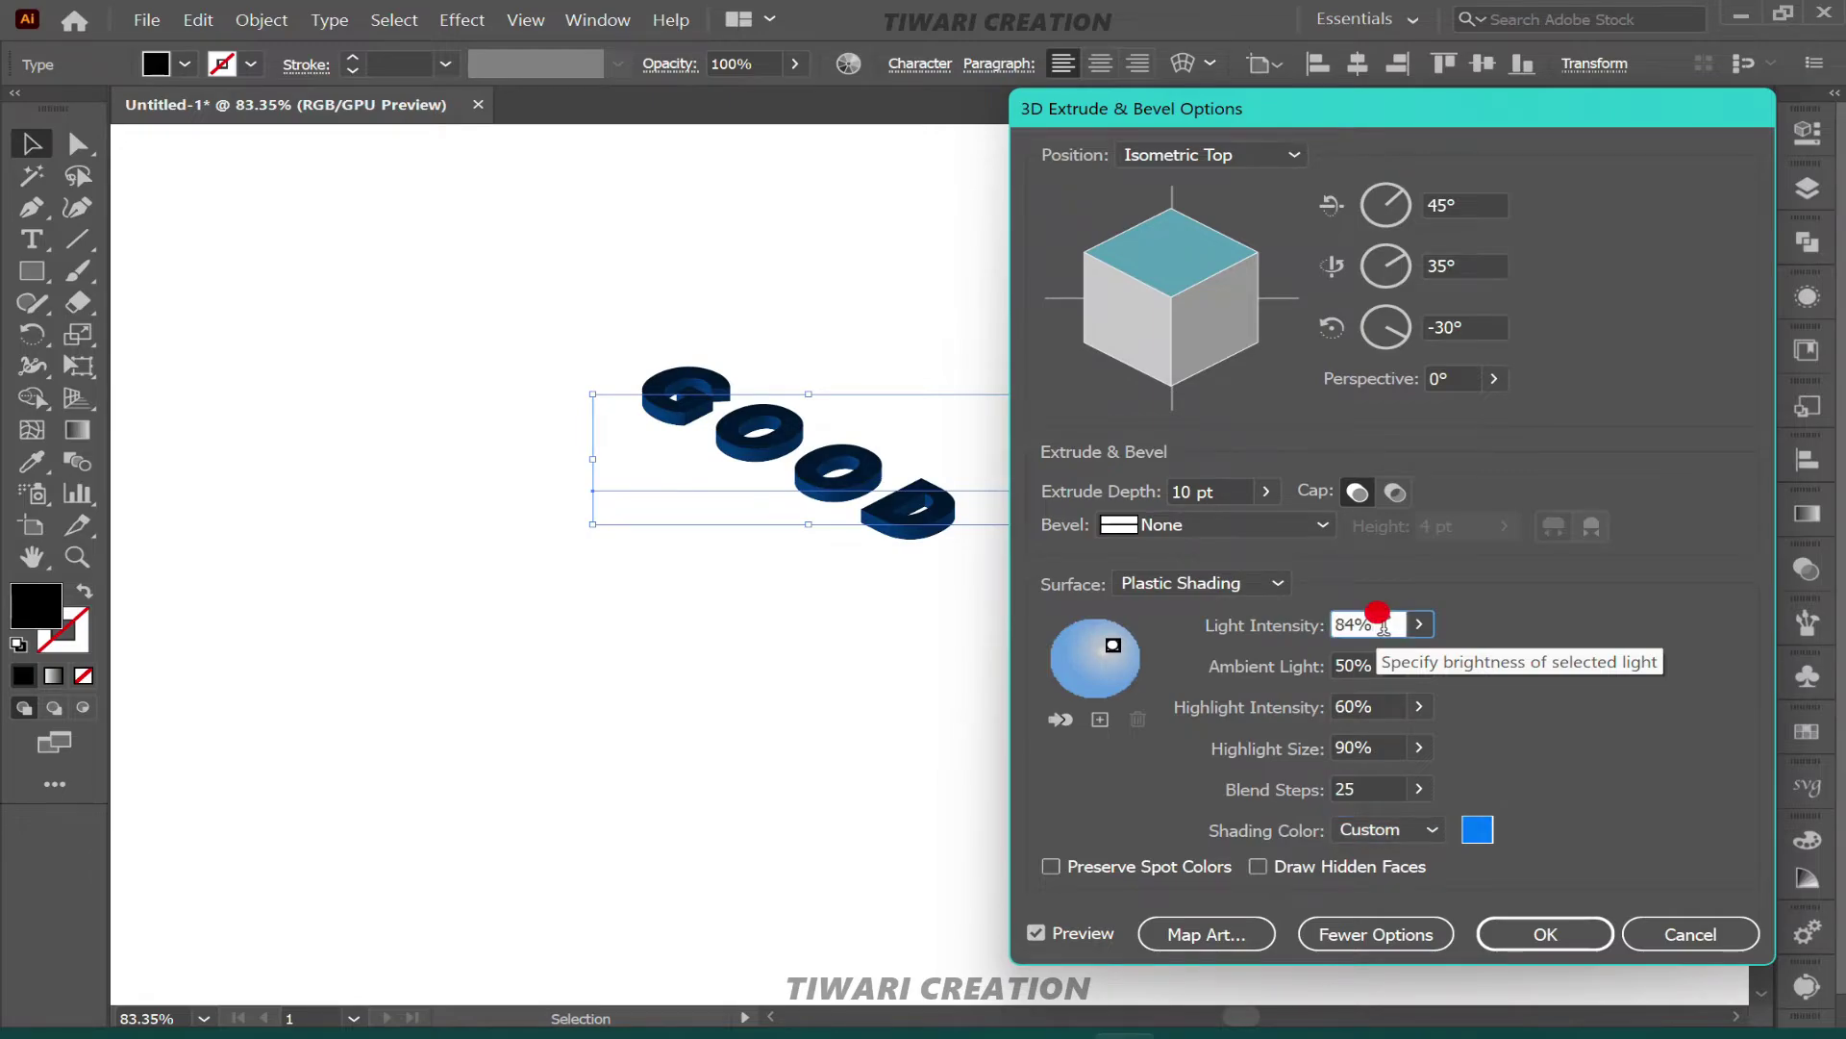
scroll(1384, 626, "up", 1)
scroll(1384, 626, "down", 2)
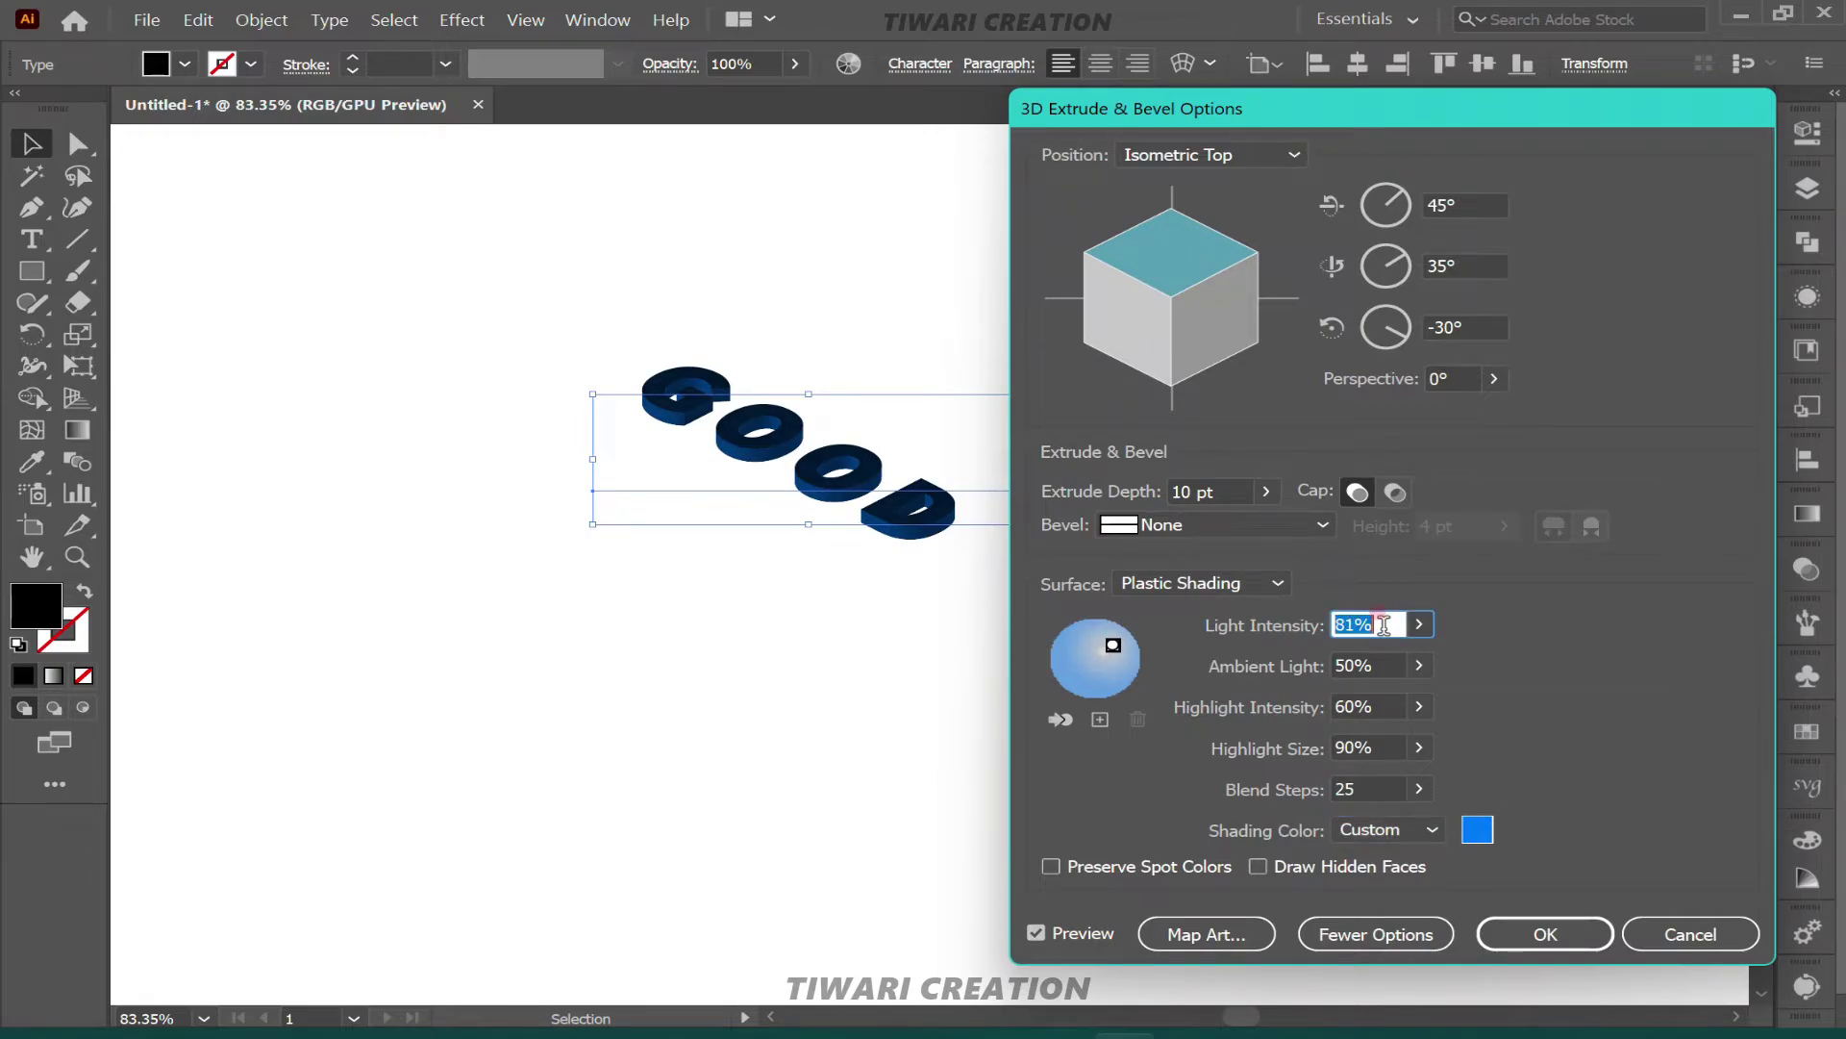
scroll(1384, 626, "down", 1)
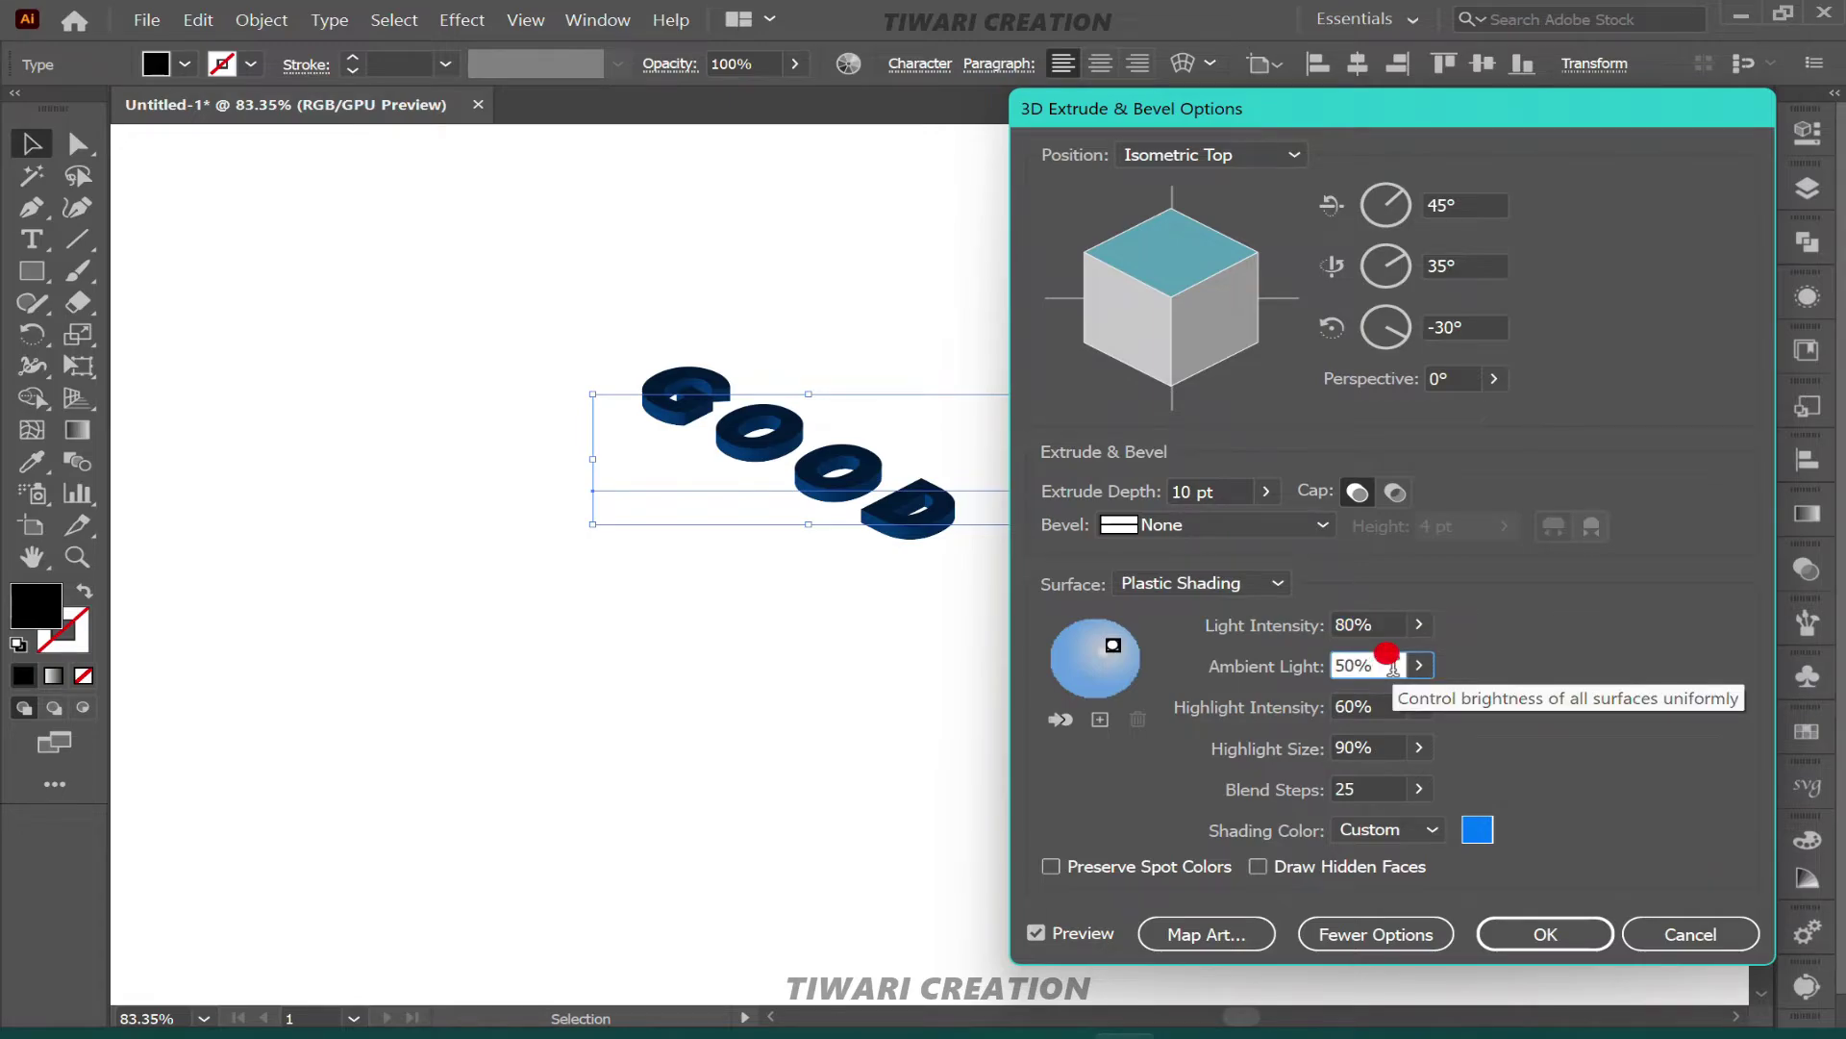
scroll(1393, 666, "down", 1)
scroll(1393, 666, "down", 6)
scroll(1394, 665, "down", 6)
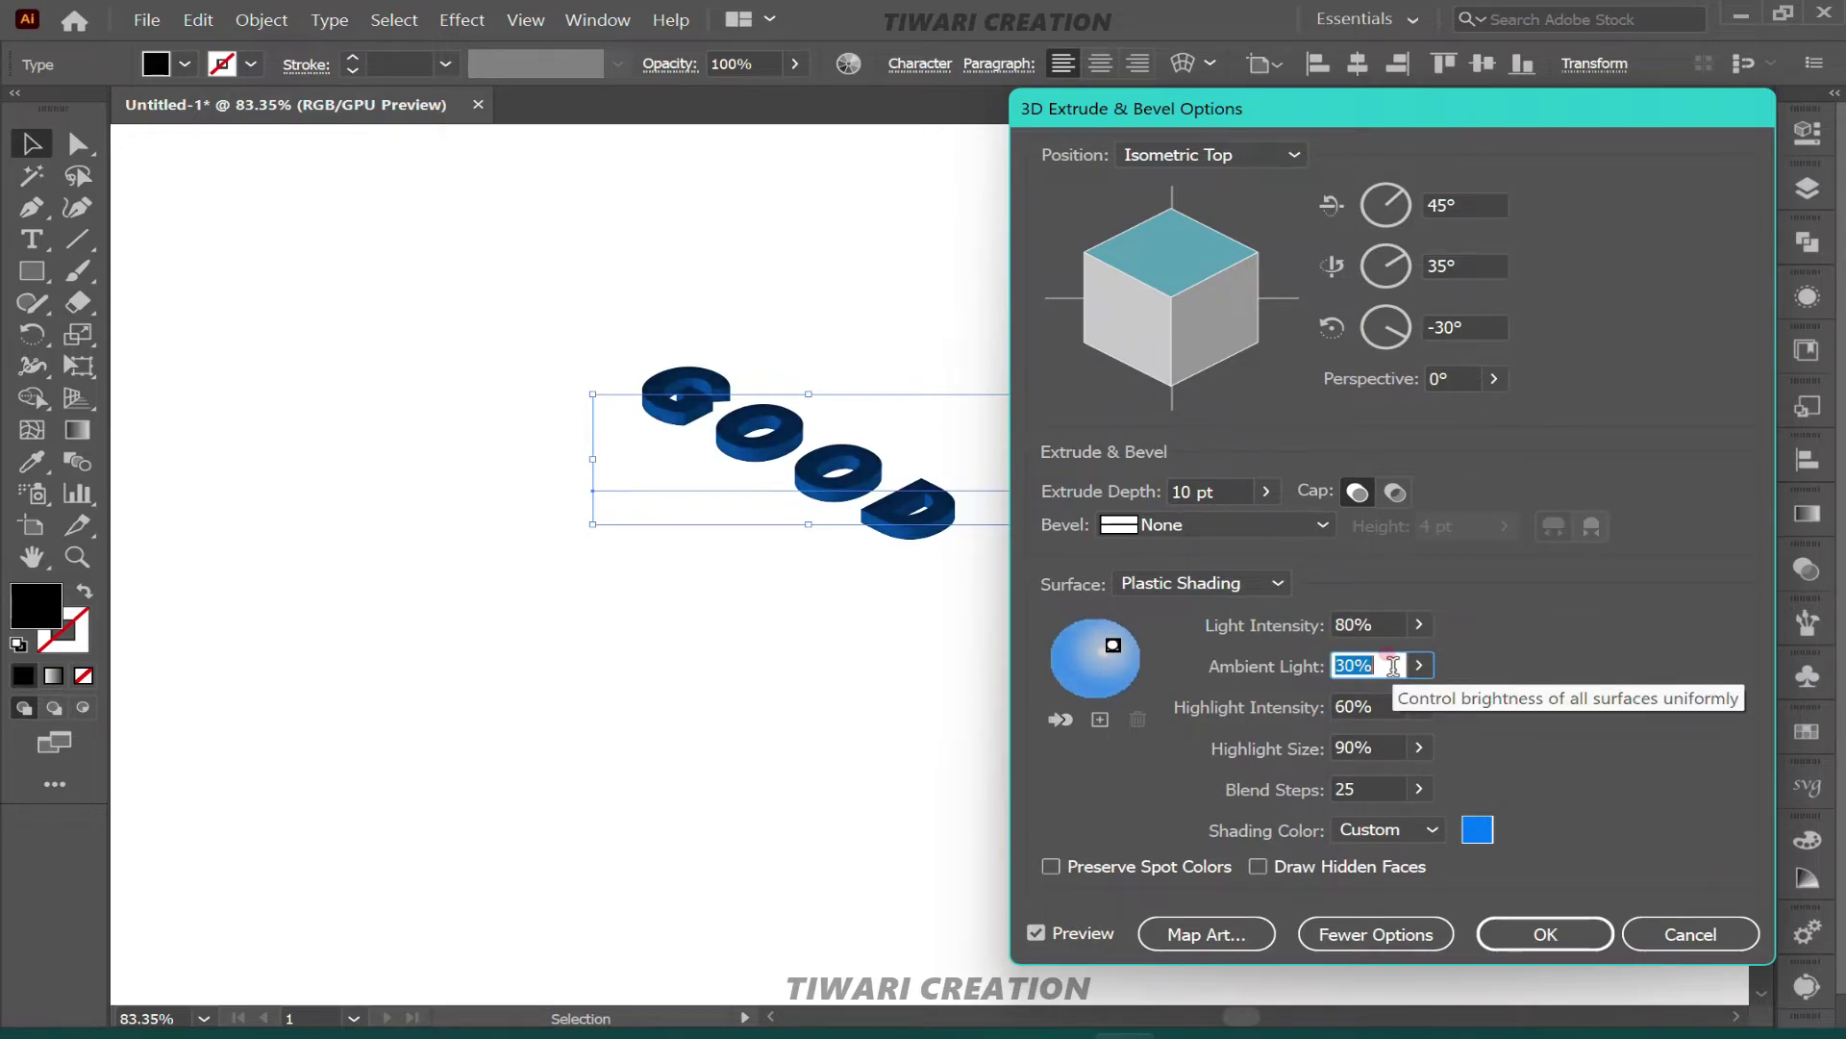
scroll(1393, 665, "down", 5)
scroll(1394, 665, "down", 6)
scroll(1393, 665, "up", 2)
scroll(1393, 666, "up", 1)
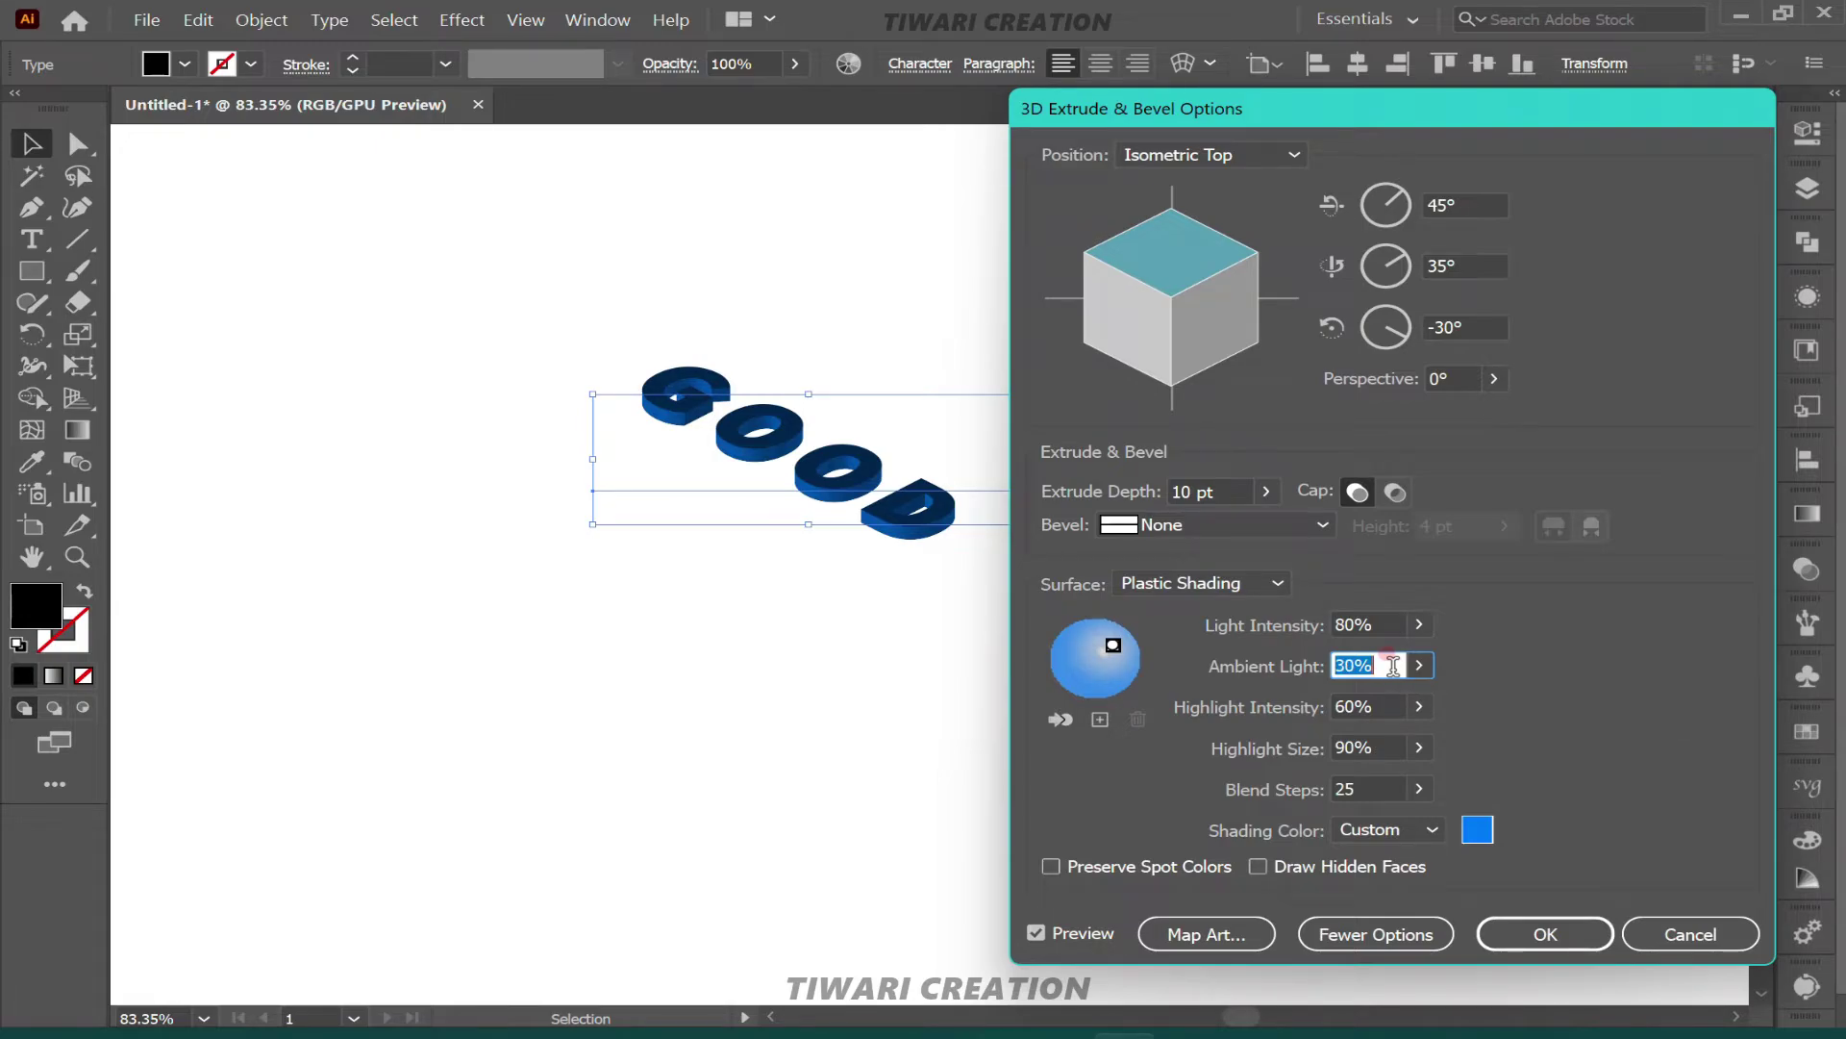
Set highlight intensity to 90% and highlight size to 82%.
left_click(1383, 705)
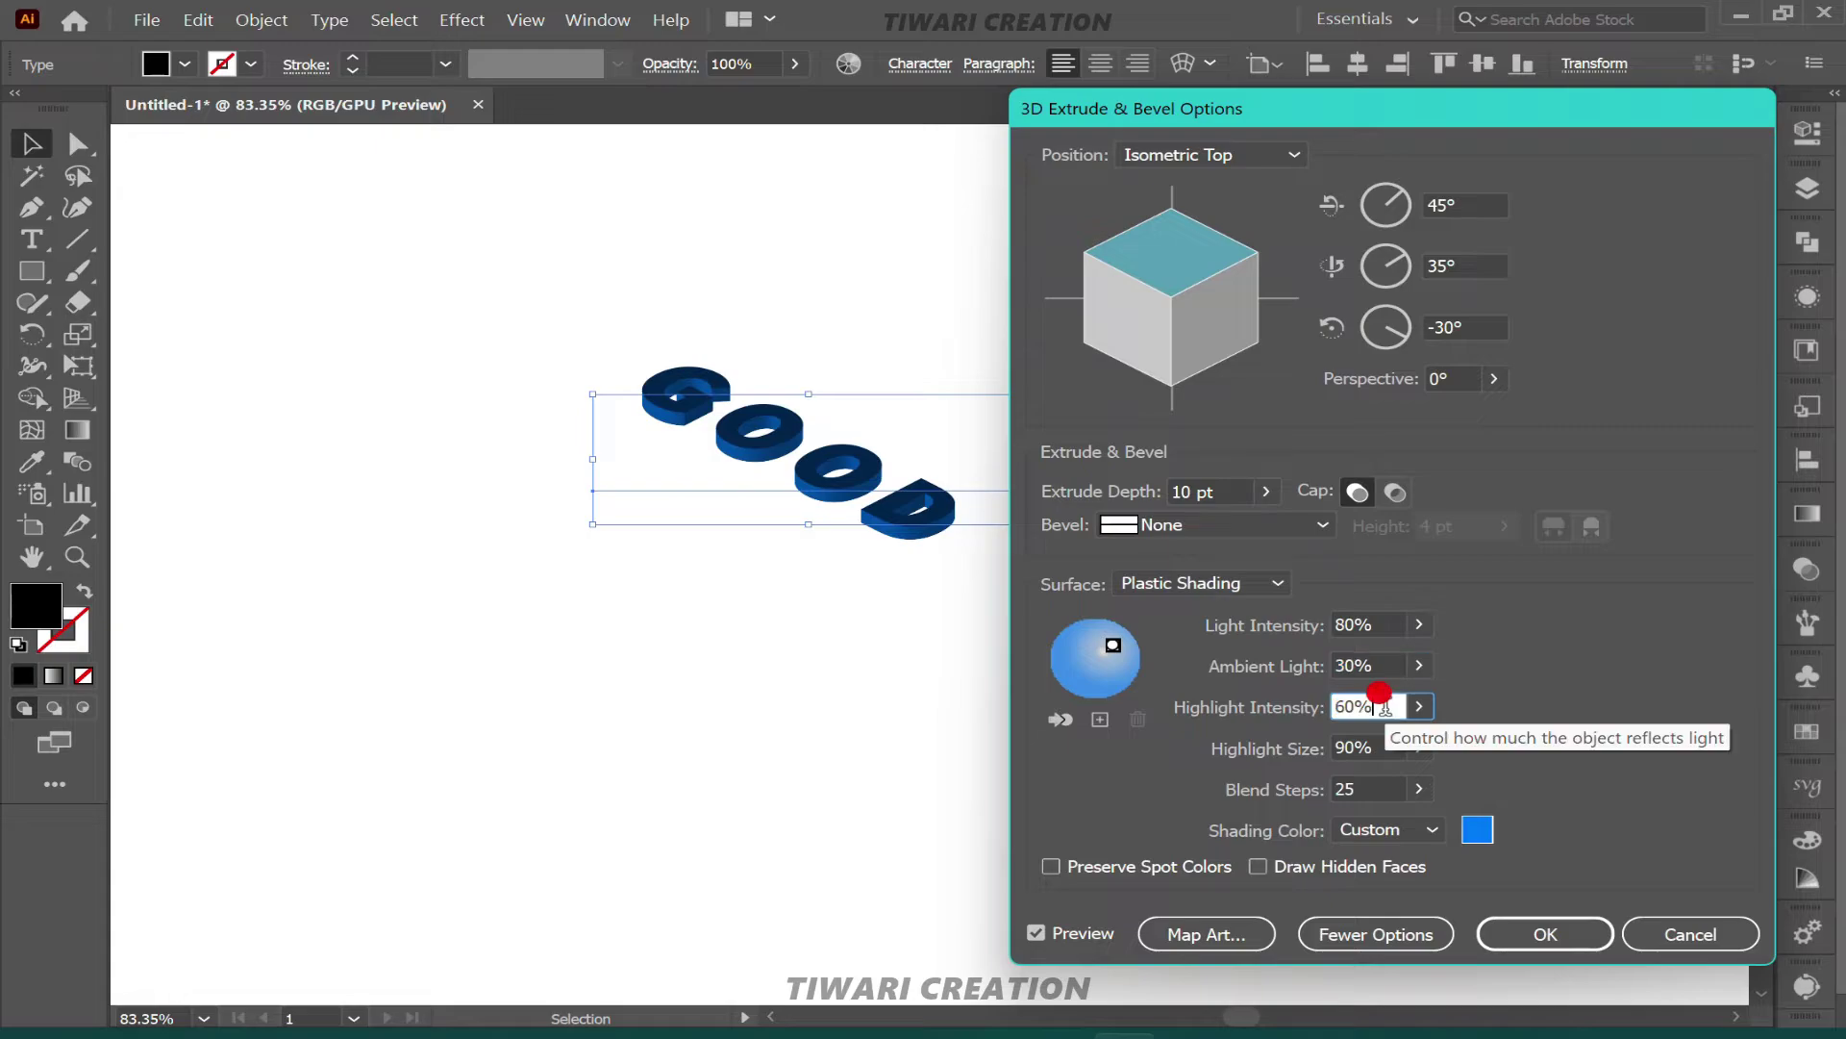
scroll(1385, 707, "up", 12)
scroll(1385, 707, "up", 11)
scroll(1385, 707, "up", 11)
scroll(1385, 707, "down", 2)
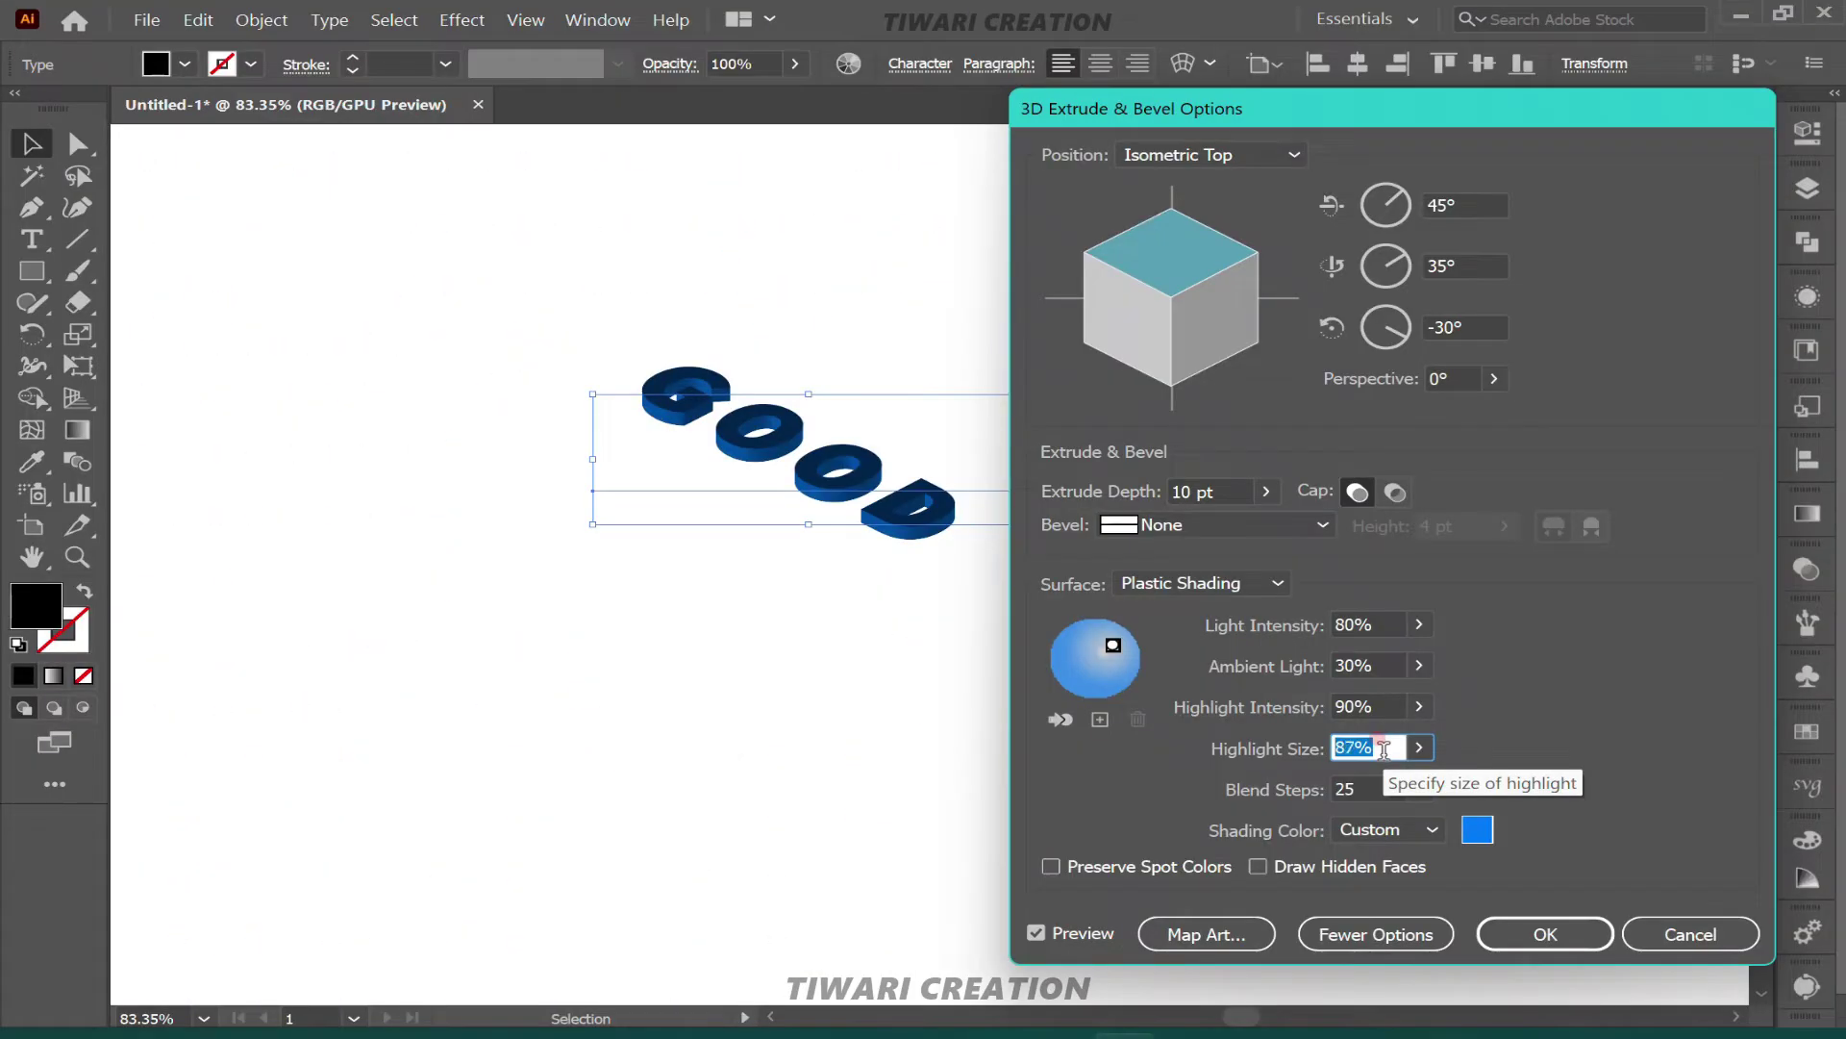
type("100")
scroll(1384, 749, "down", 7)
scroll(1383, 749, "down", 10)
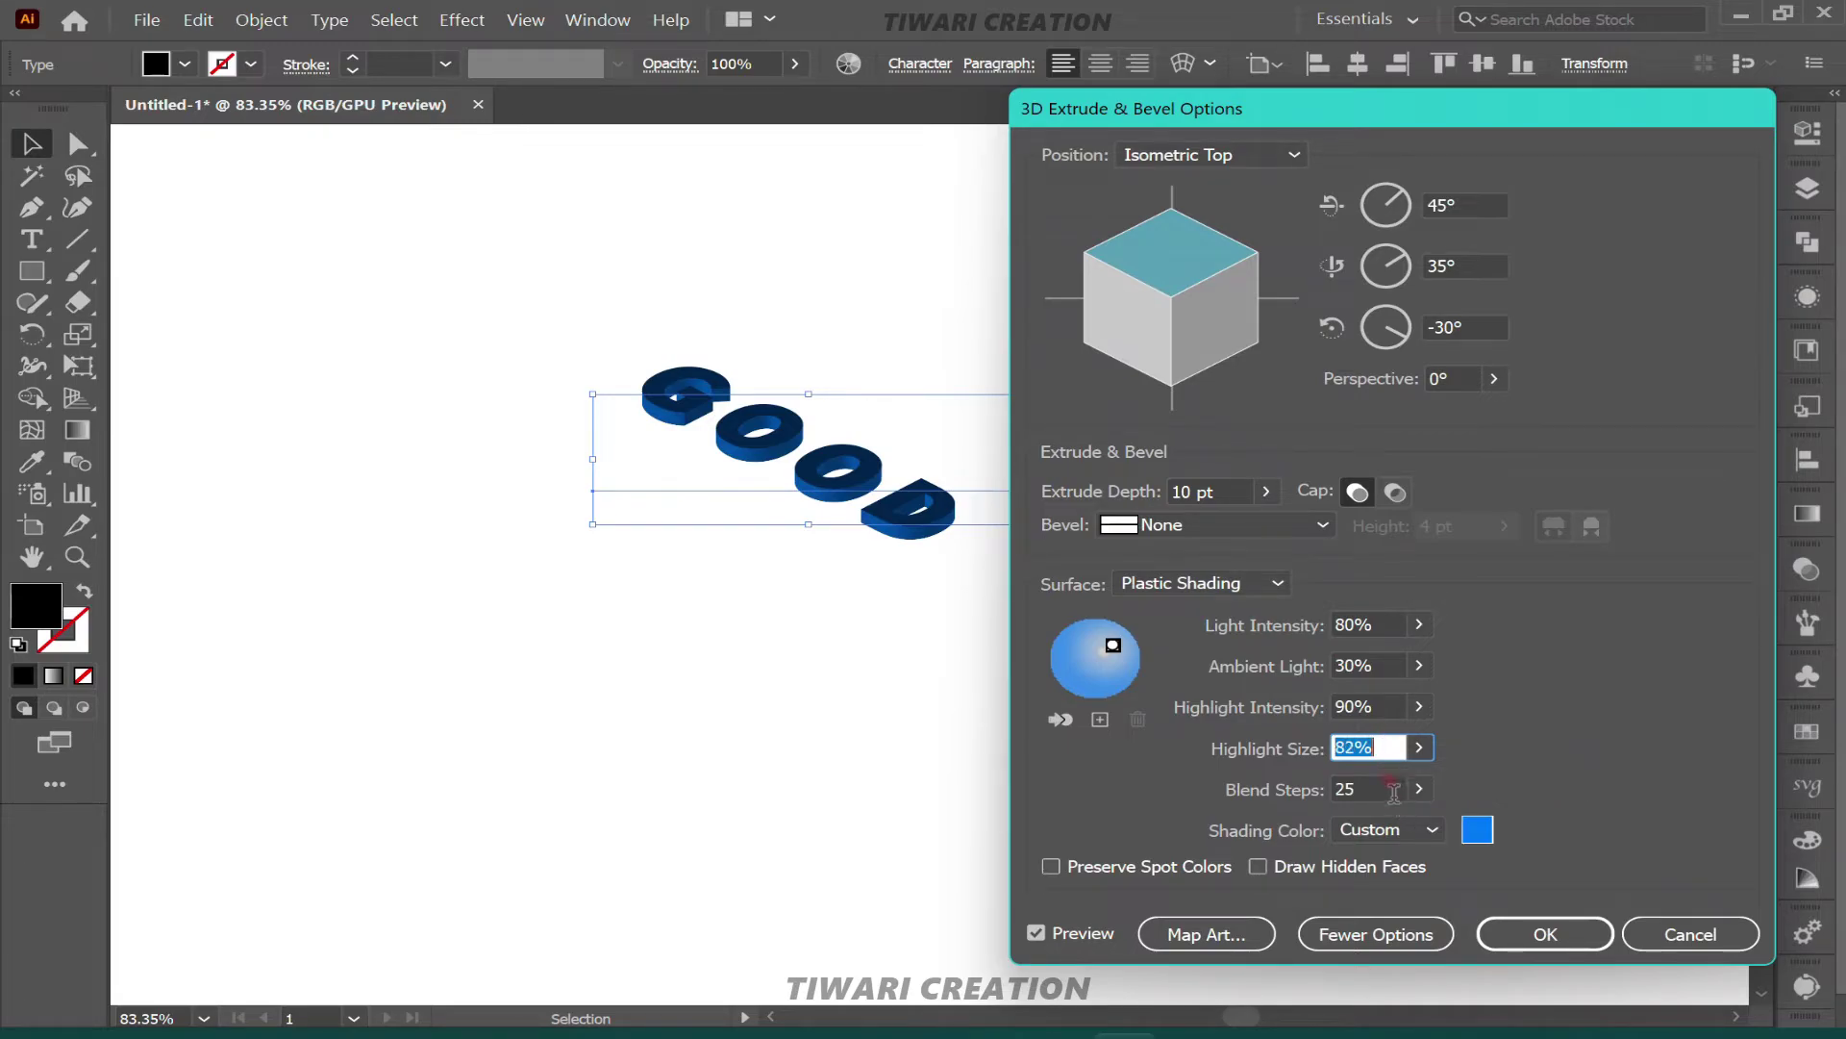
Raise blend steps to 256 and apply the 3D effect to GOOD.
left_click(1392, 789)
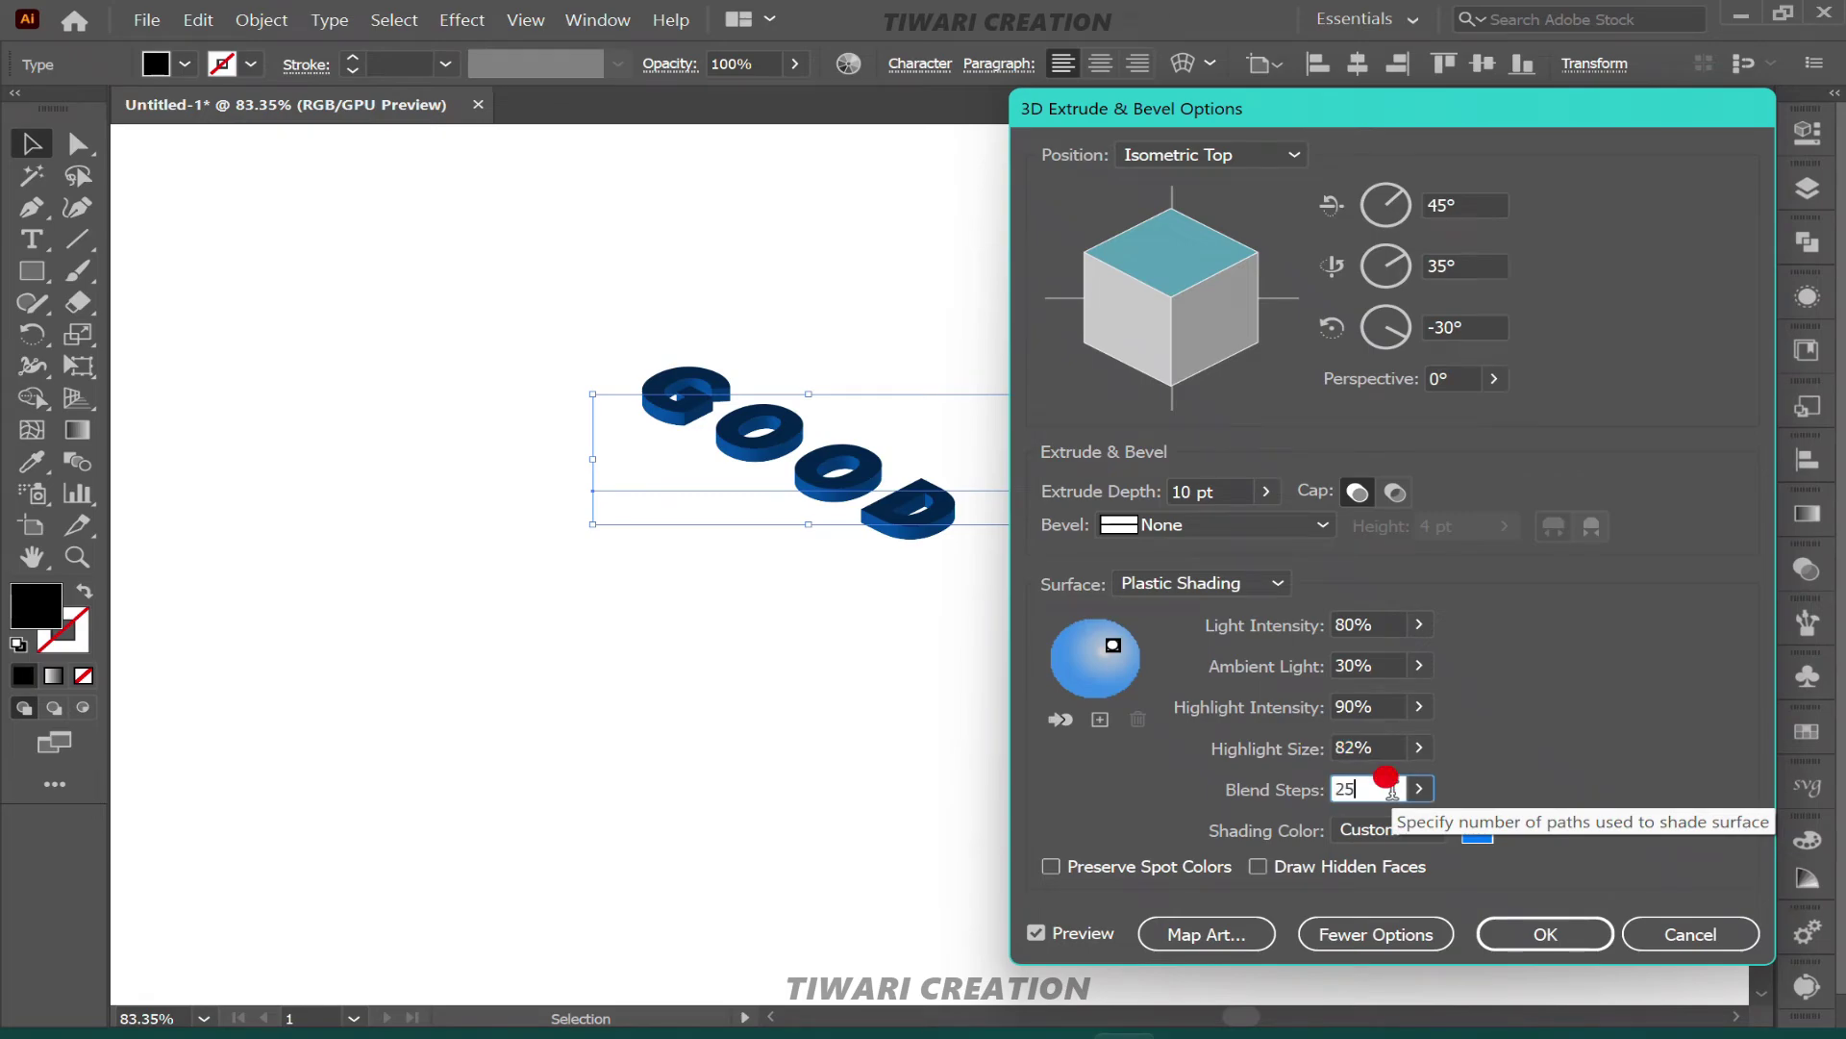
key("Down")
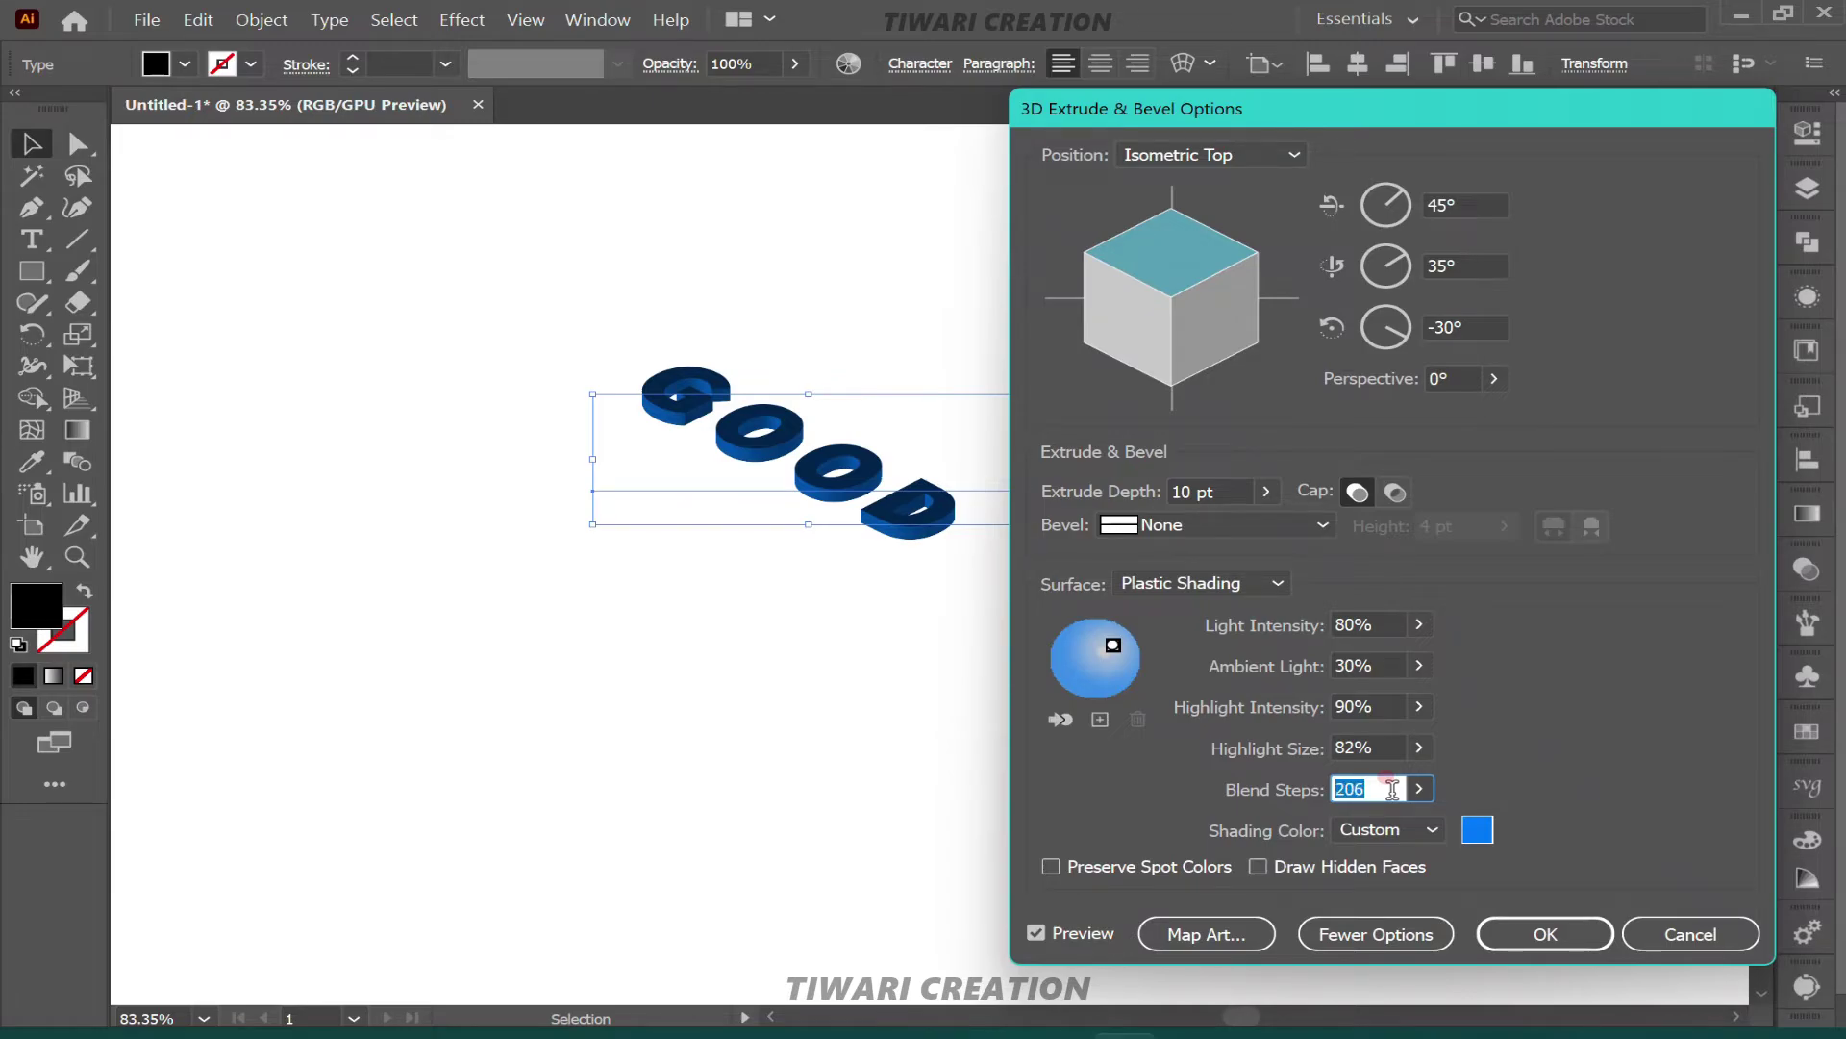
key("Up")
left_click(1543, 929)
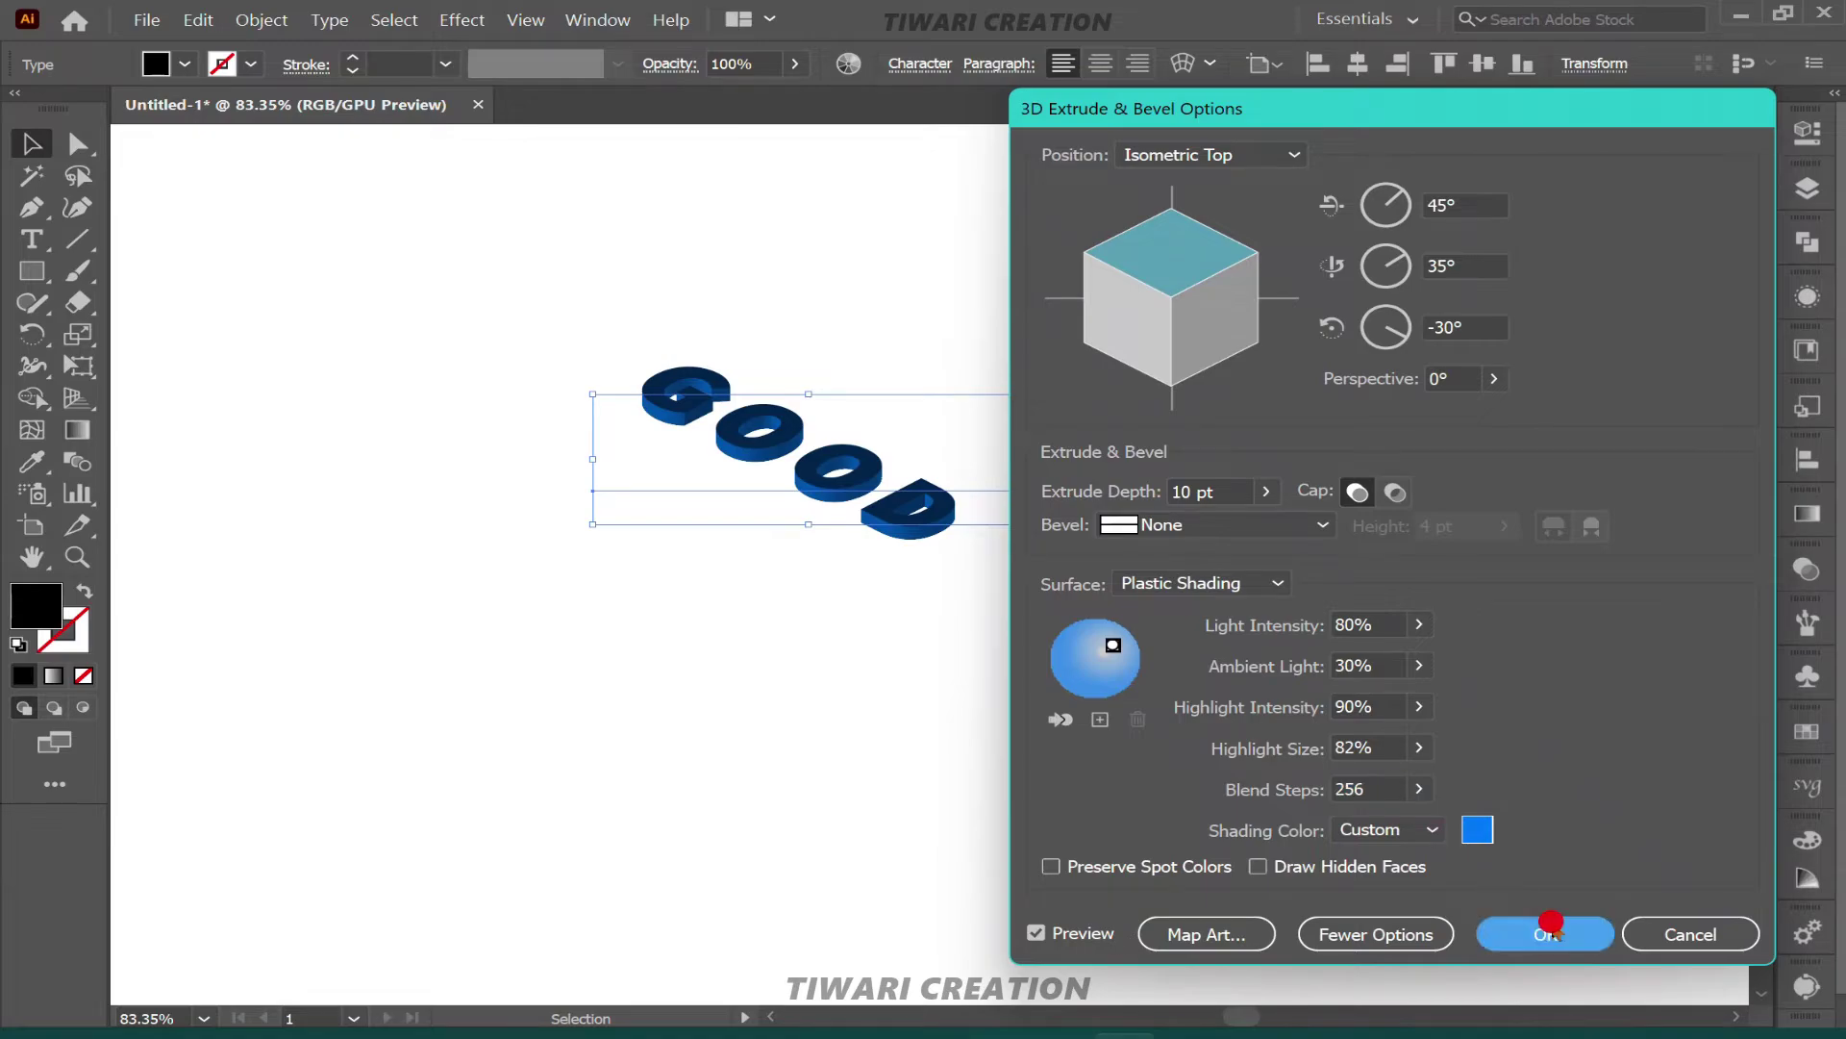
Remove the stray flat GOOD copy and clear the selection.
left_click(1325, 640)
key("ctrl+f")
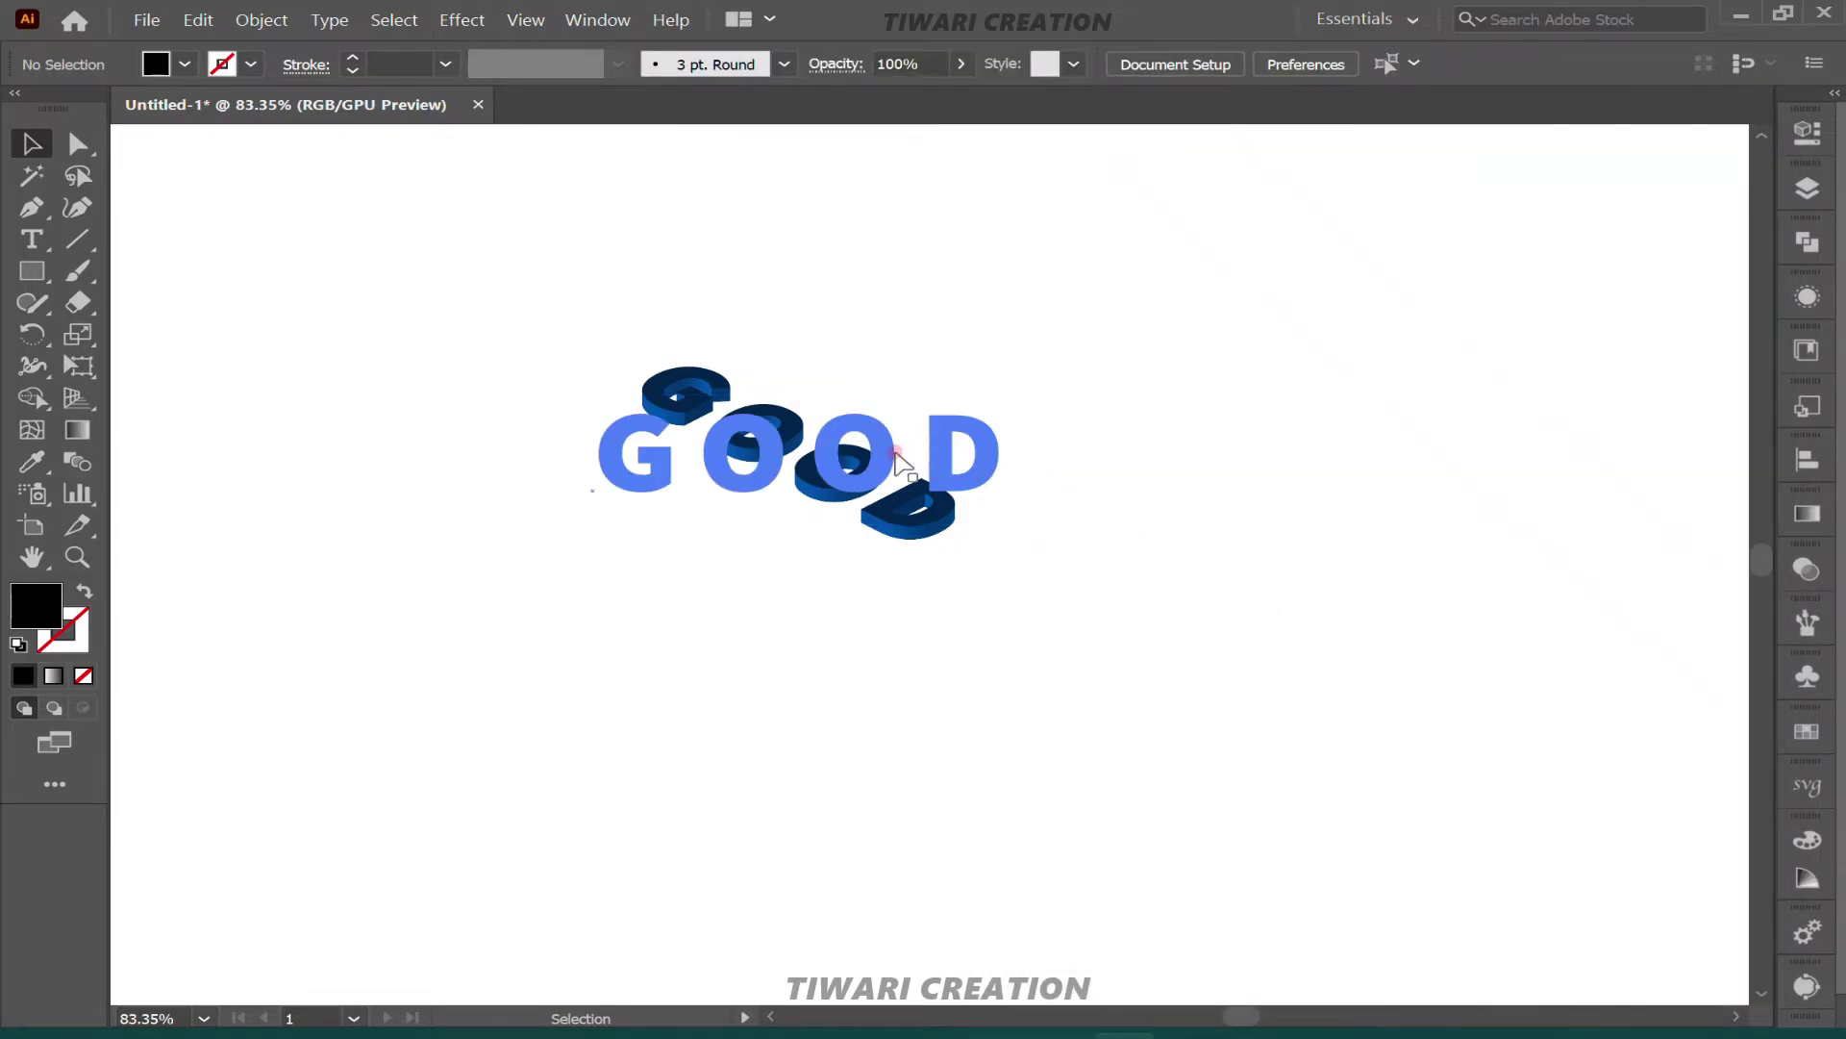
left_click_drag(899, 486, 985, 507)
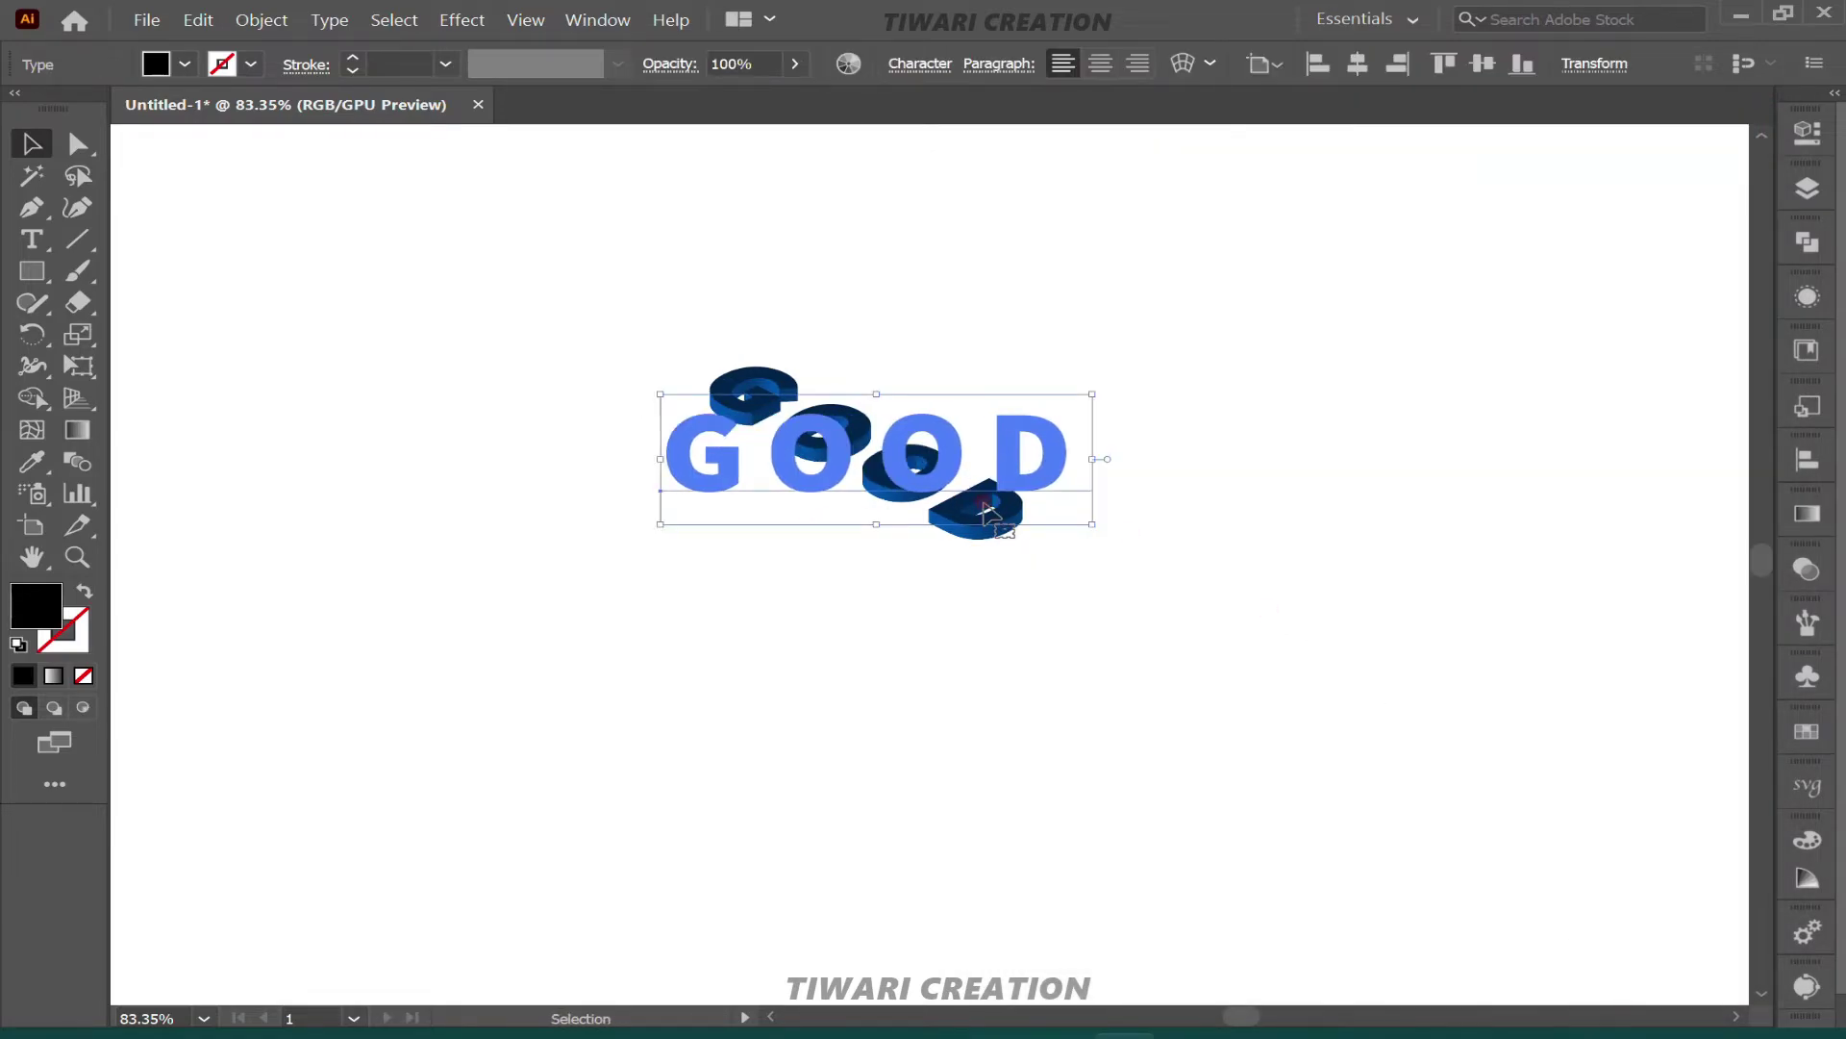
key("Delete")
left_click(1114, 474)
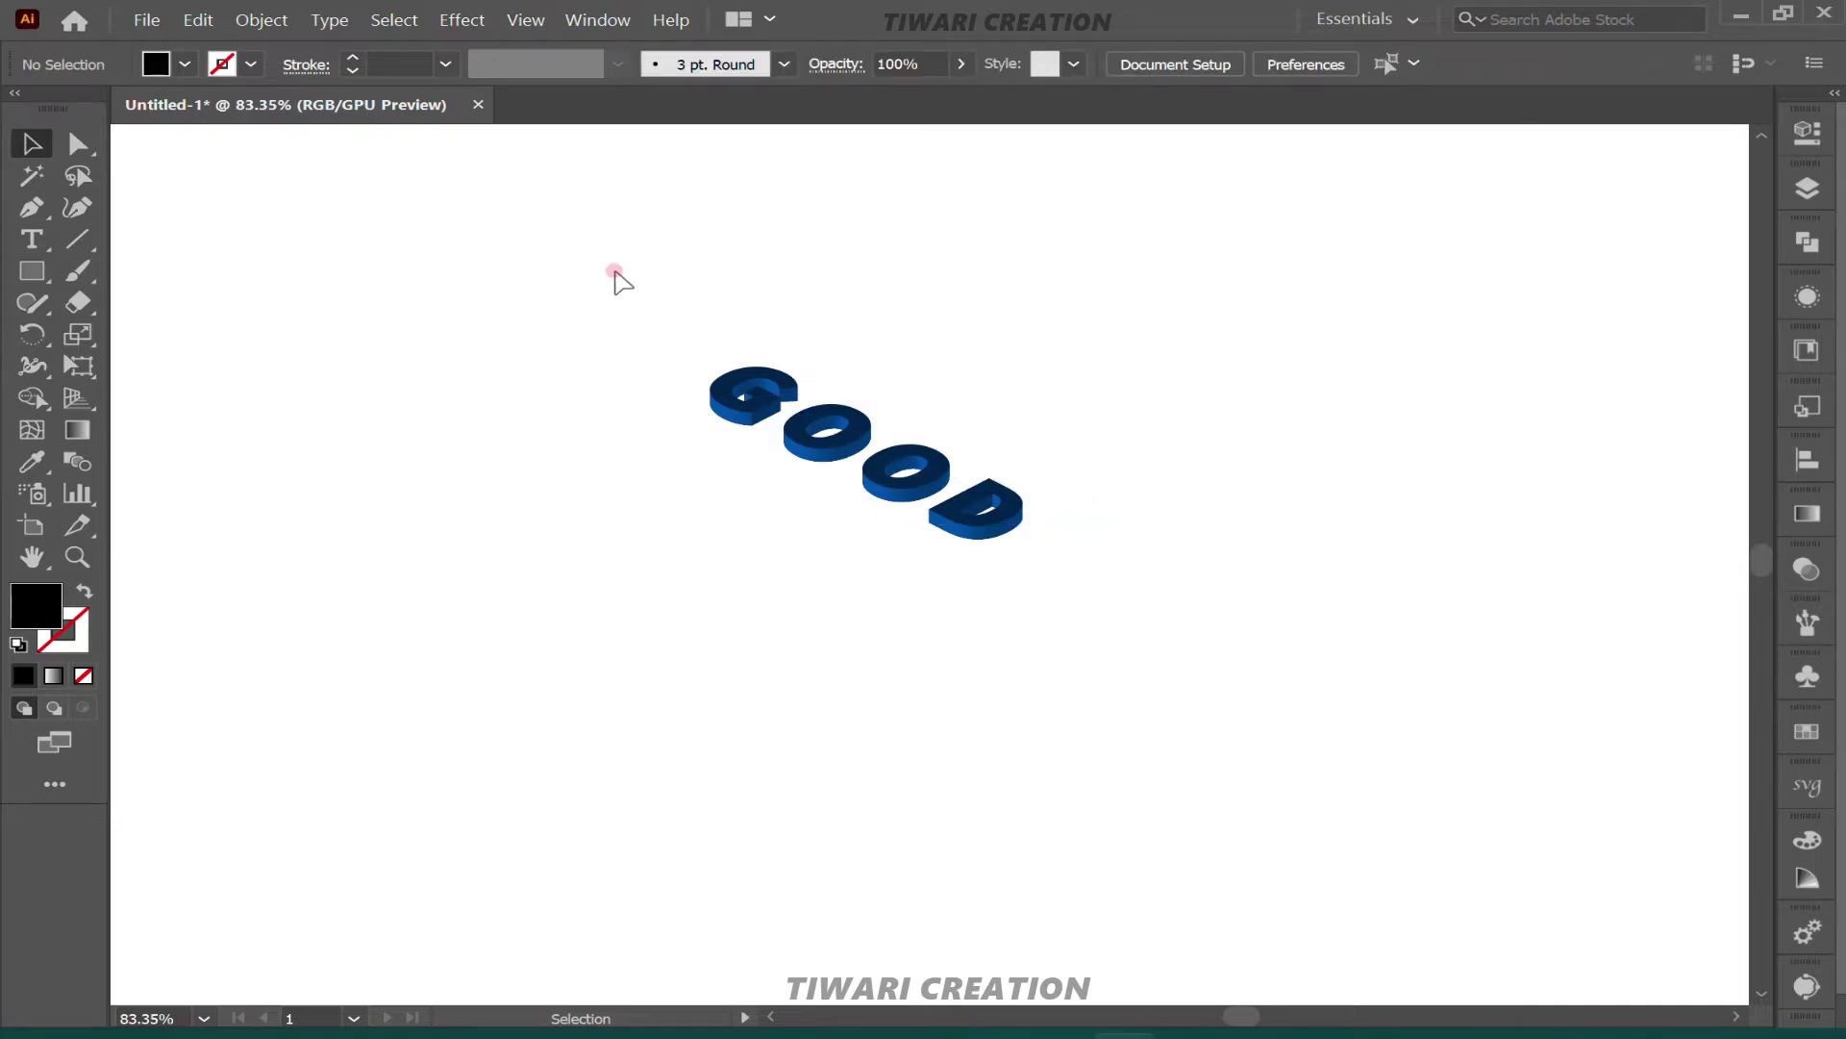
Enlarge the 3D GOOD letters proportionally and deselect them.
left_click_drag(620, 276, 1106, 703)
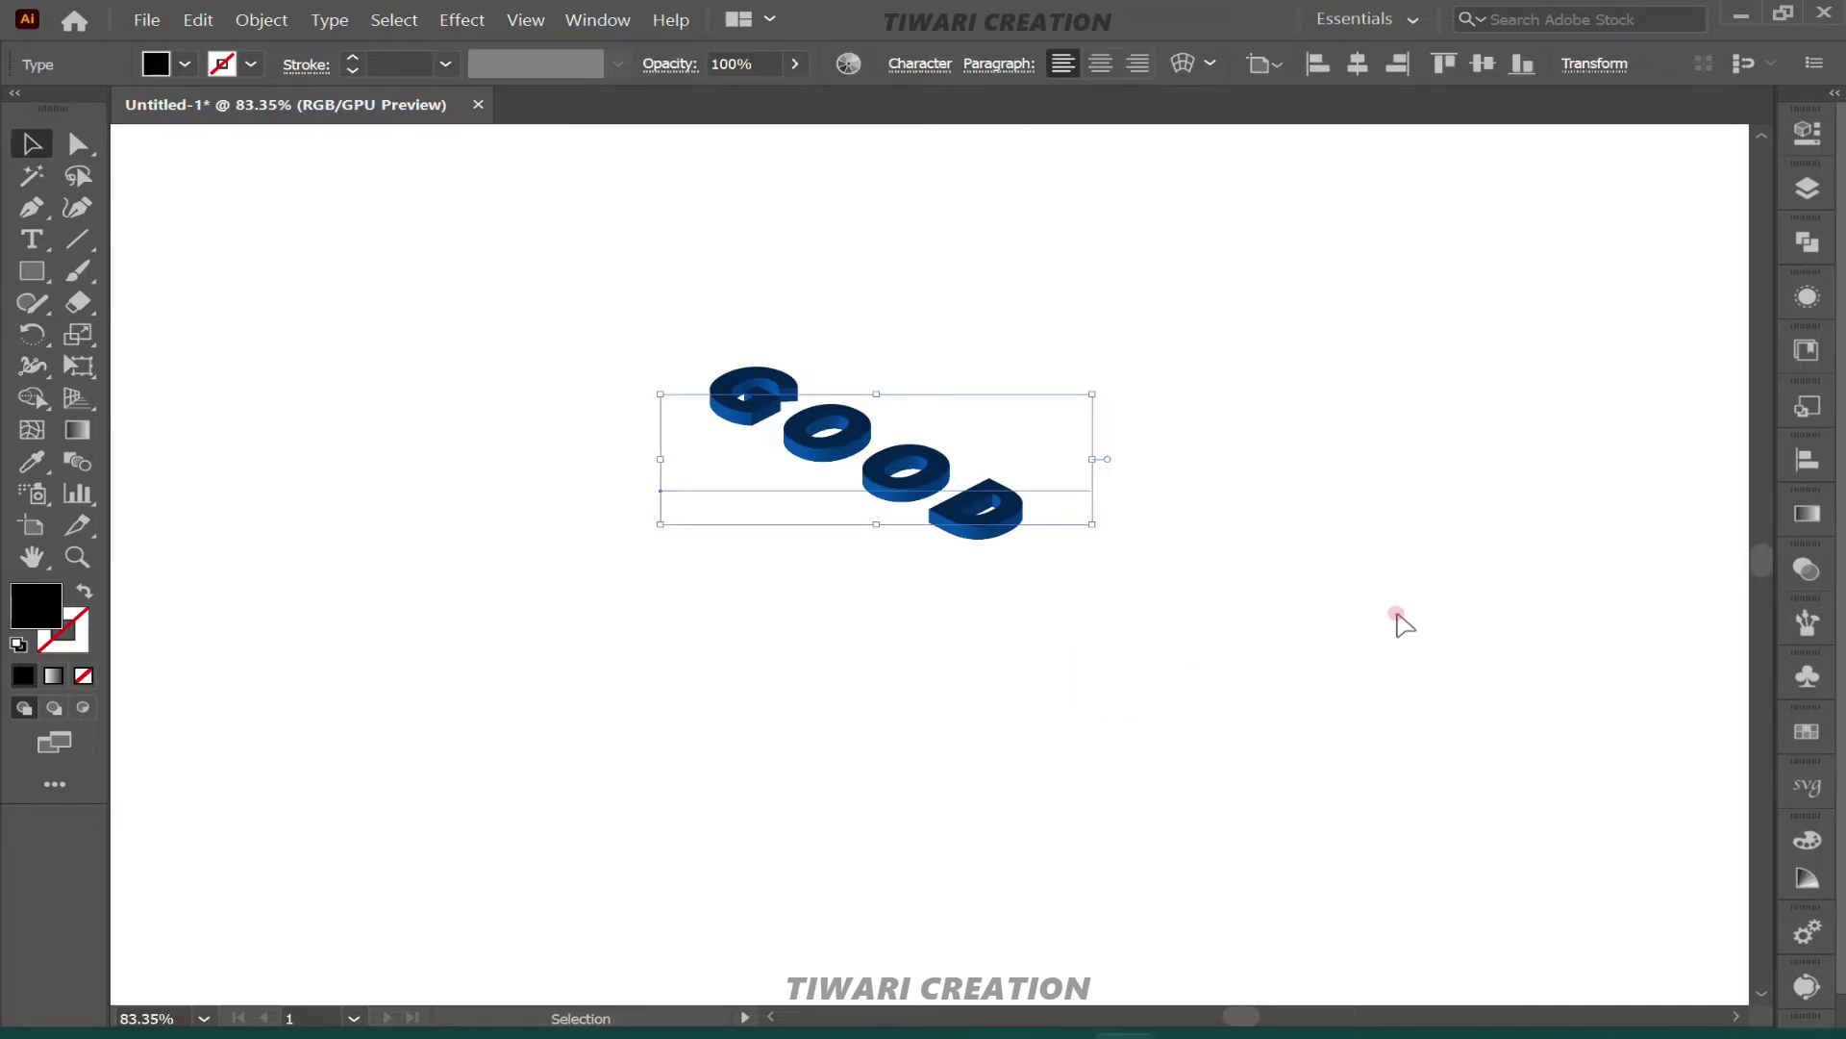
left_click_drag(1093, 525, 1275, 605)
left_click(1483, 579)
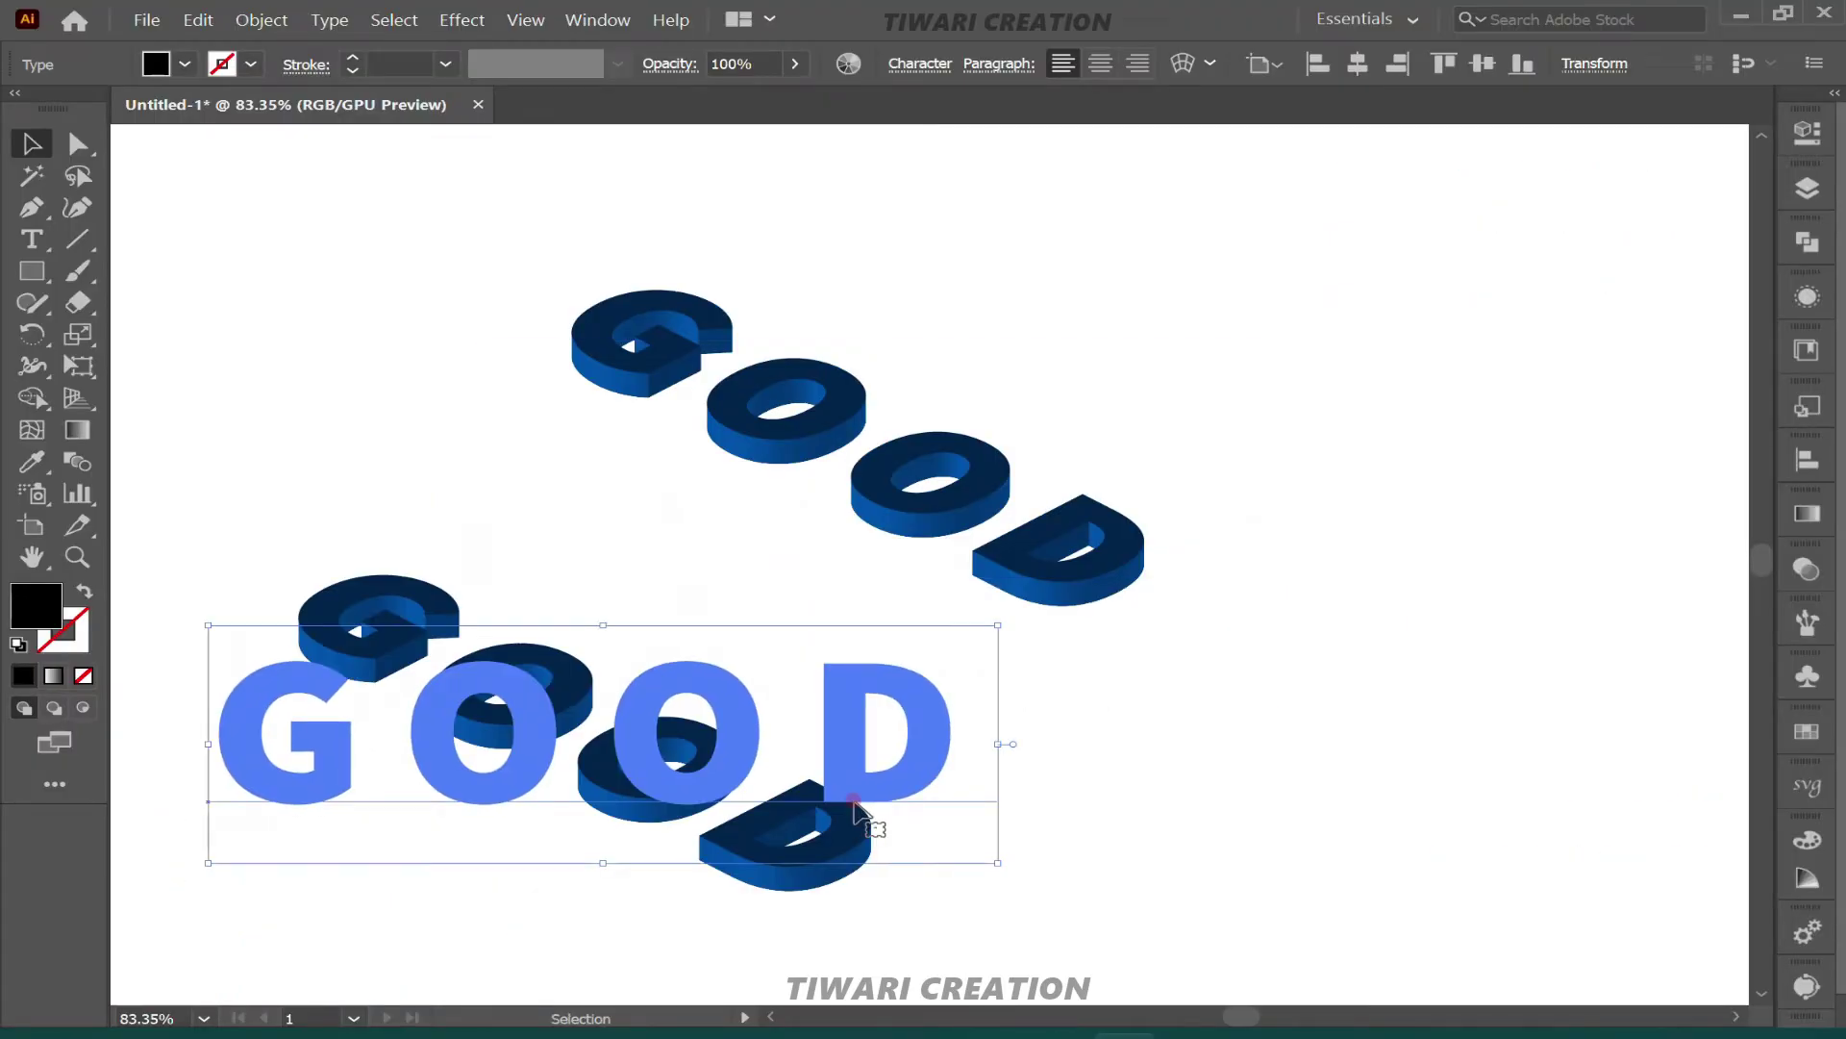
Replace the lower copy's word with LUCK and select it as an object.
double_click(853, 800)
double_click(853, 800)
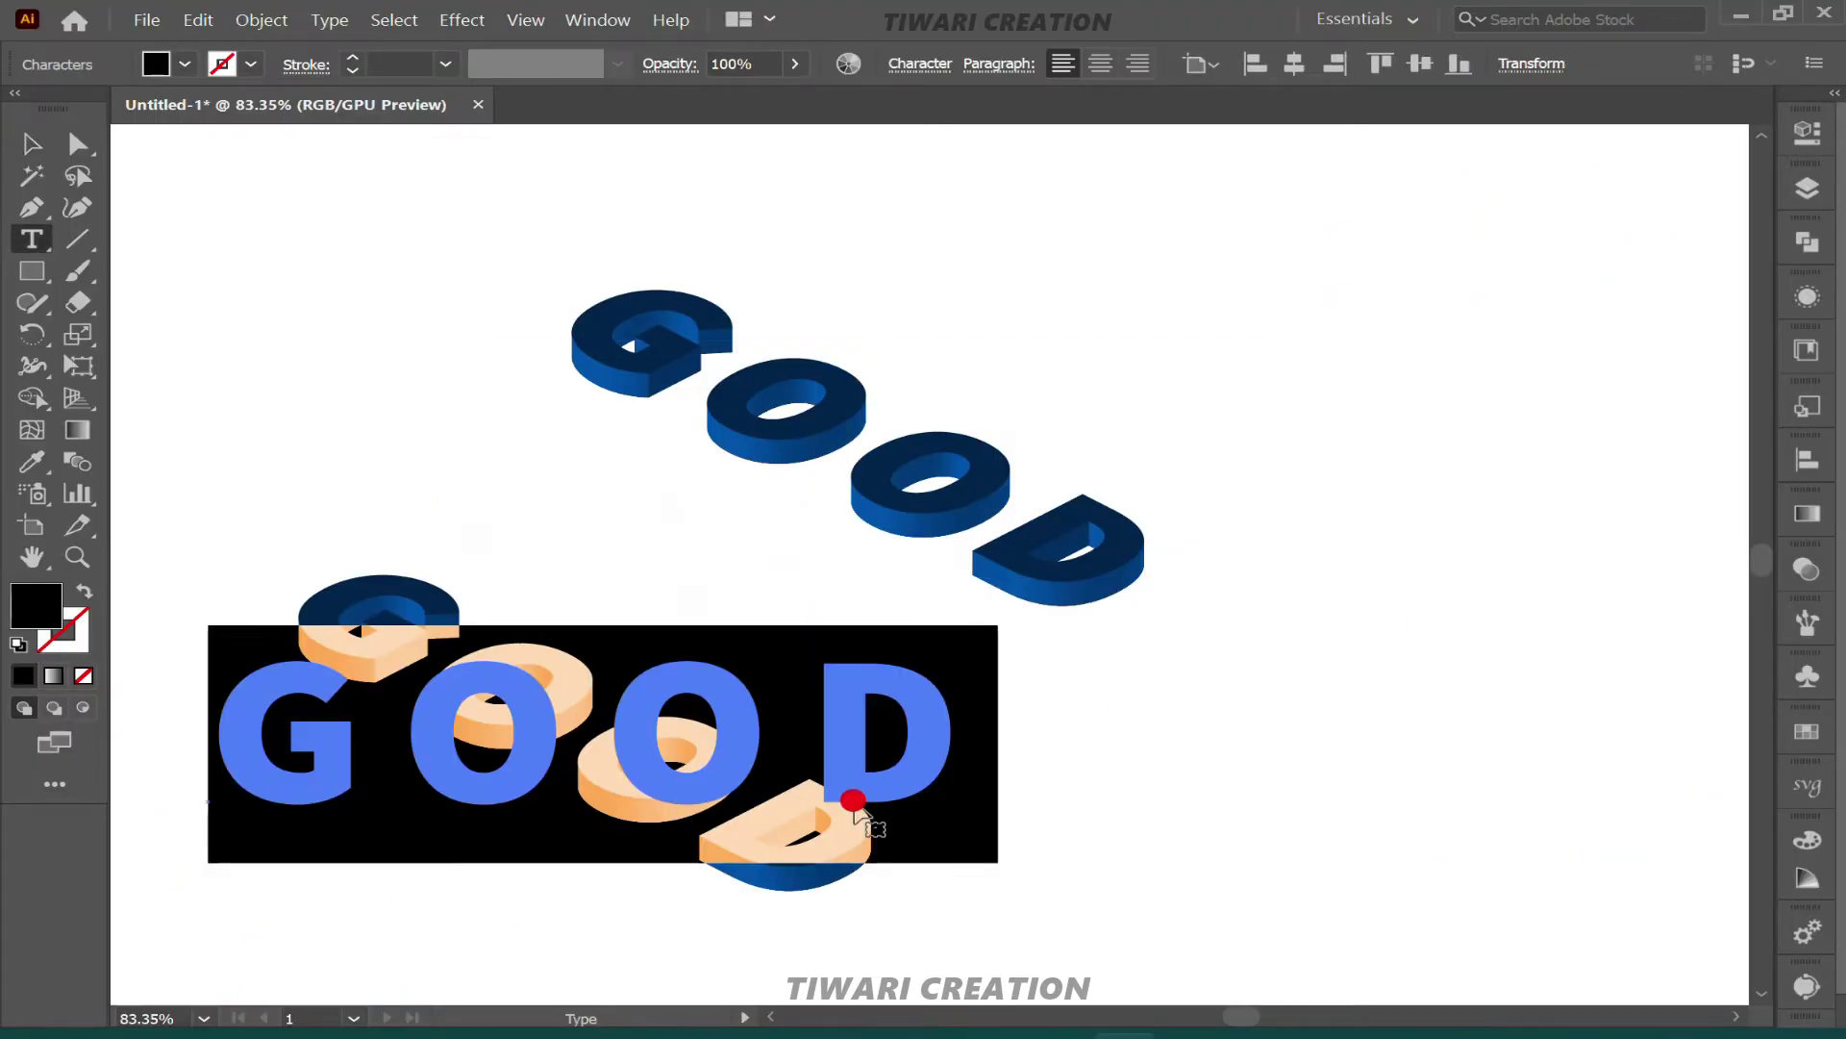
type("LUC")
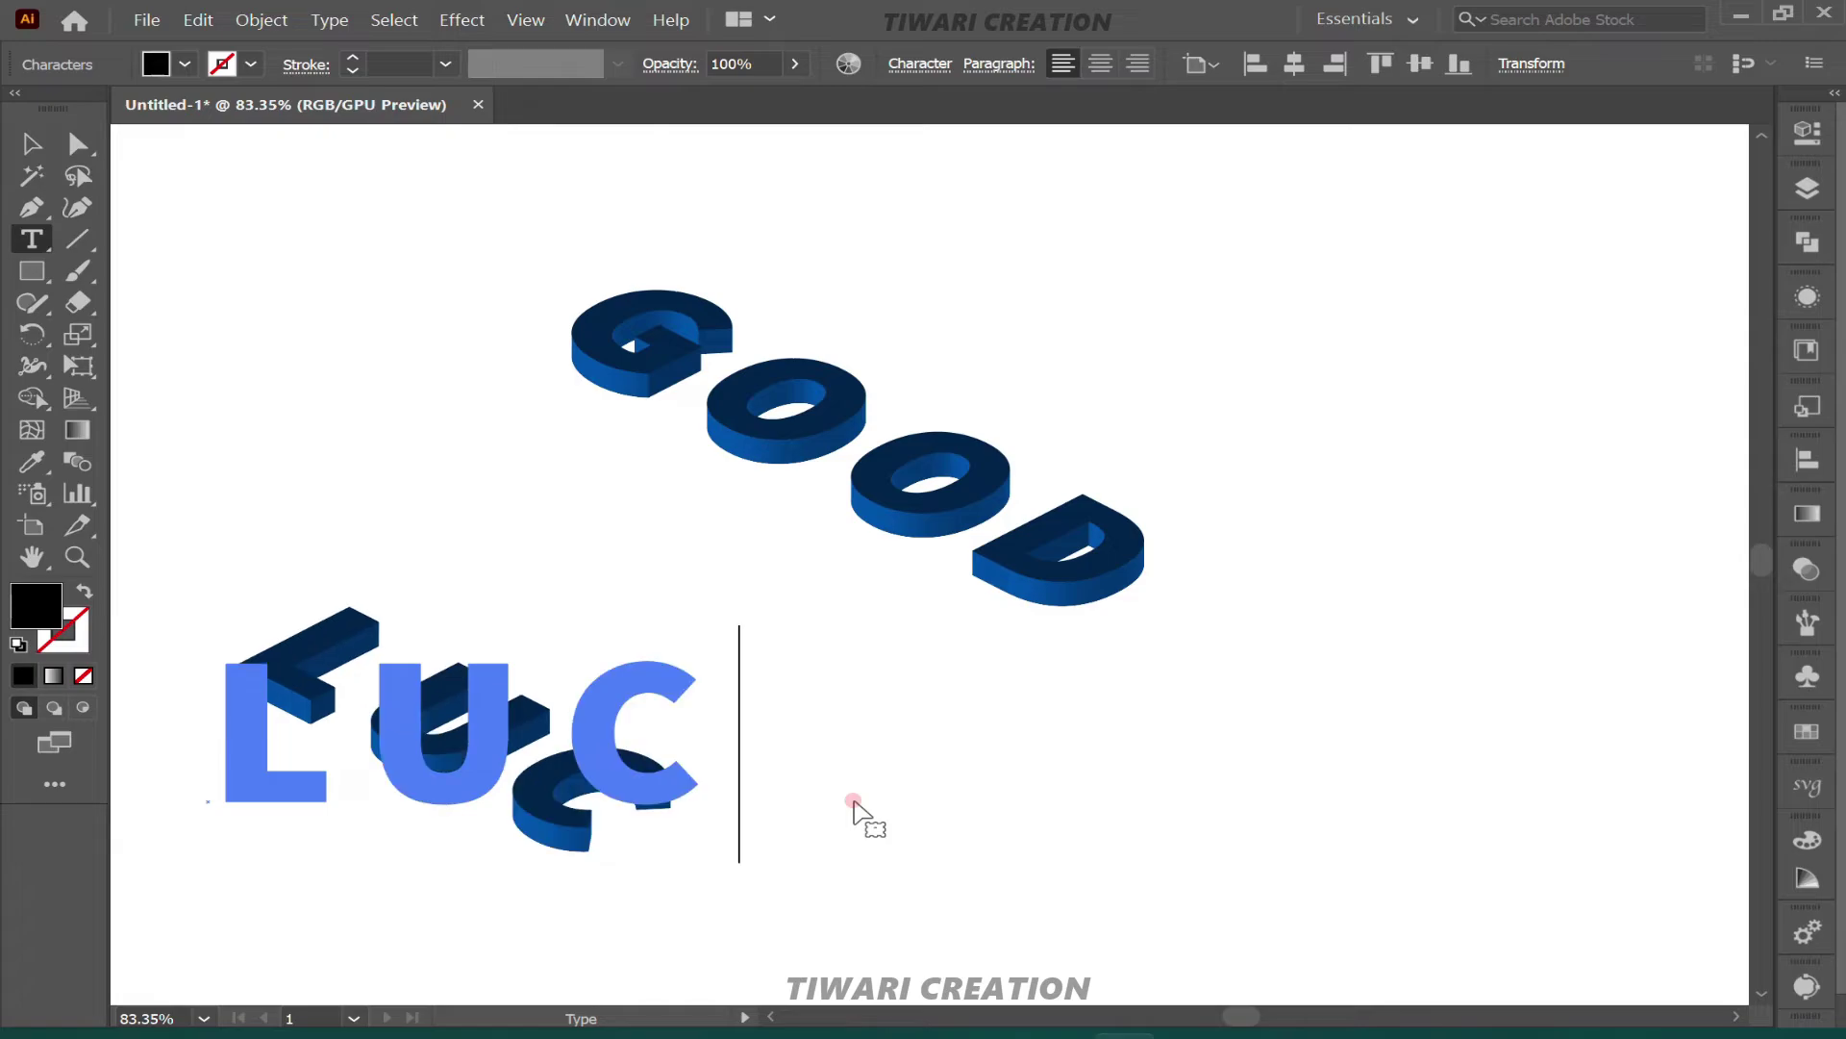
type("K")
key("Escape")
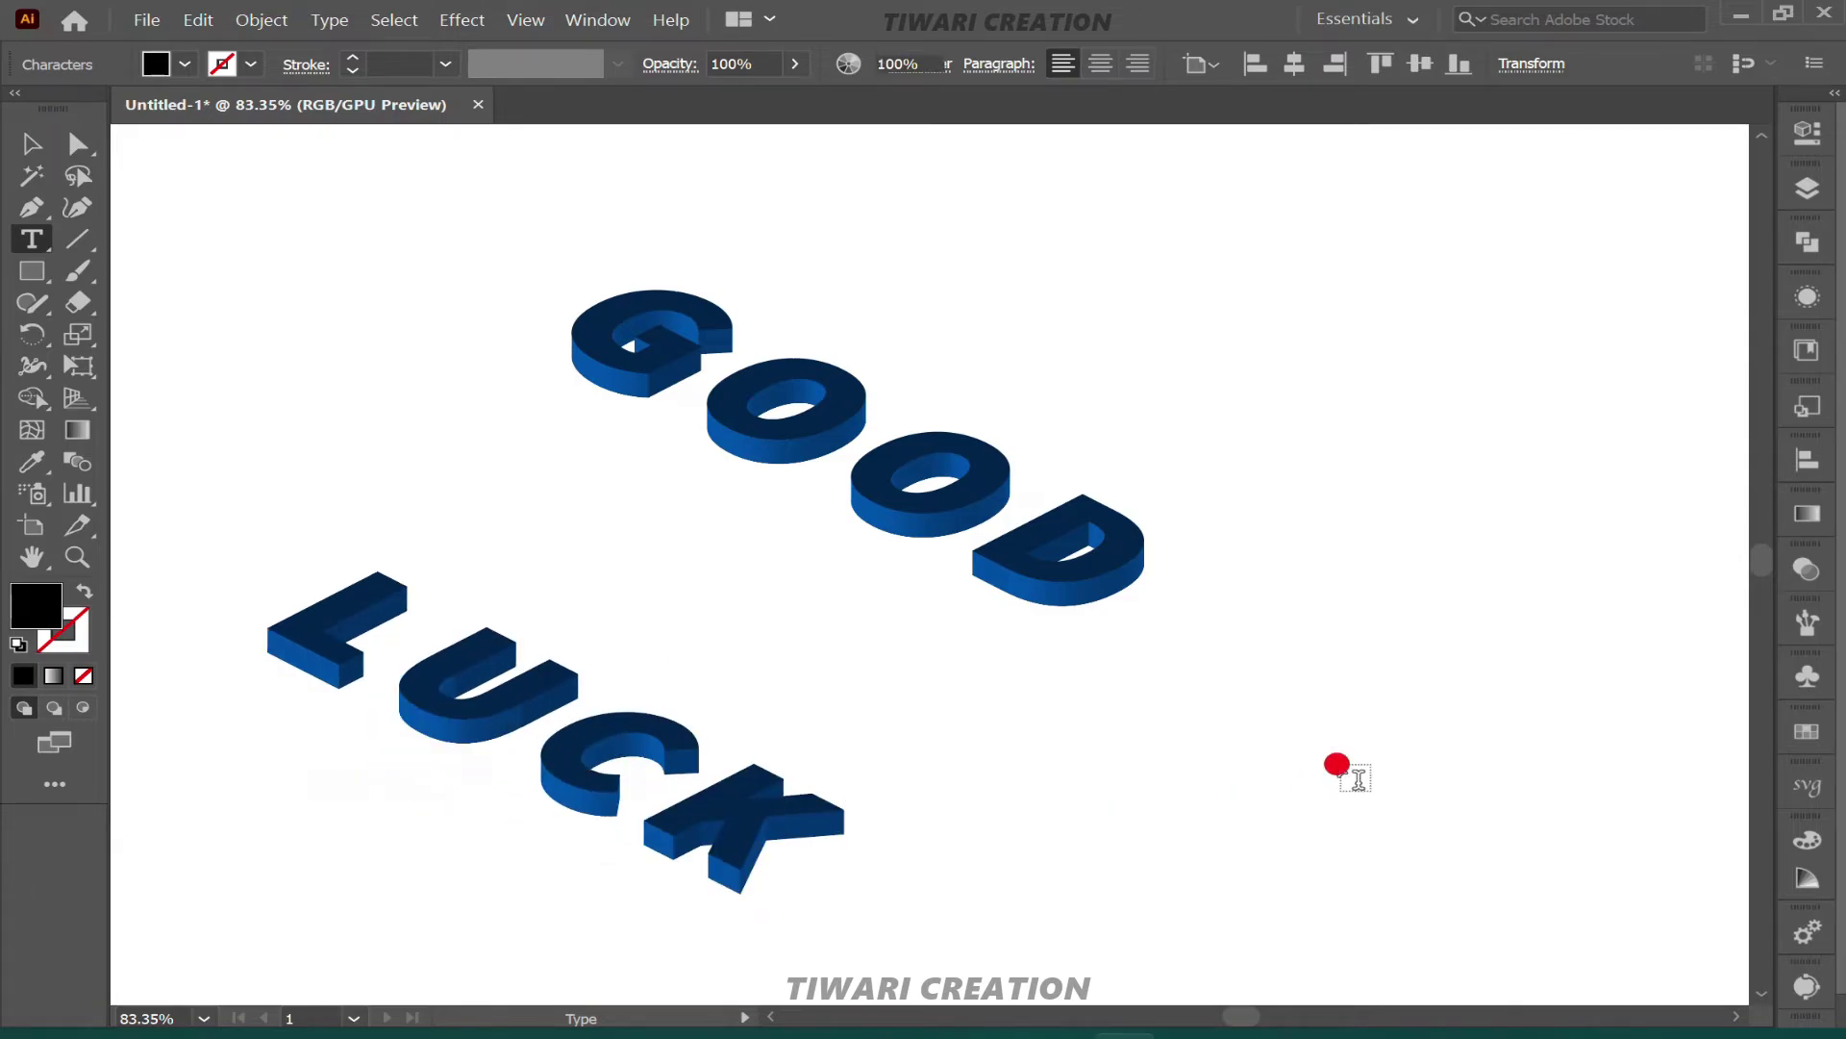
key("c")
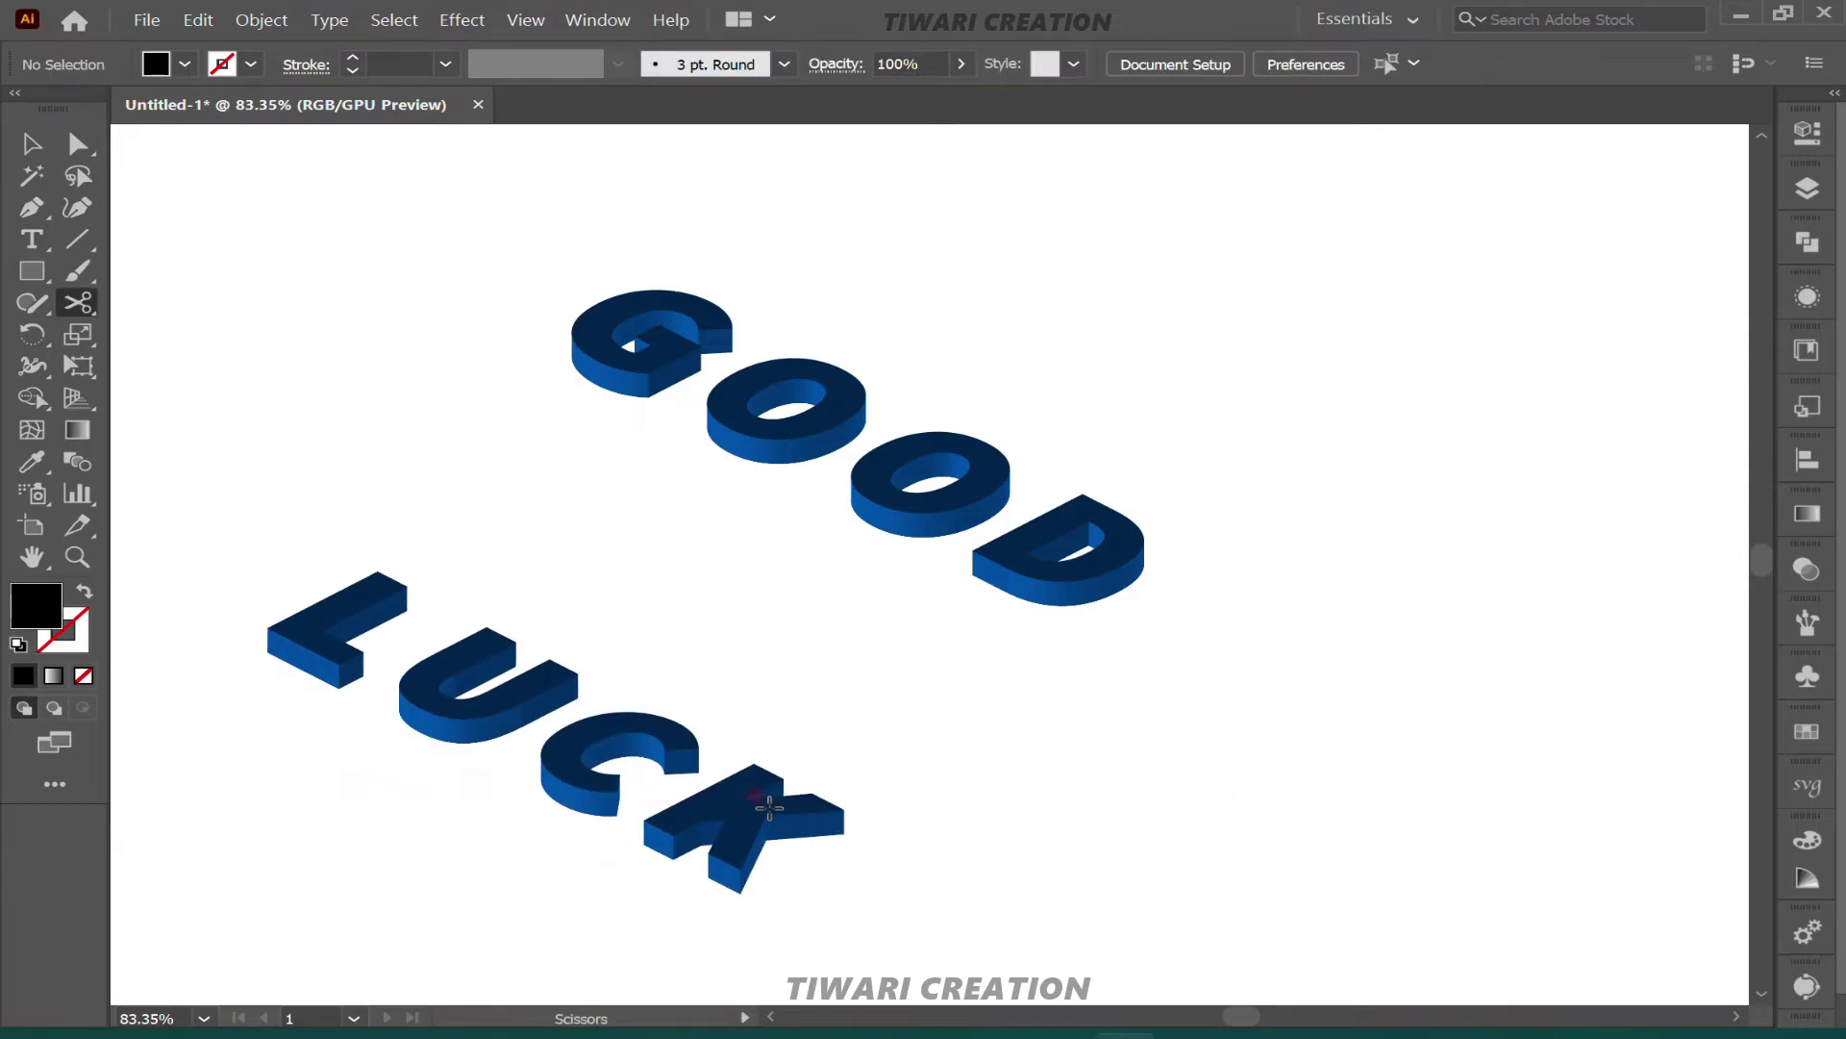
key("v")
left_click(770, 813)
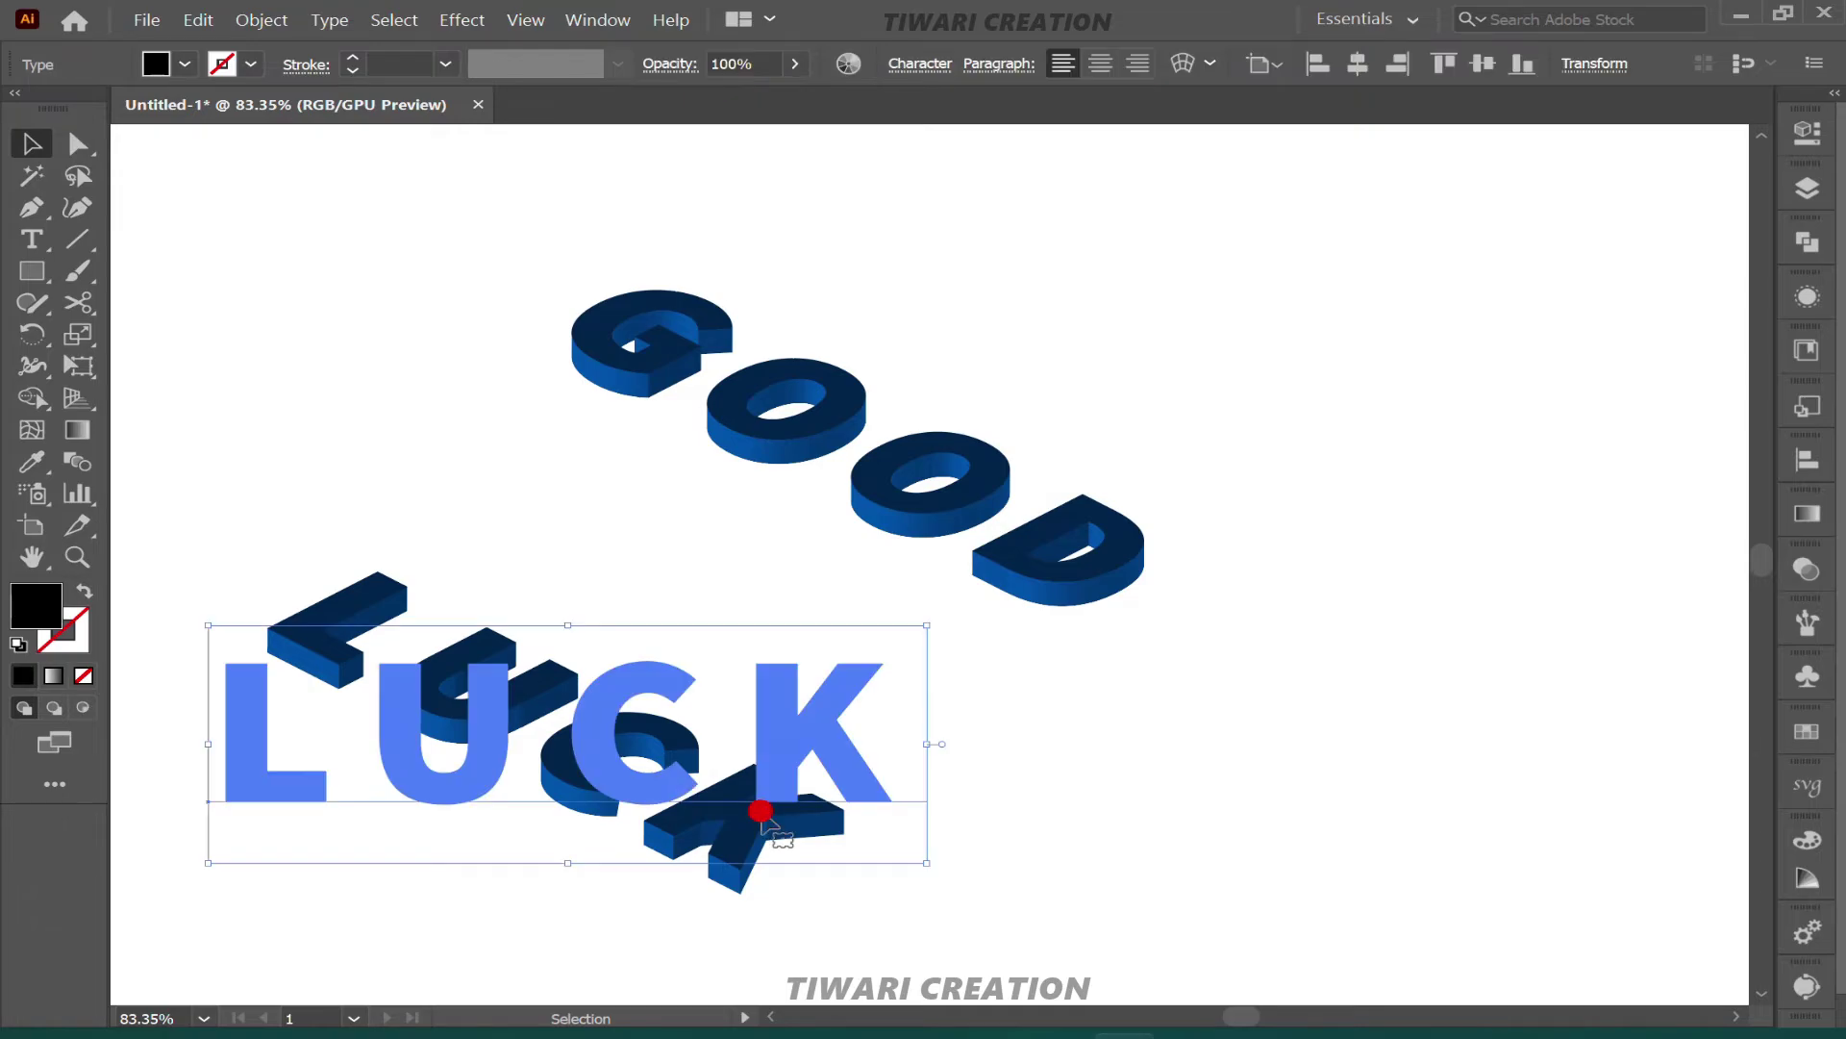
Open LUCK's 3D Extrude & Bevel settings and set the position to Isometric Left.
left_click(1817, 132)
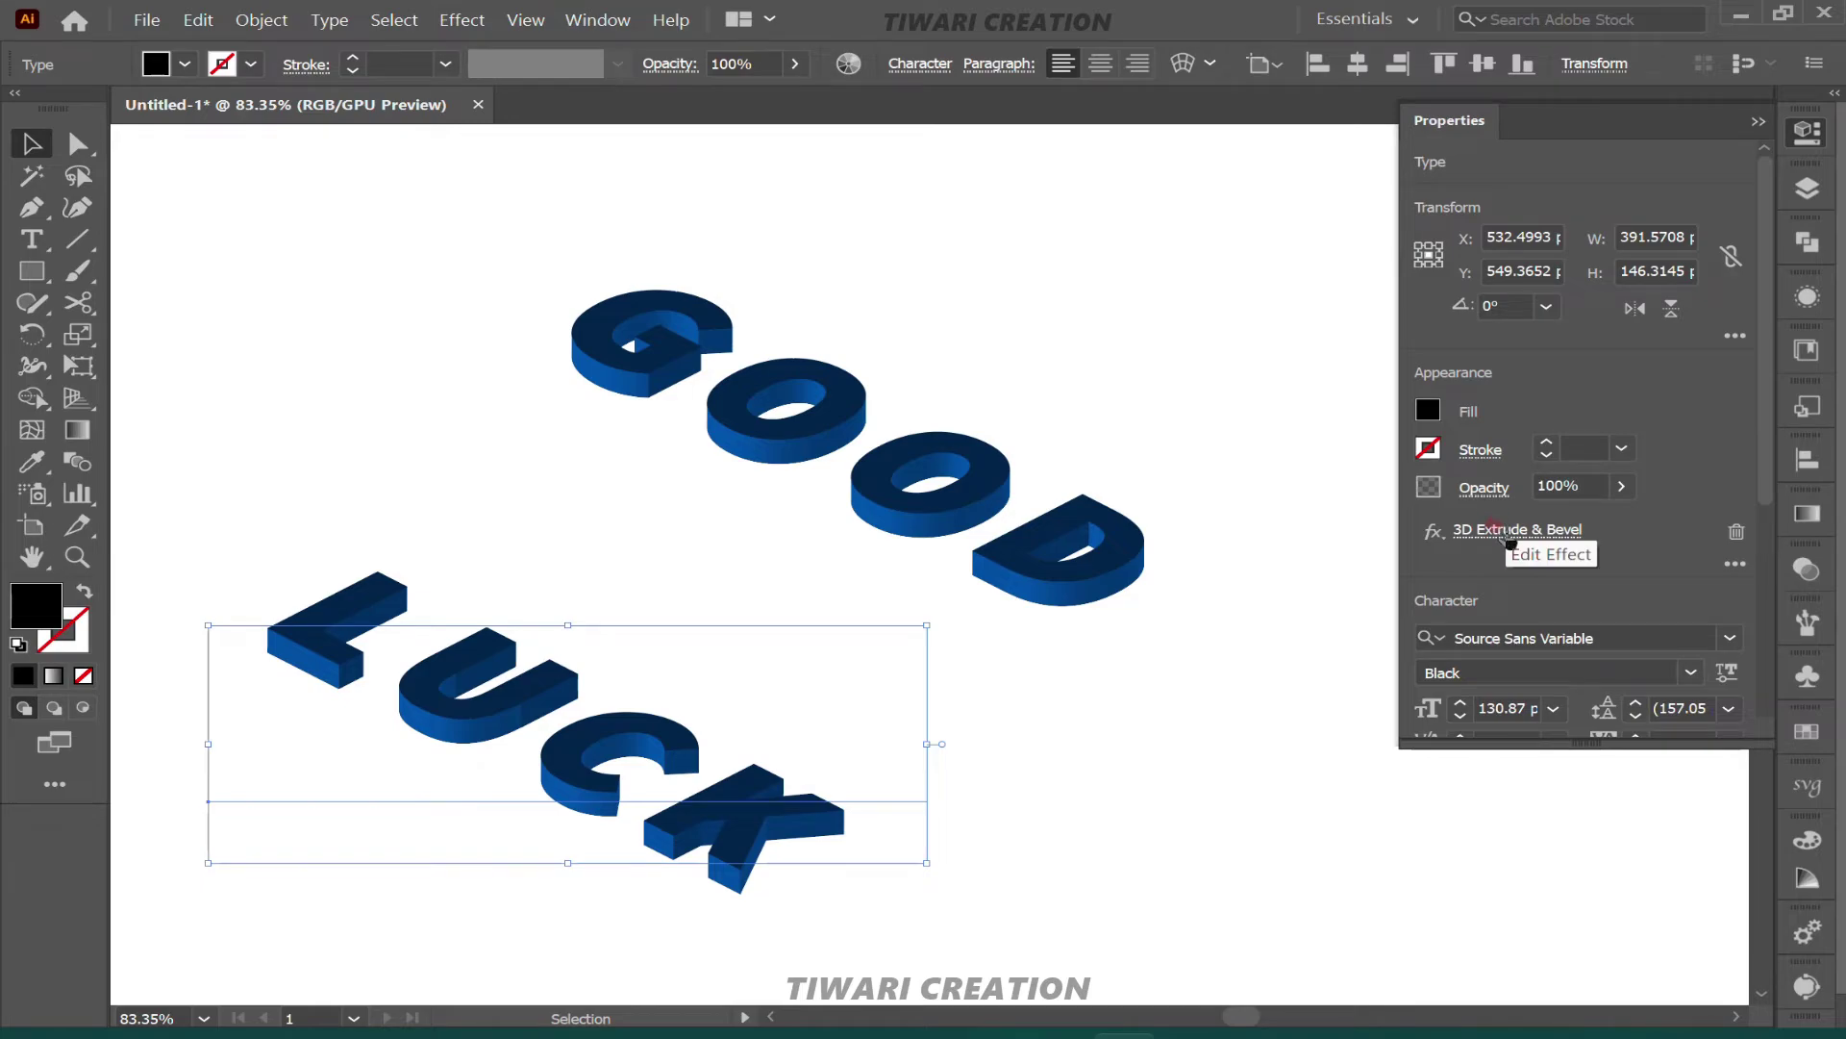
left_click(1508, 539)
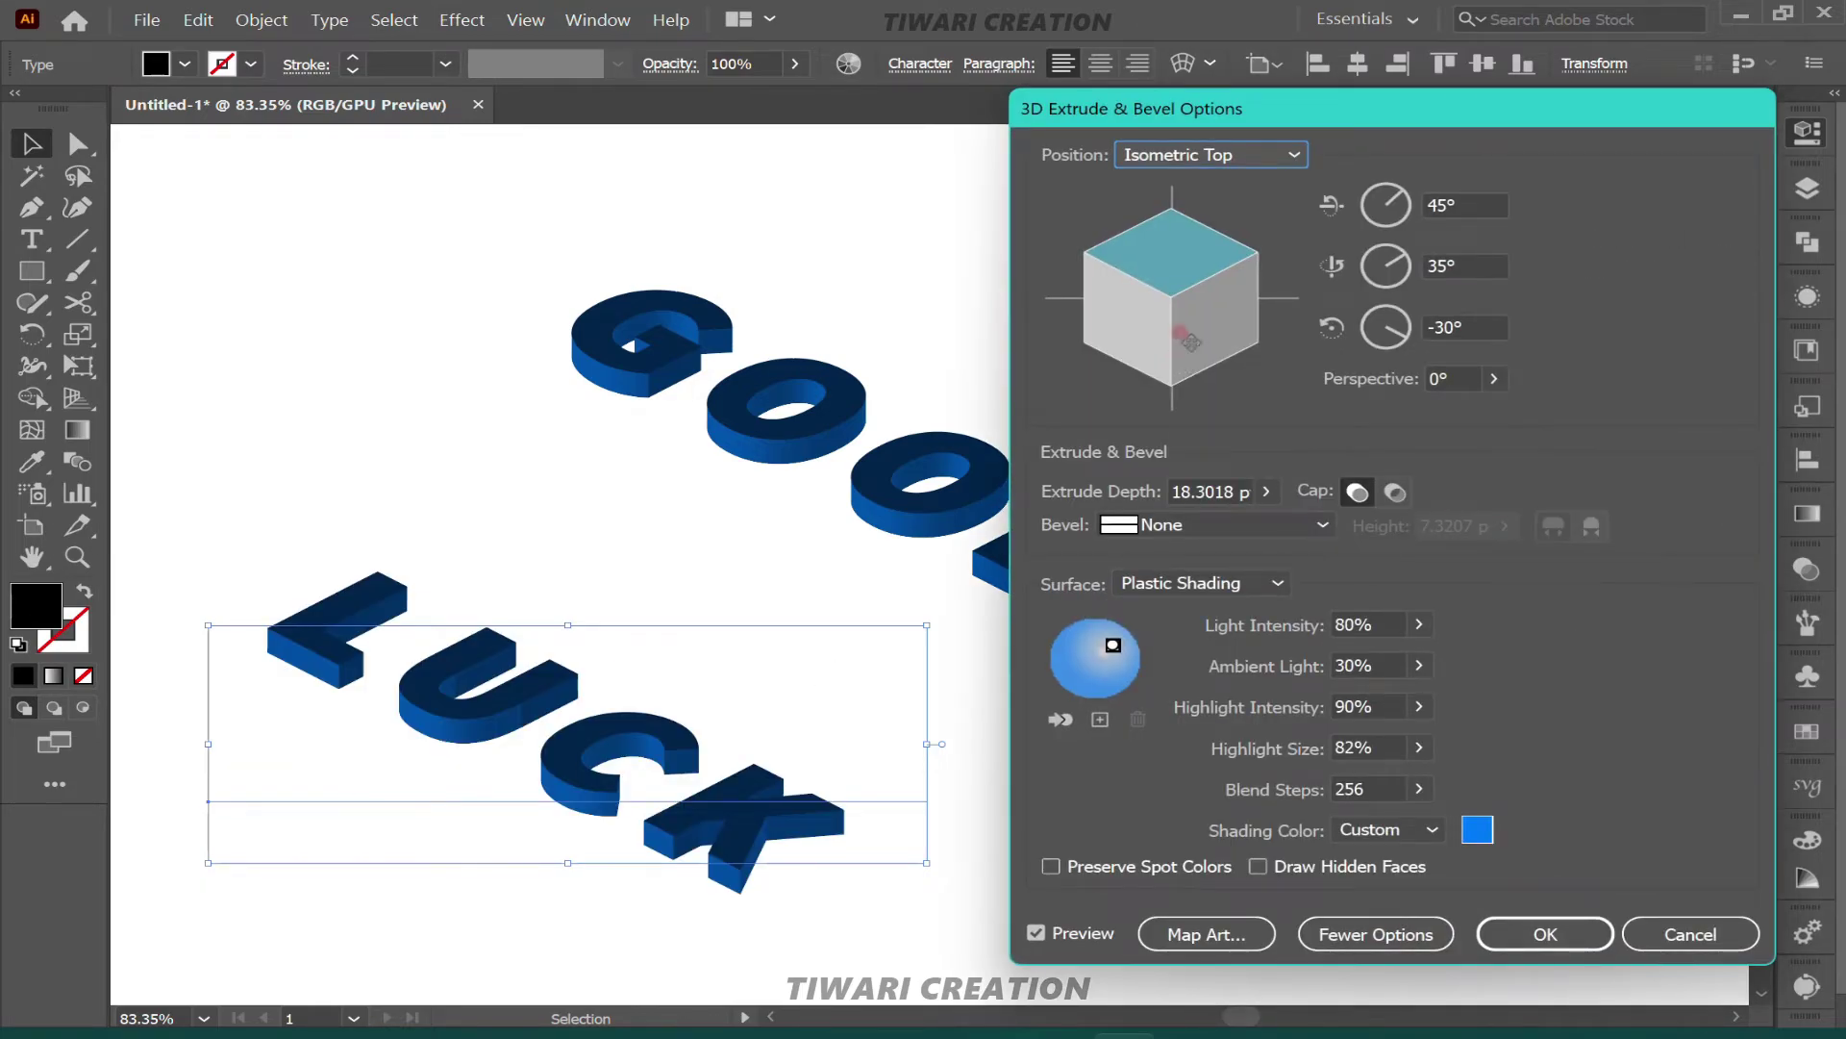
left_click(1227, 154)
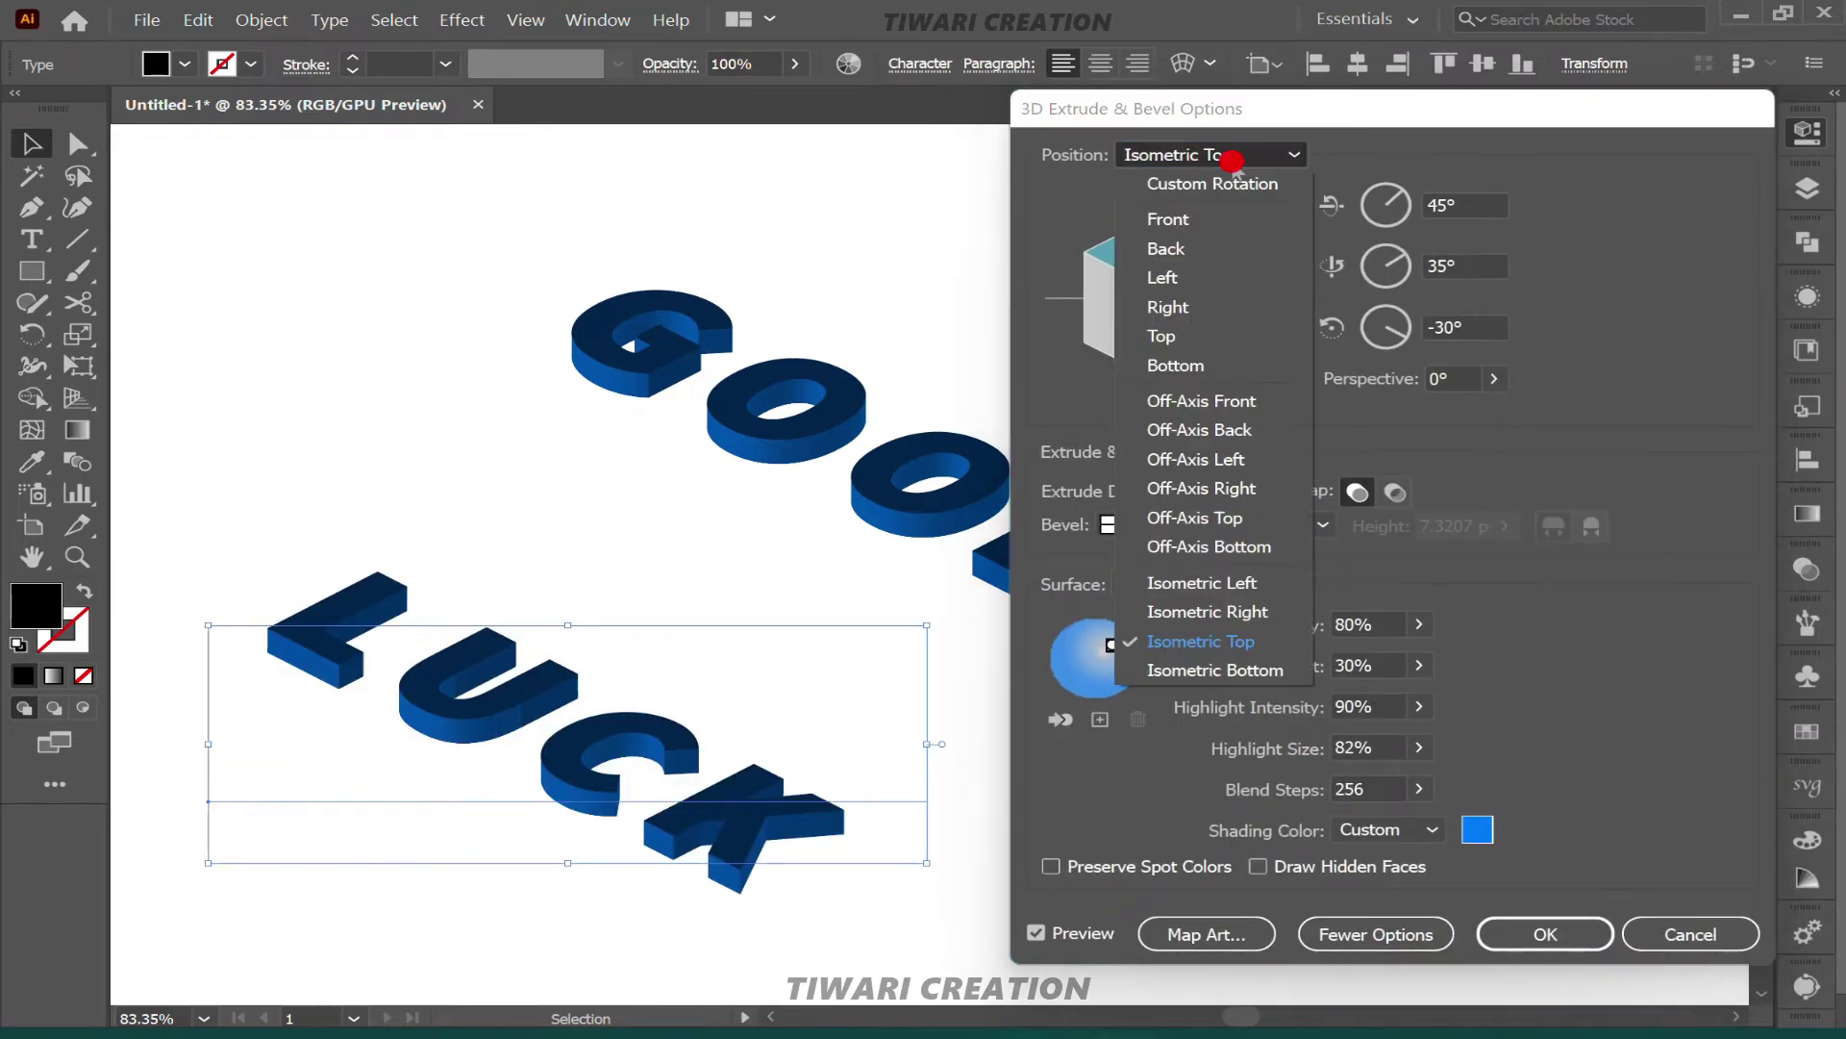
left_click(1227, 613)
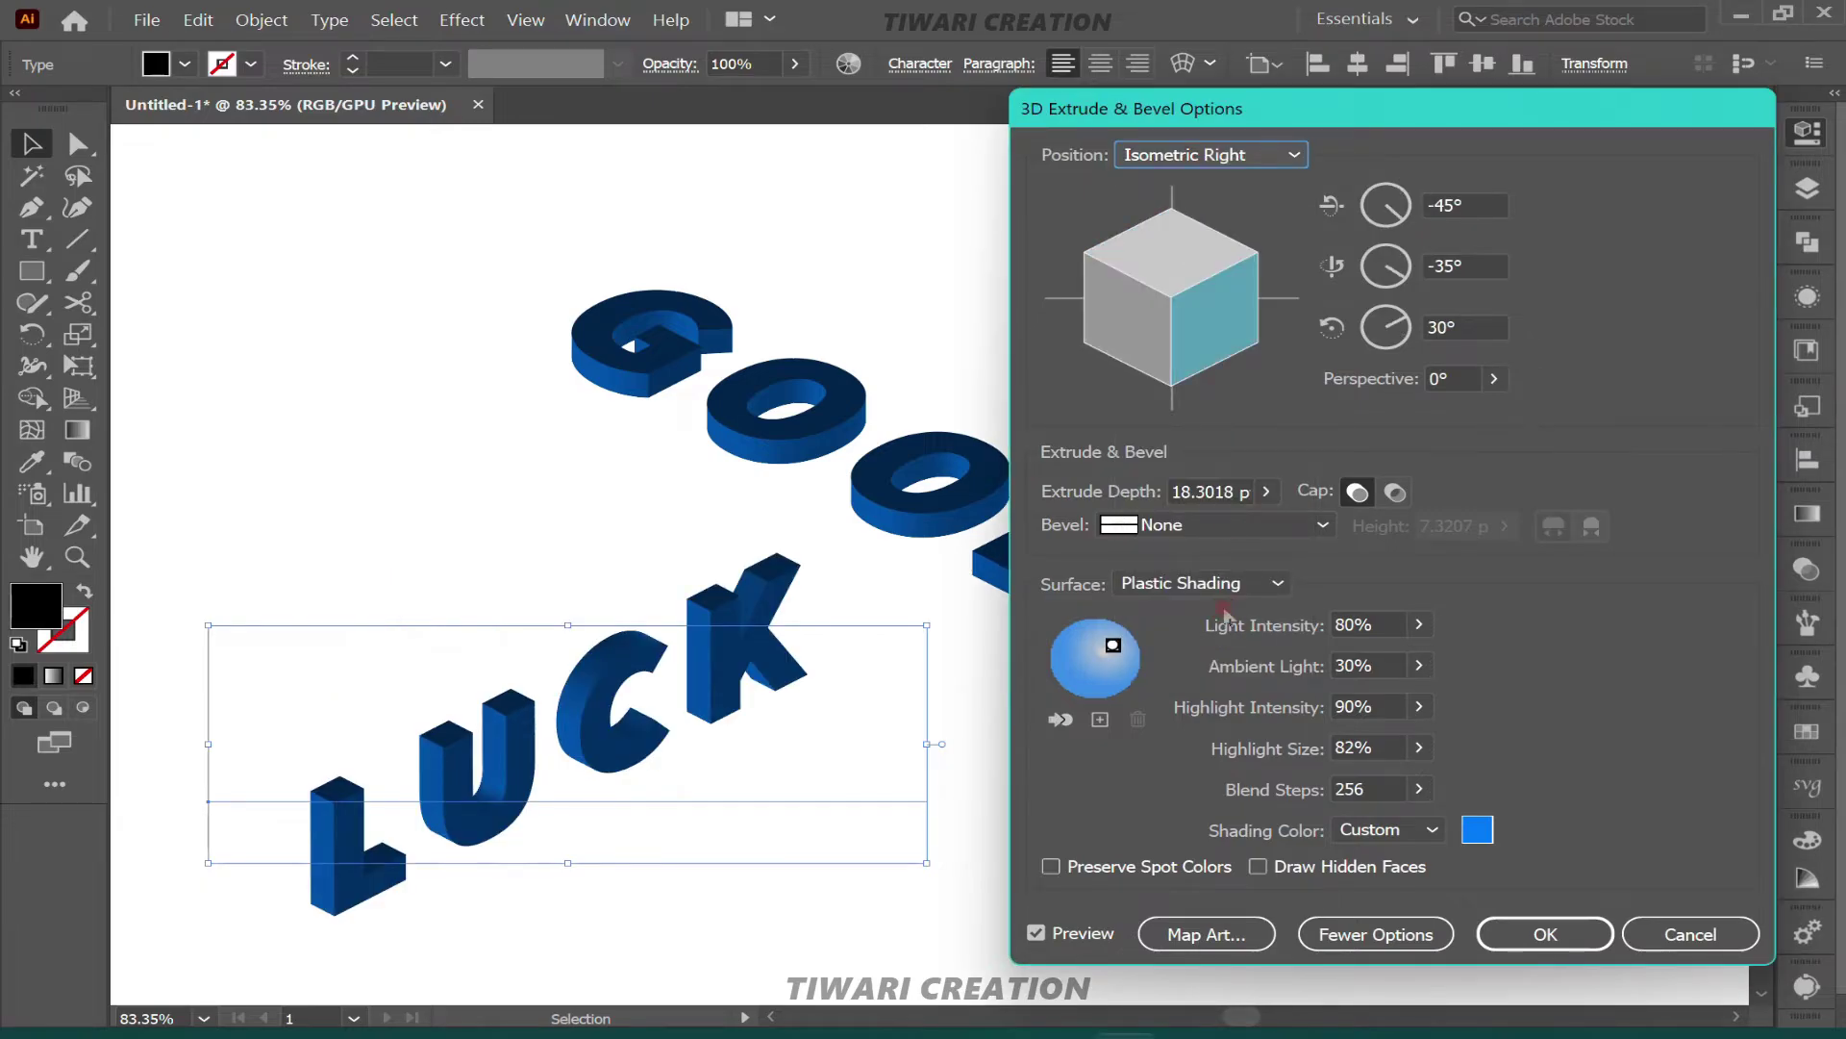
left_click(1243, 161)
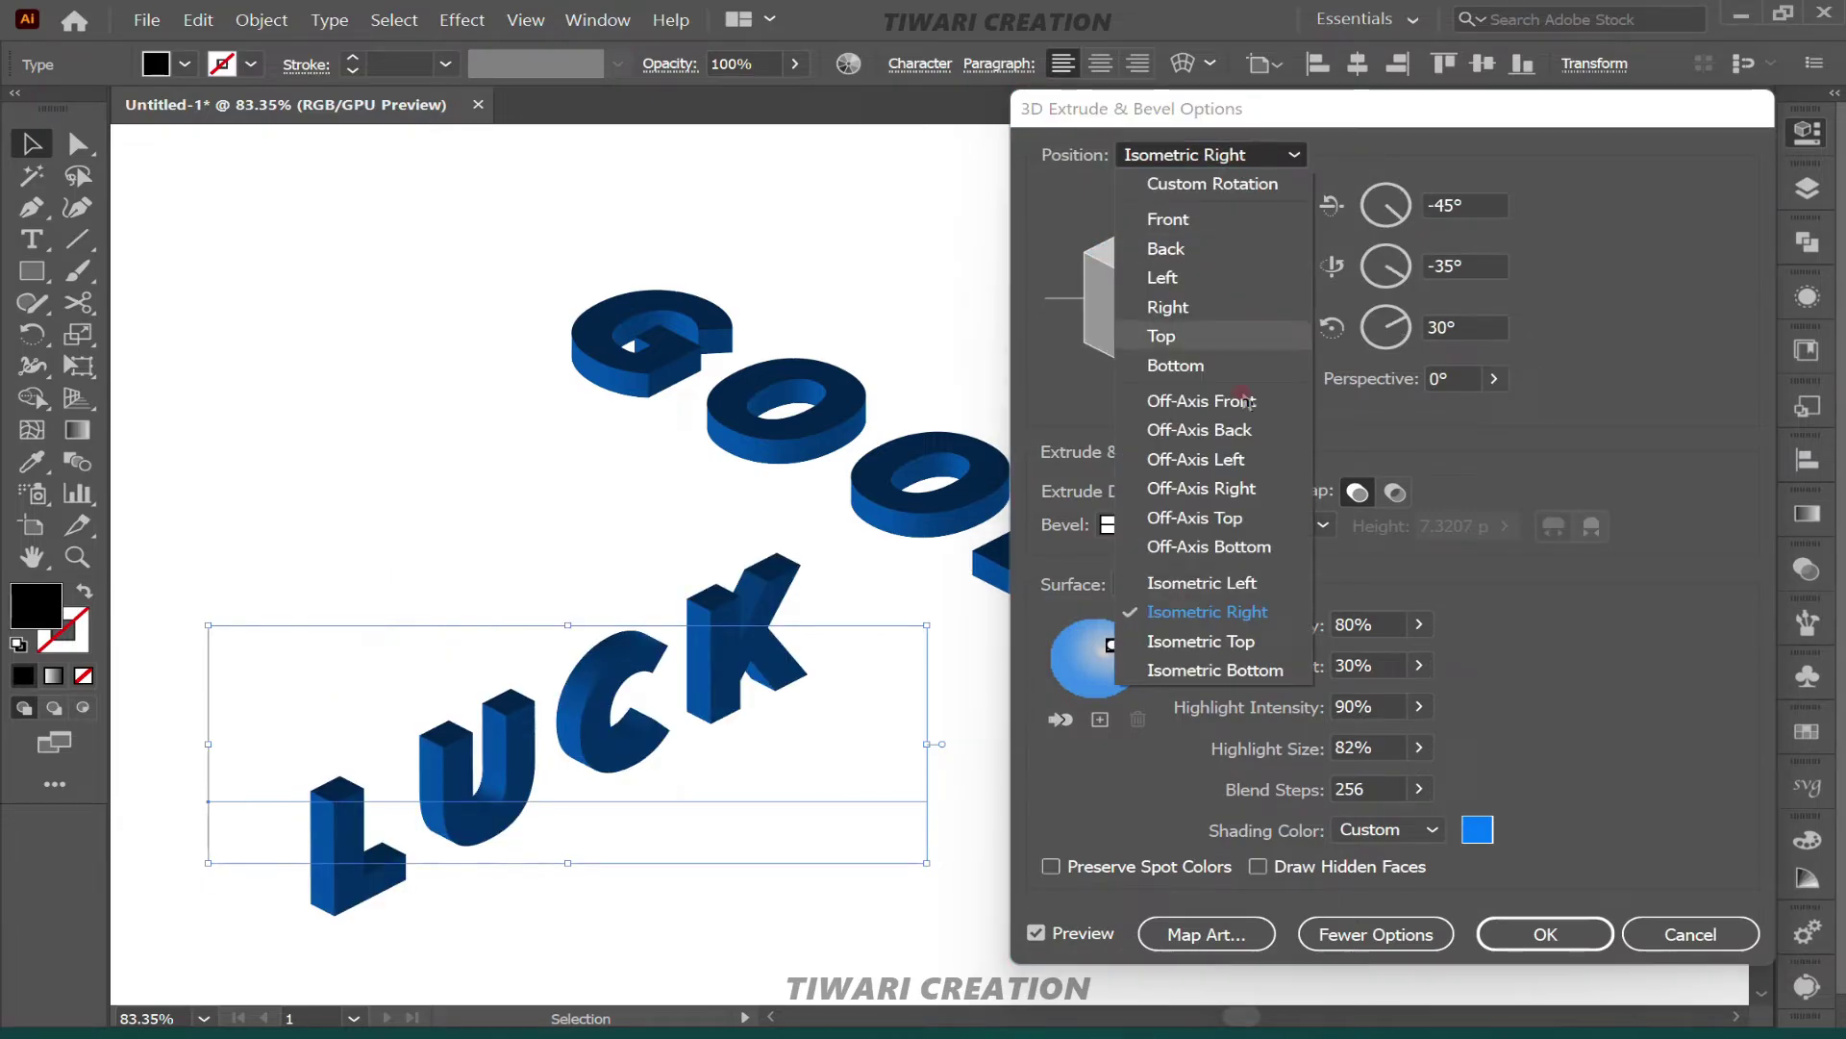
left_click(1227, 587)
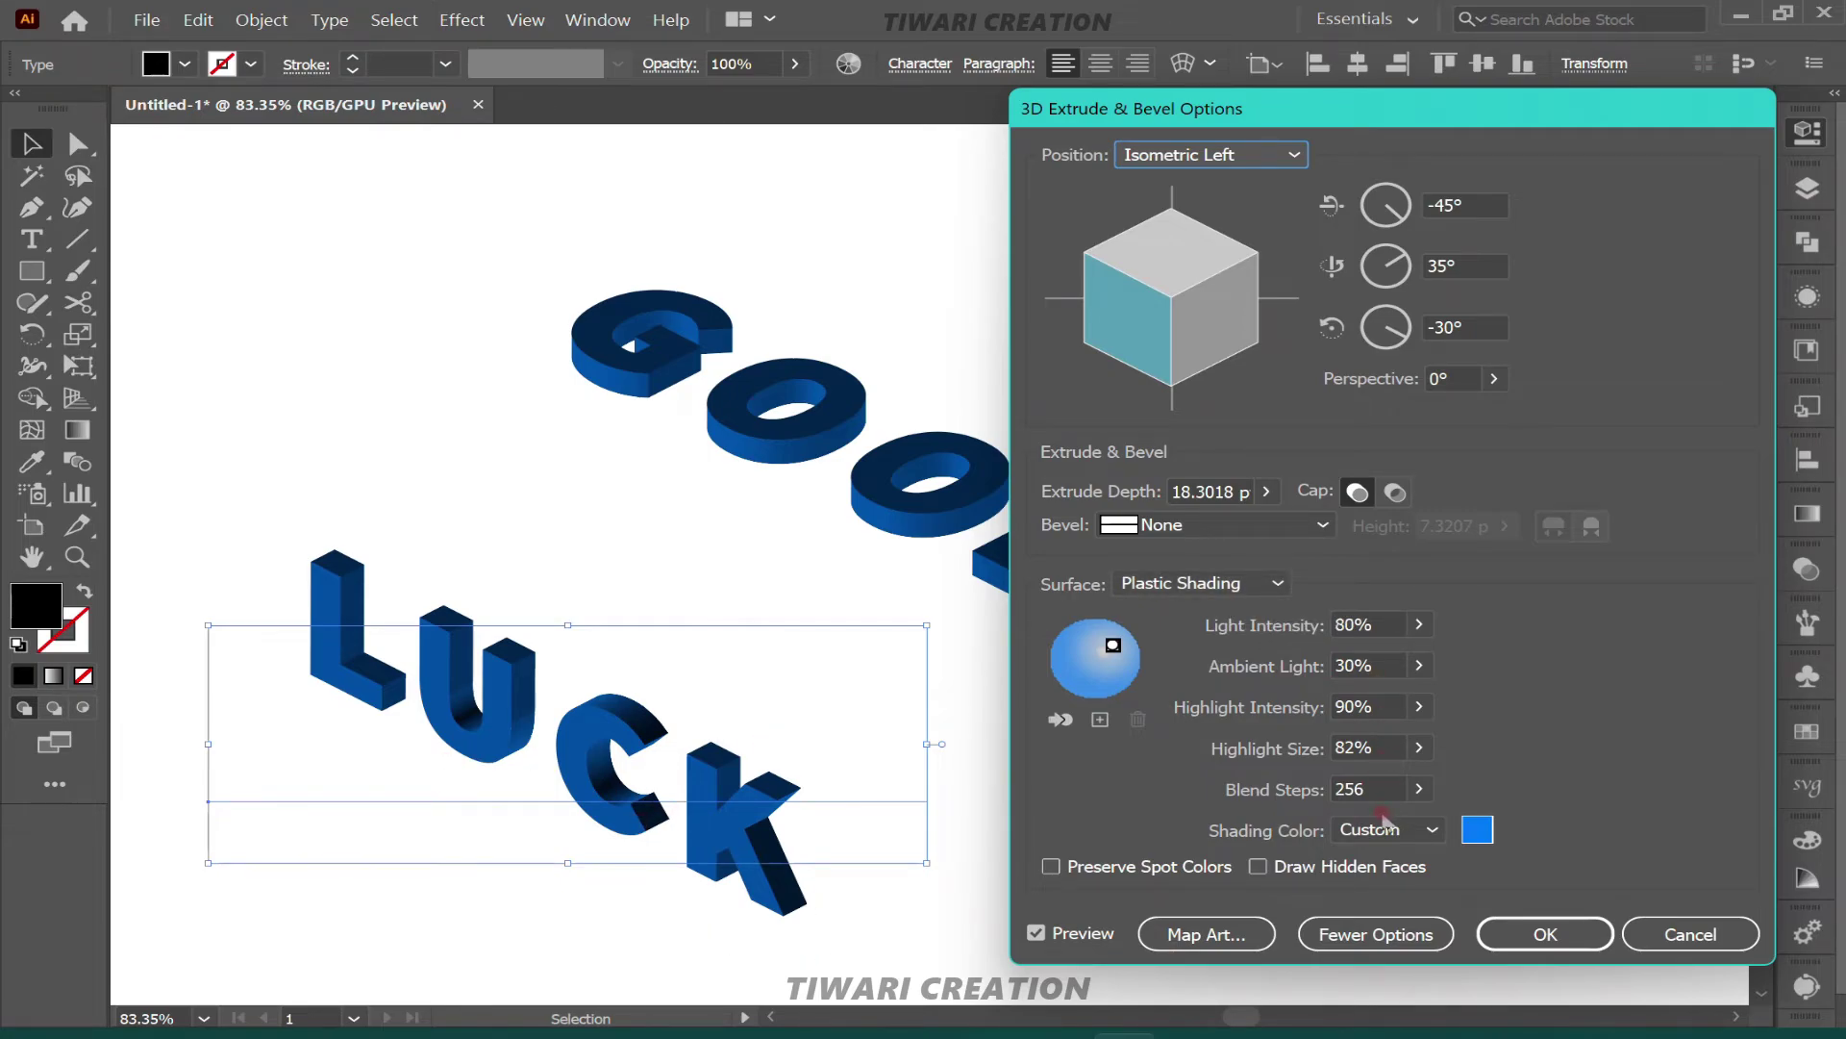
Change LUCK's shading colour to red and apply the 3D effect.
left_click(1478, 829)
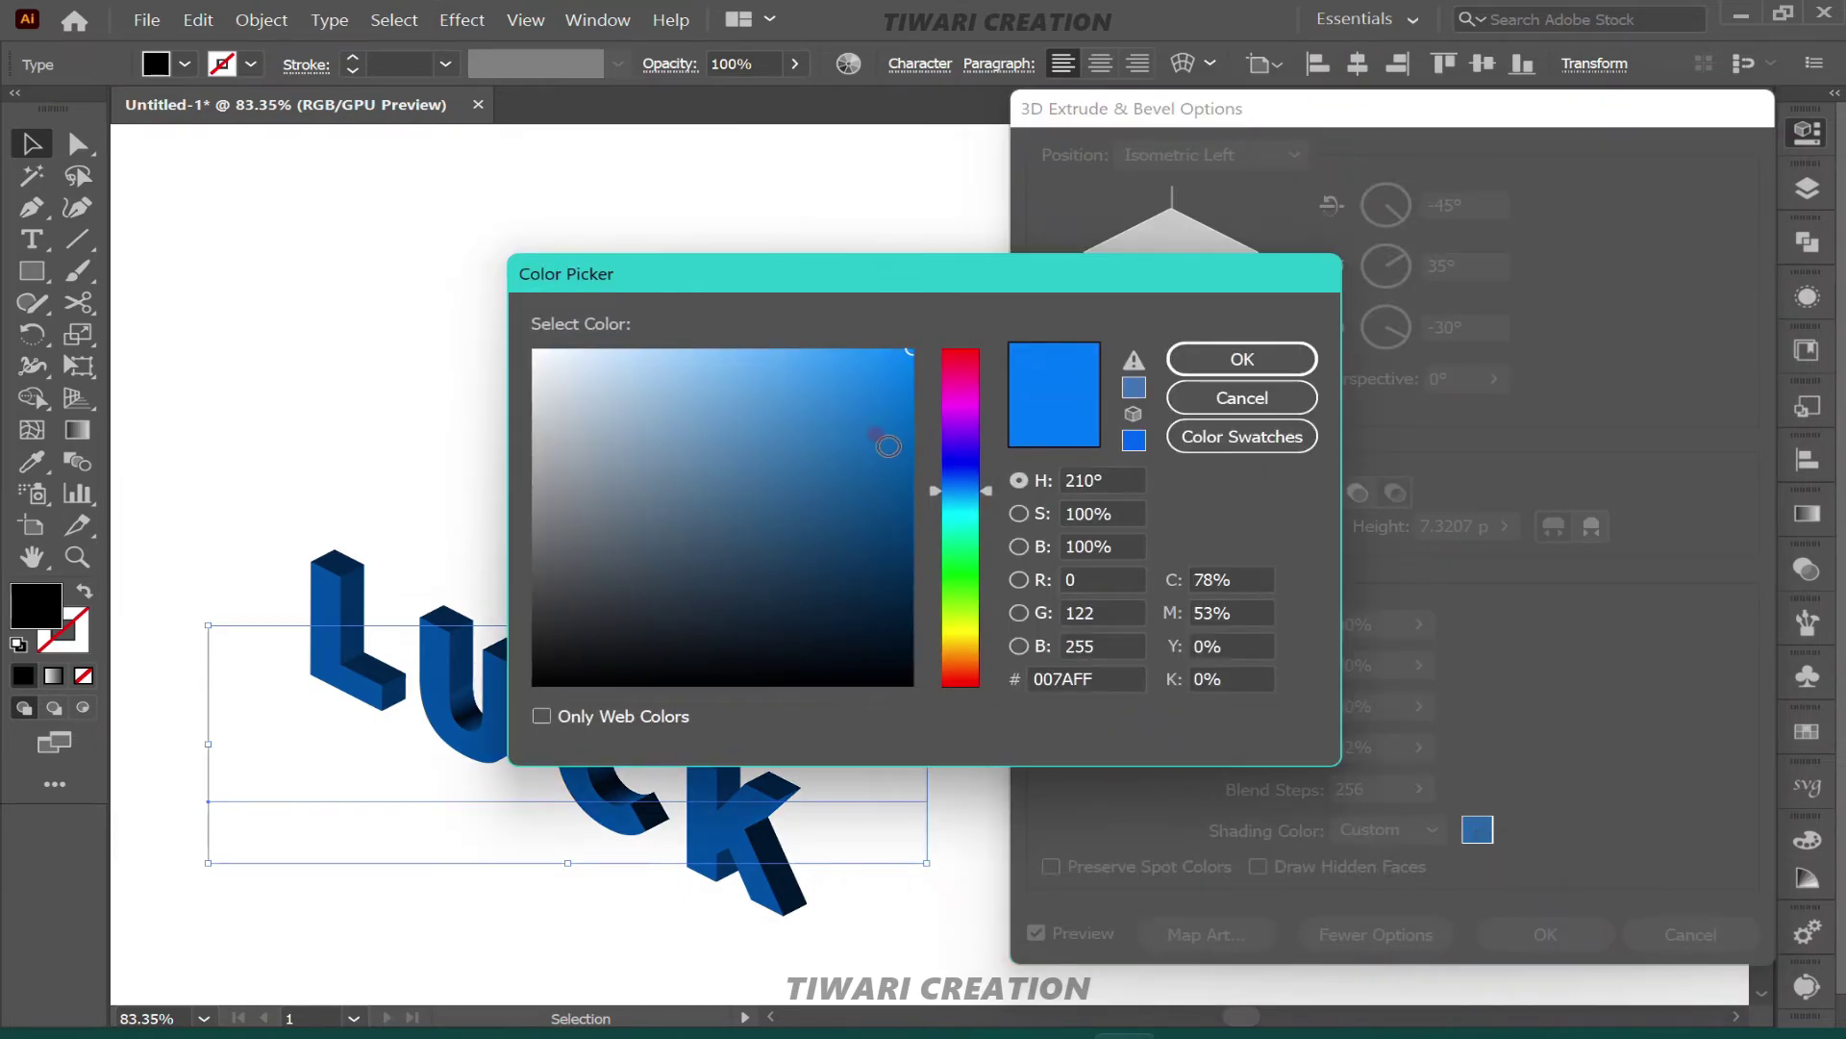
left_click_drag(959, 434, 957, 348)
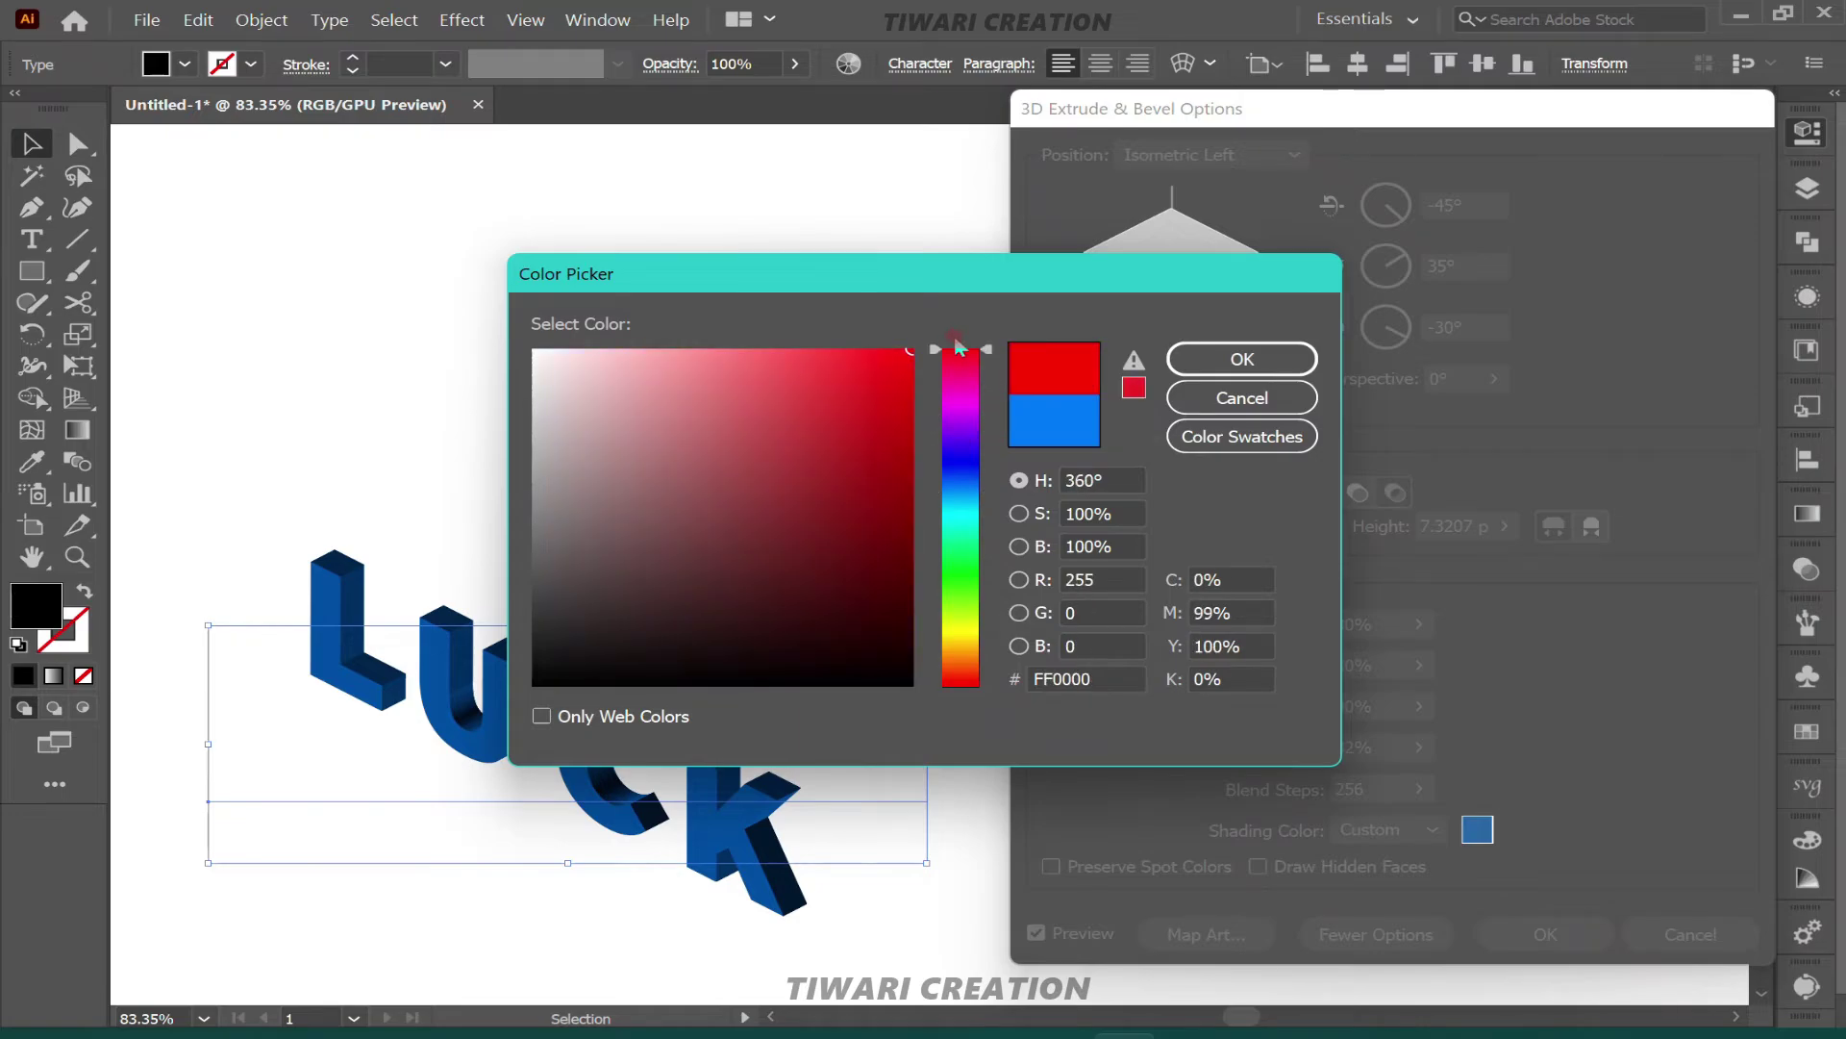
left_click(1236, 360)
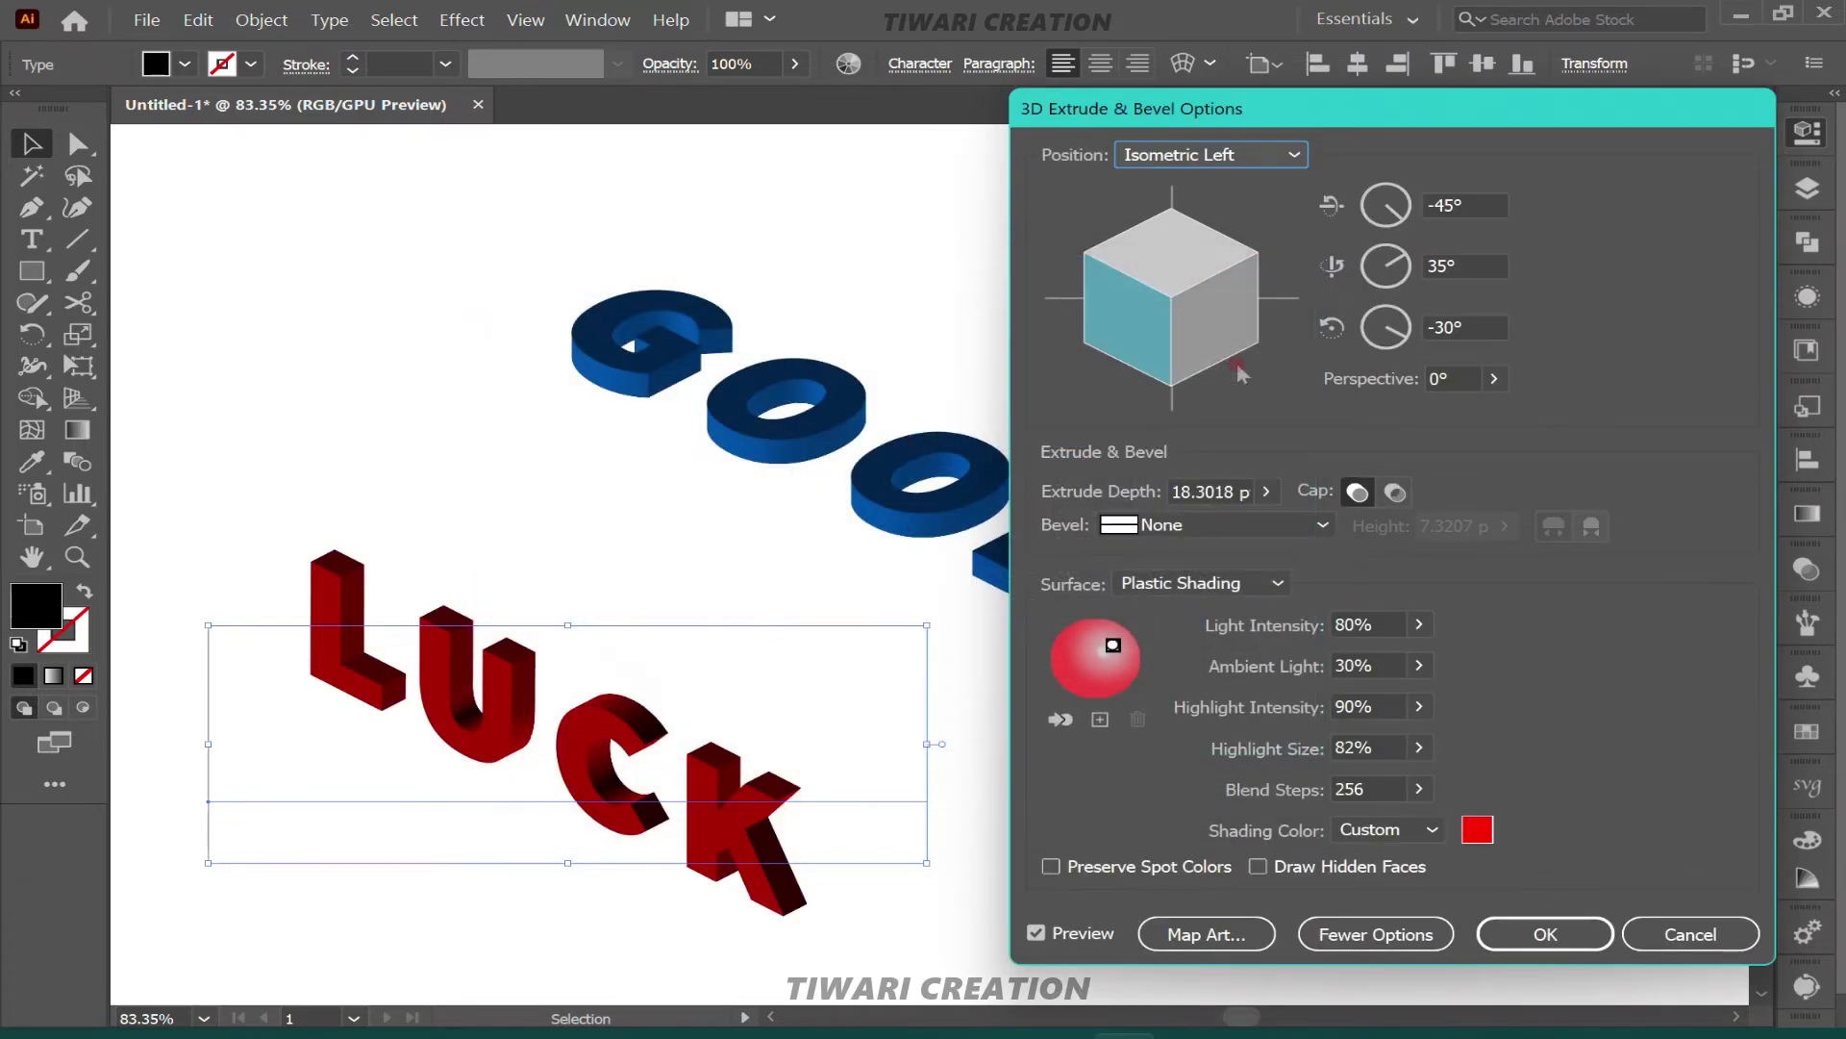
left_click(1562, 931)
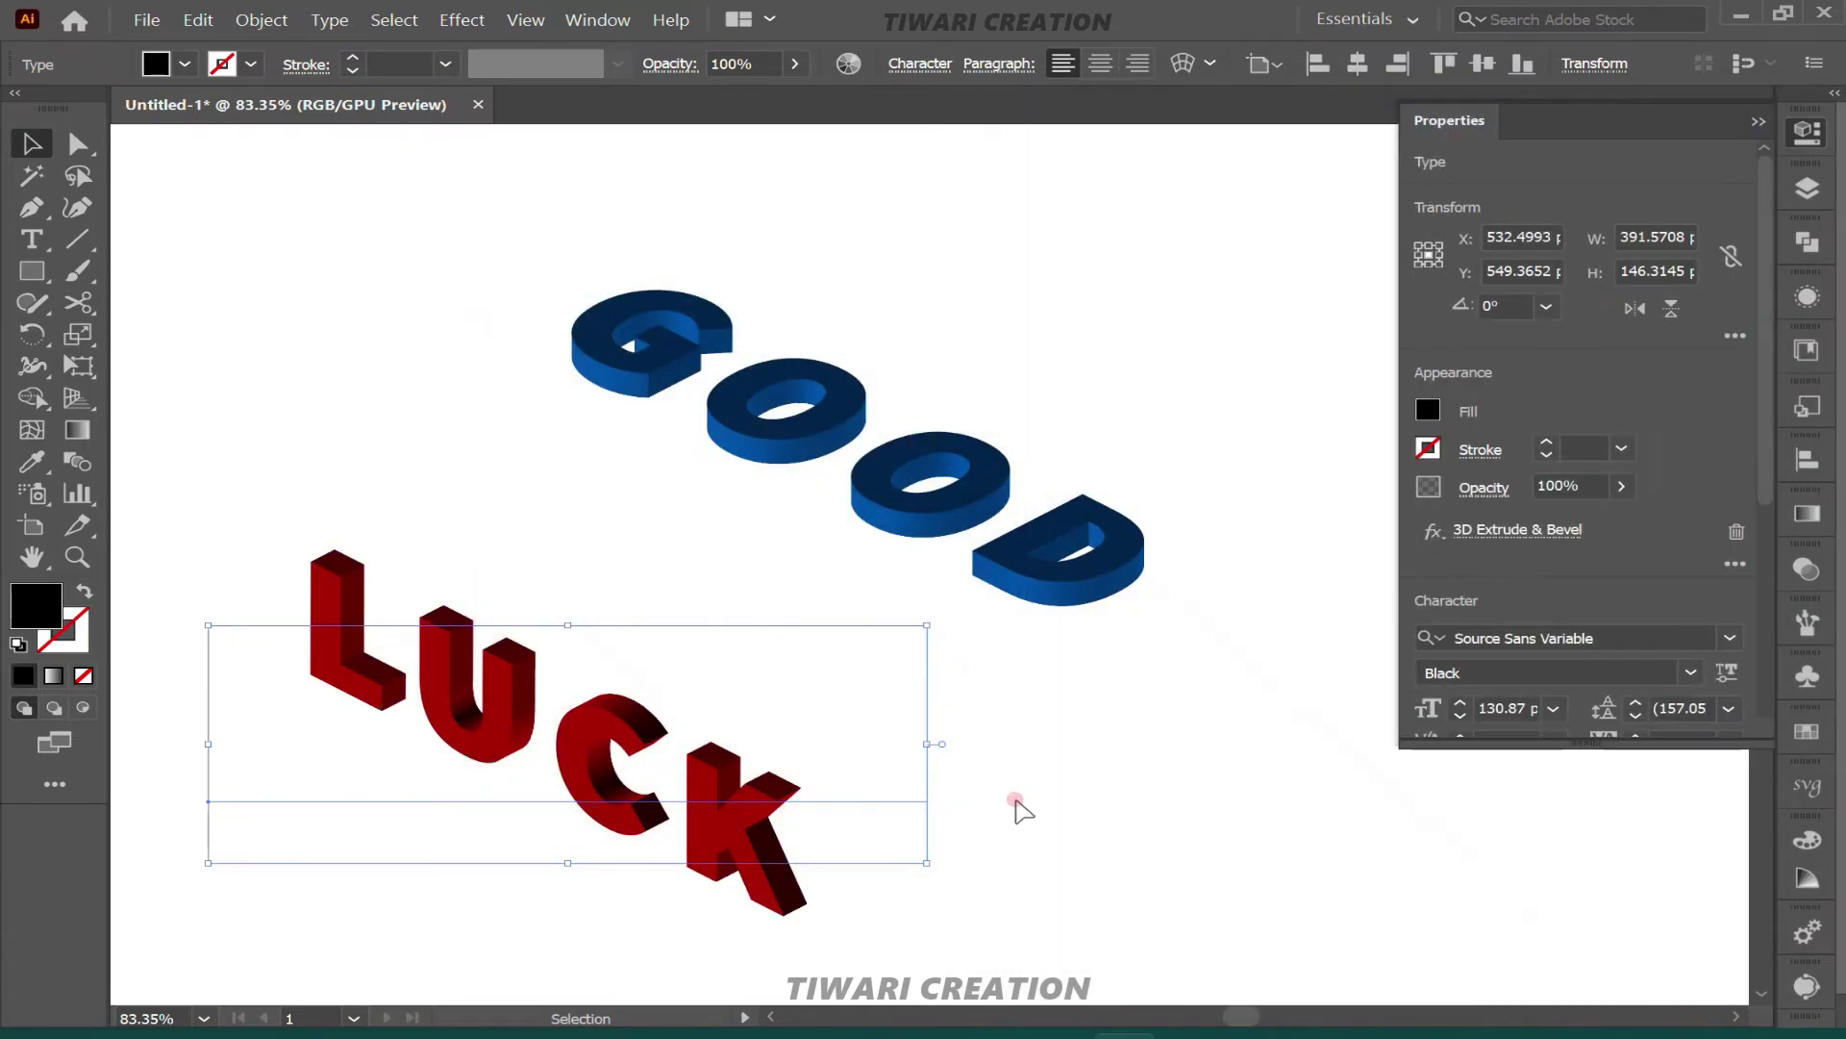
Shift-nudge LUCK right and up into GOOD, deselect, and collapse the Properties panel.
key("shift+Right")
key("shift+Right")
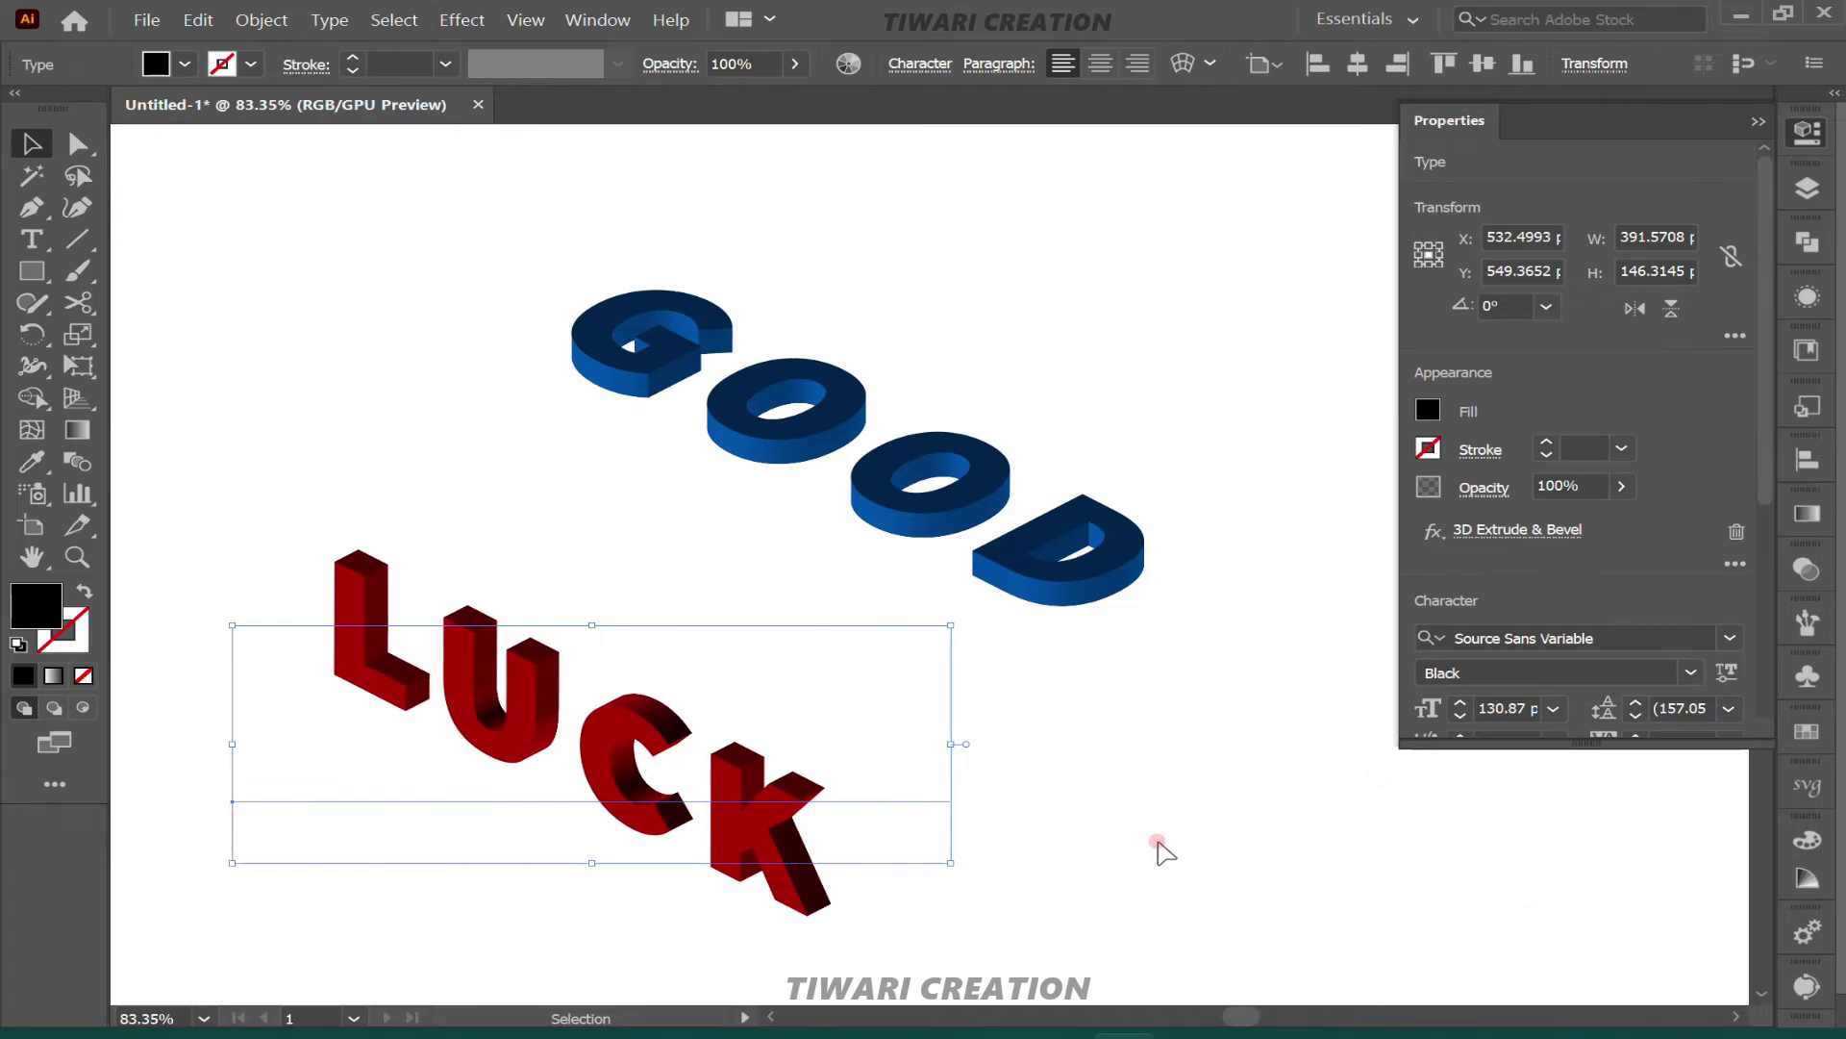
key("shift+Right")
key("shift+Right")
key("shift+Right")
key("shift+Right")
key("shift+Right")
key("shift+Up")
key("shift+Up")
key("shift+Up")
key("shift+Up")
key("shift+Up")
key("shift+Up")
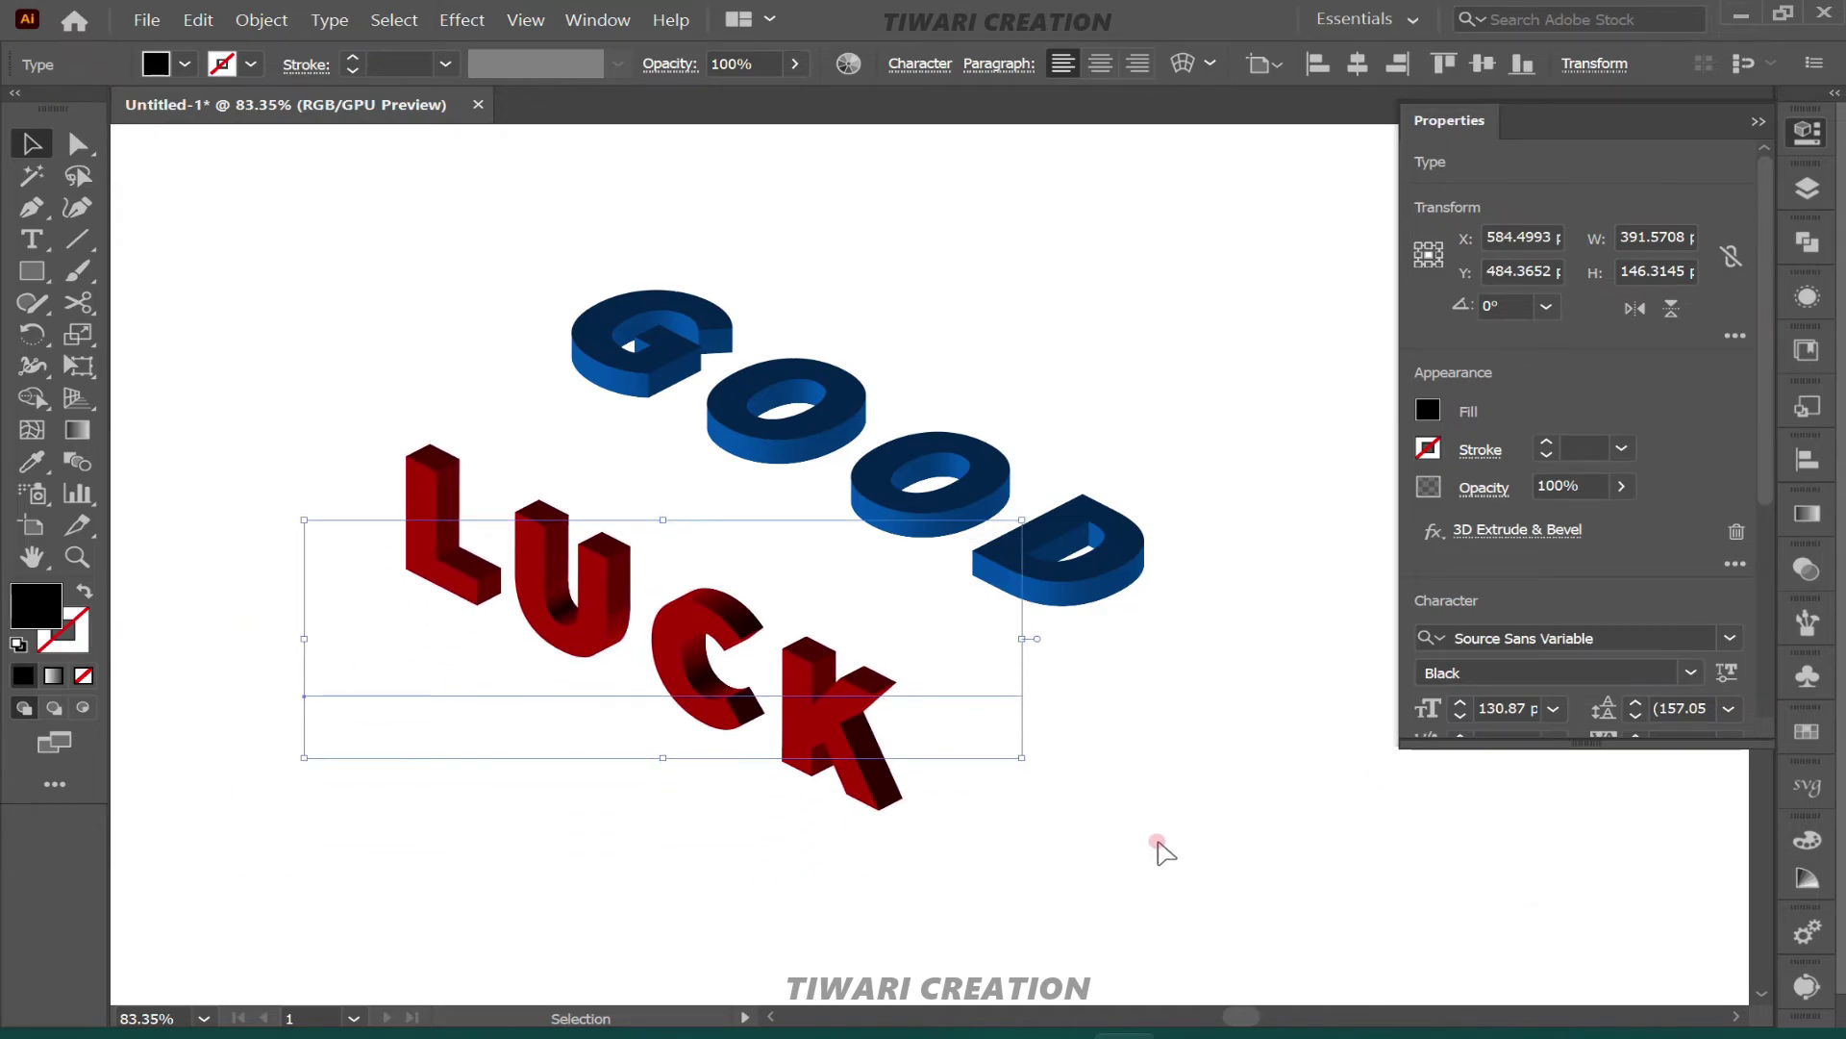
key("shift+Right")
key("shift+Right")
key("shift+Right")
key("shift+Up")
key("shift+Up")
key("shift+Up")
key("shift+Right")
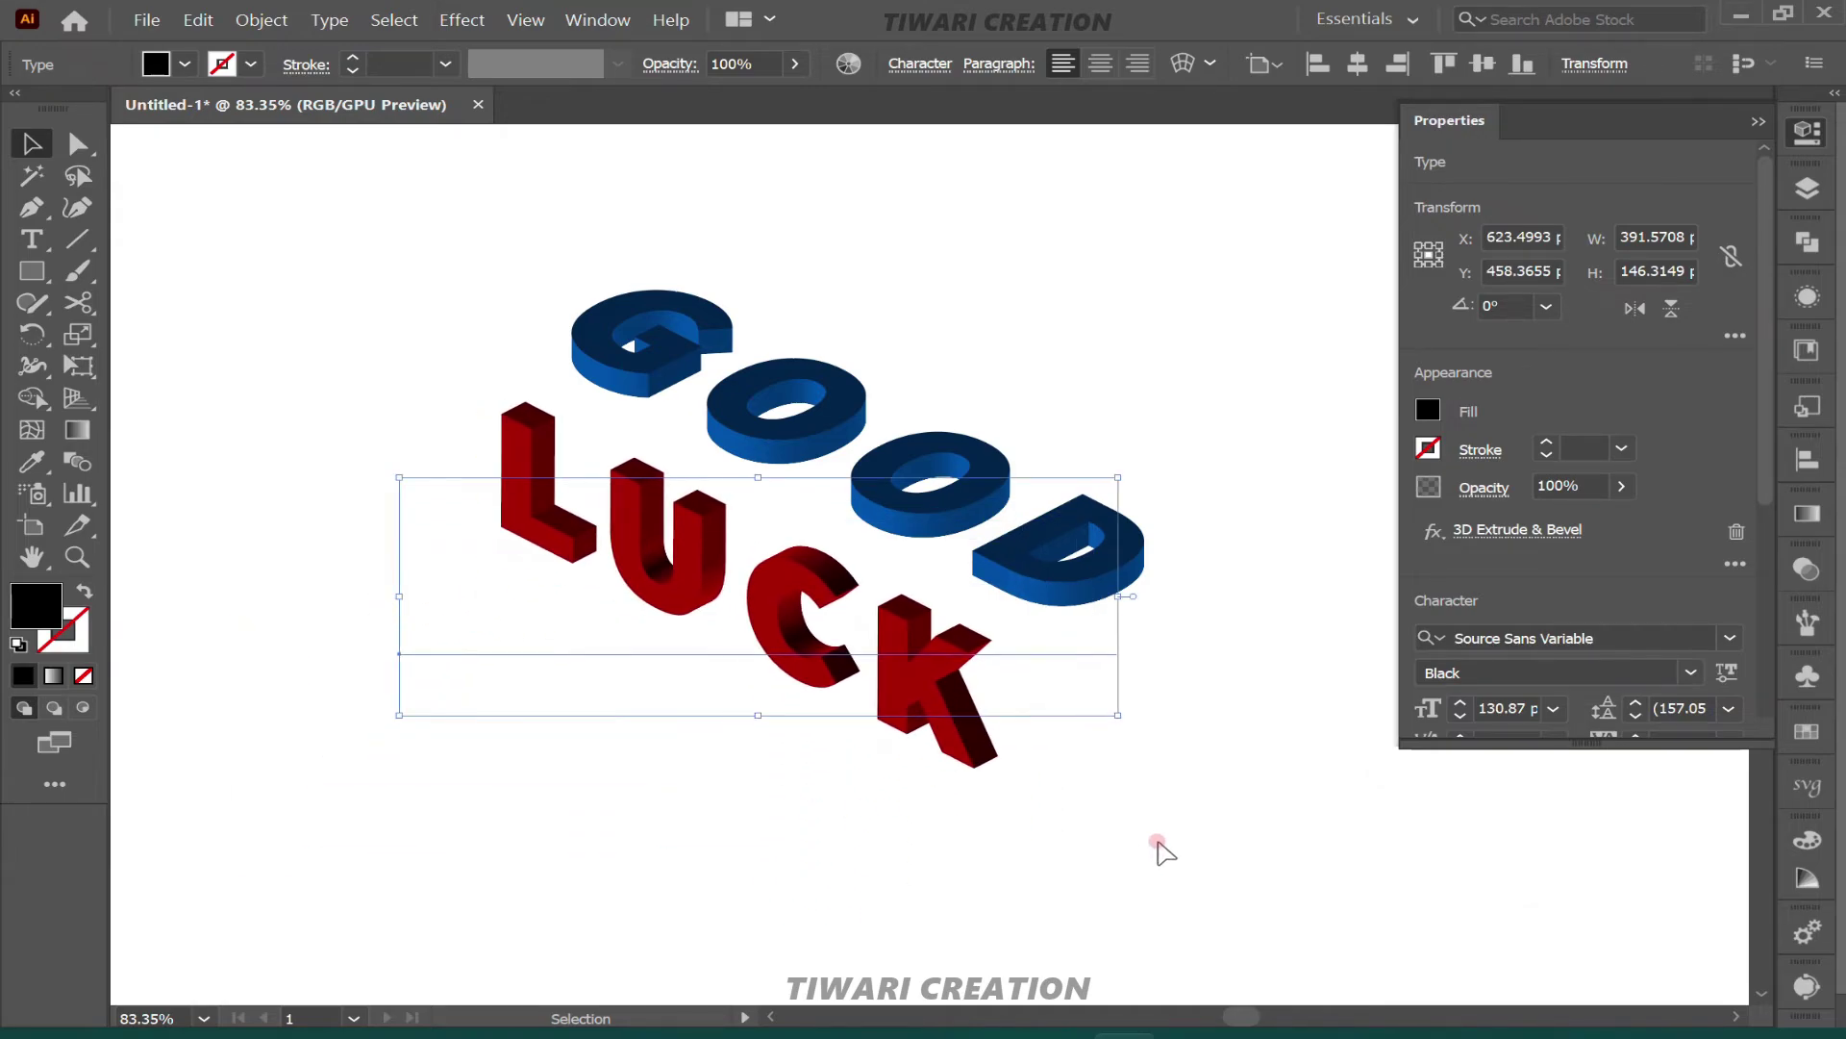
key("shift+Right")
key("shift+Right")
key("shift+Up")
key("shift+Up")
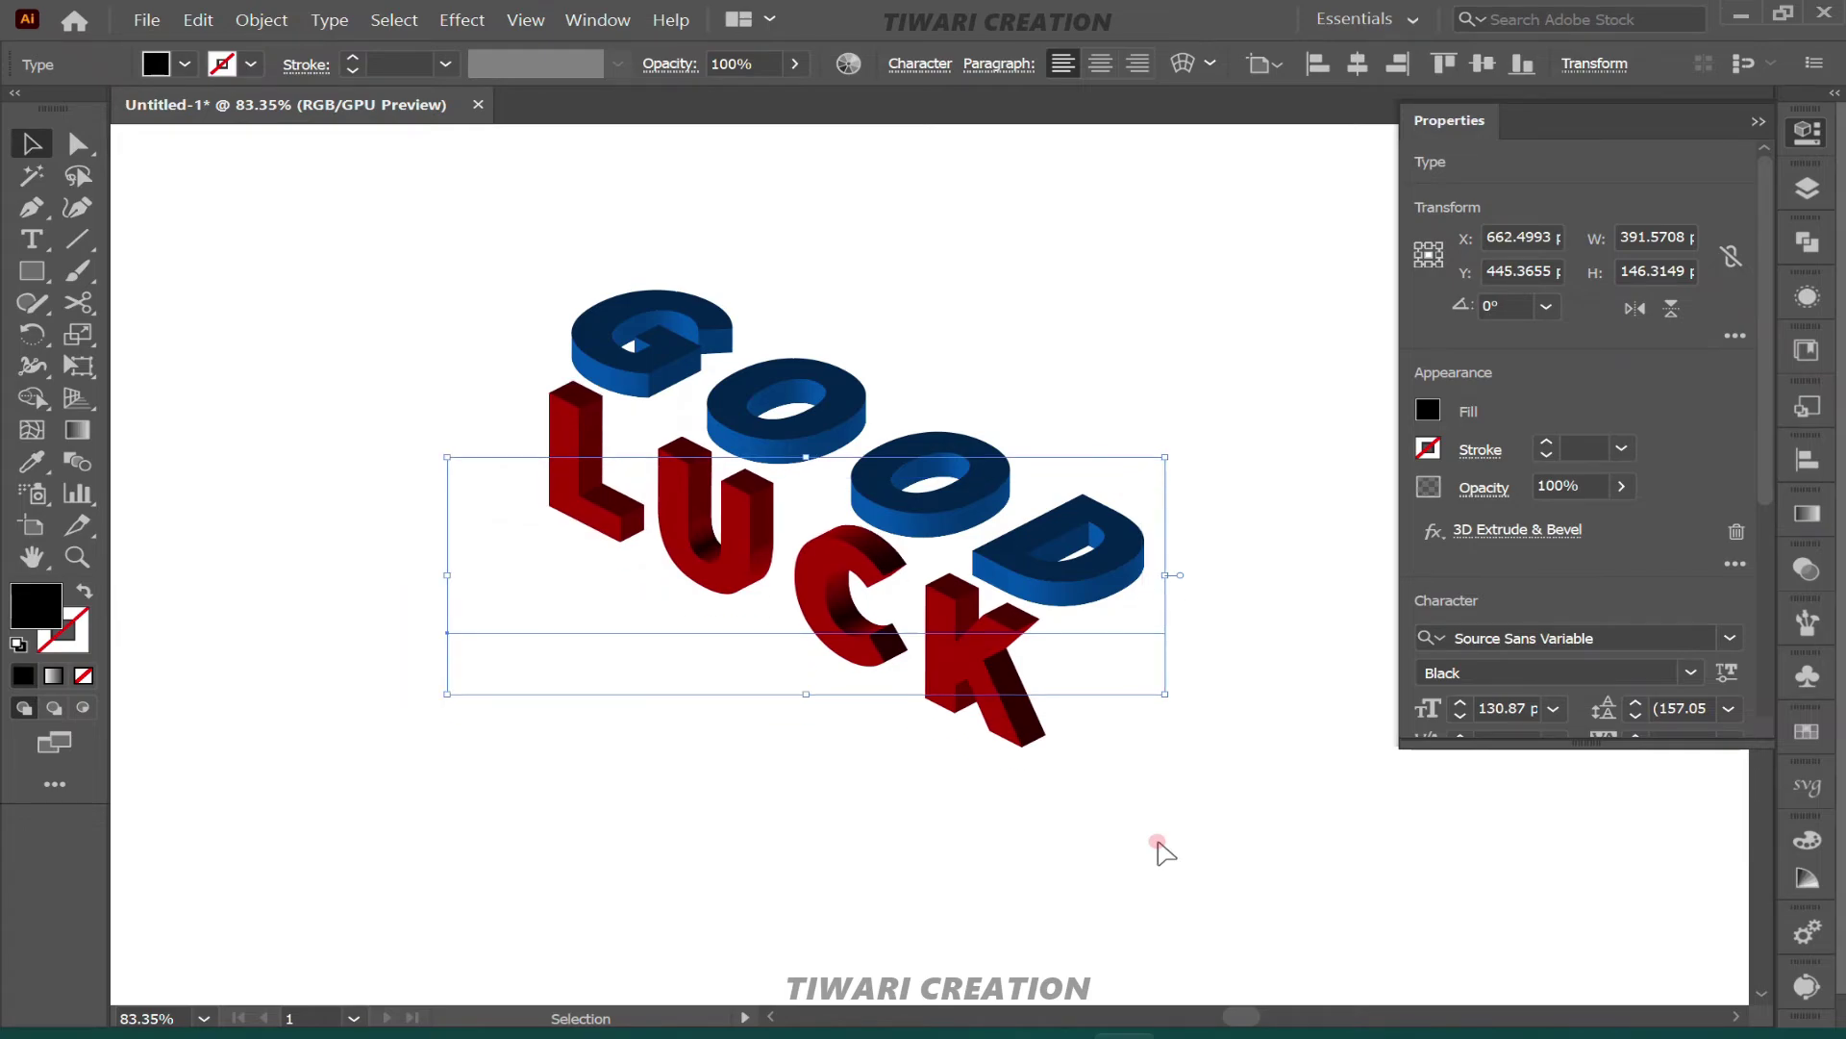
left_click(1434, 825)
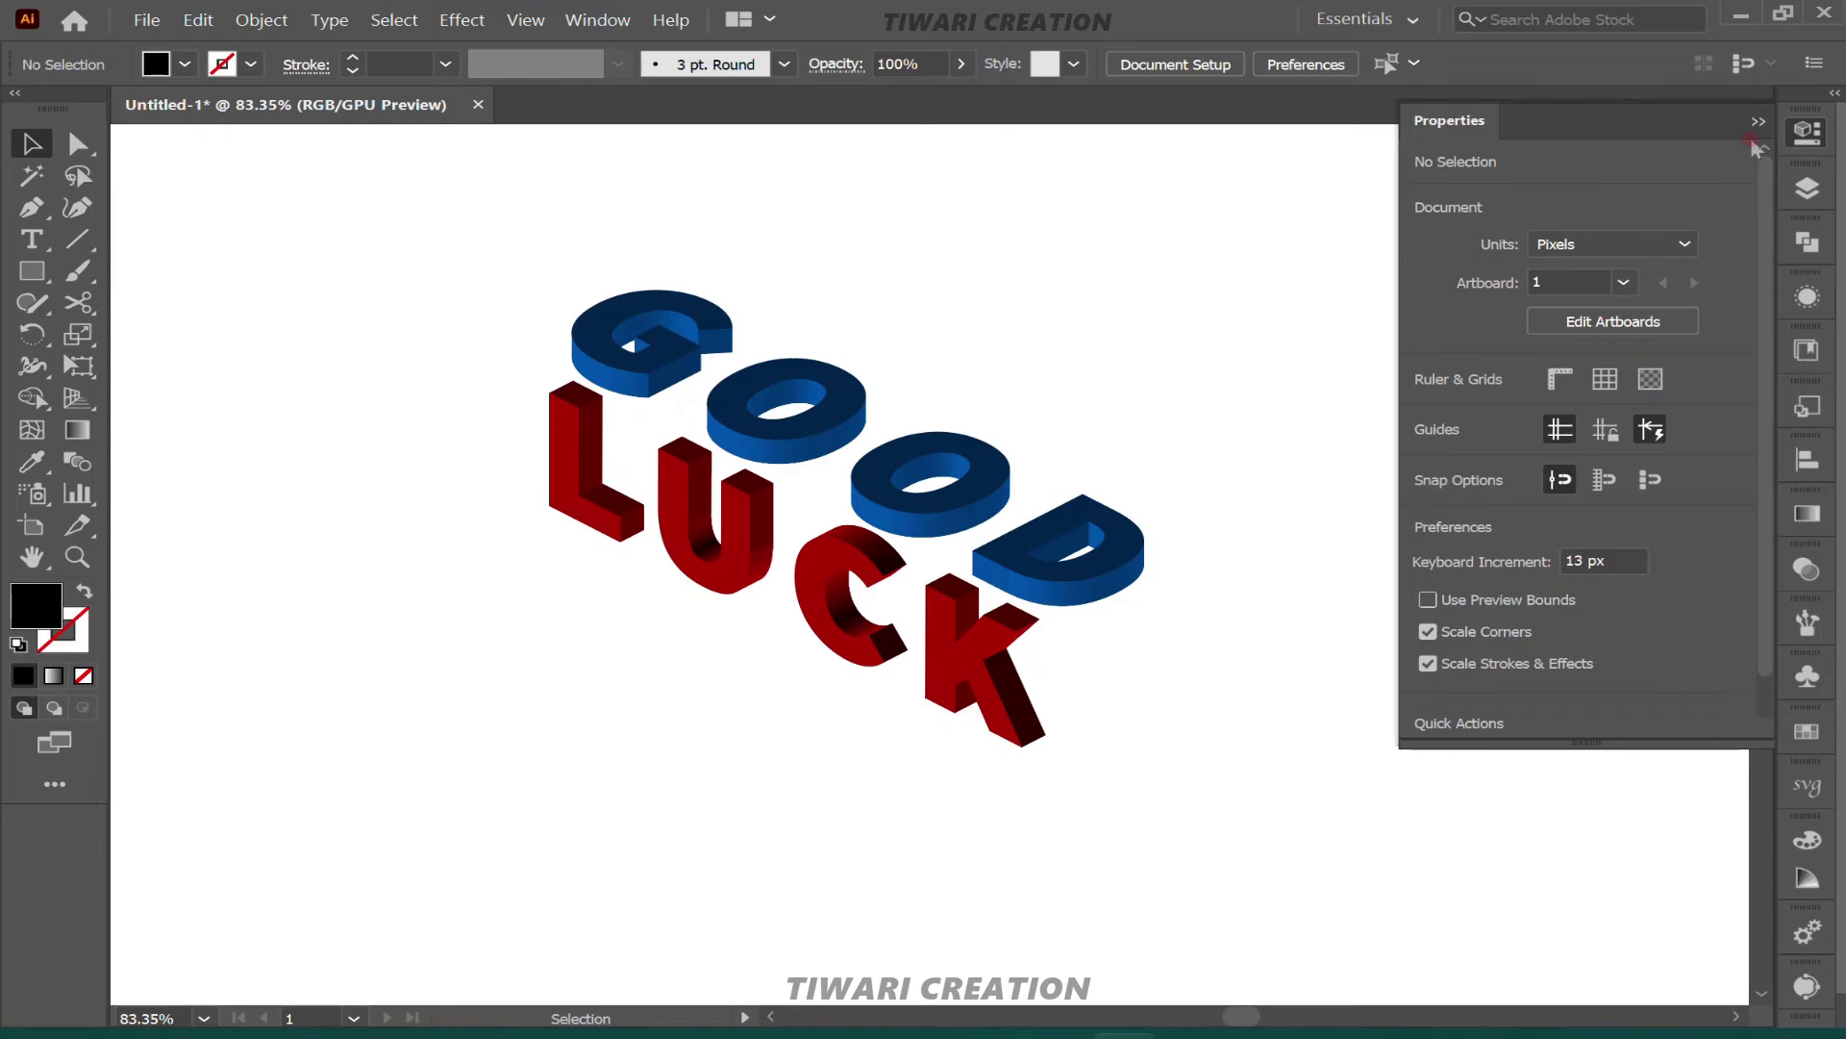
left_click(1807, 132)
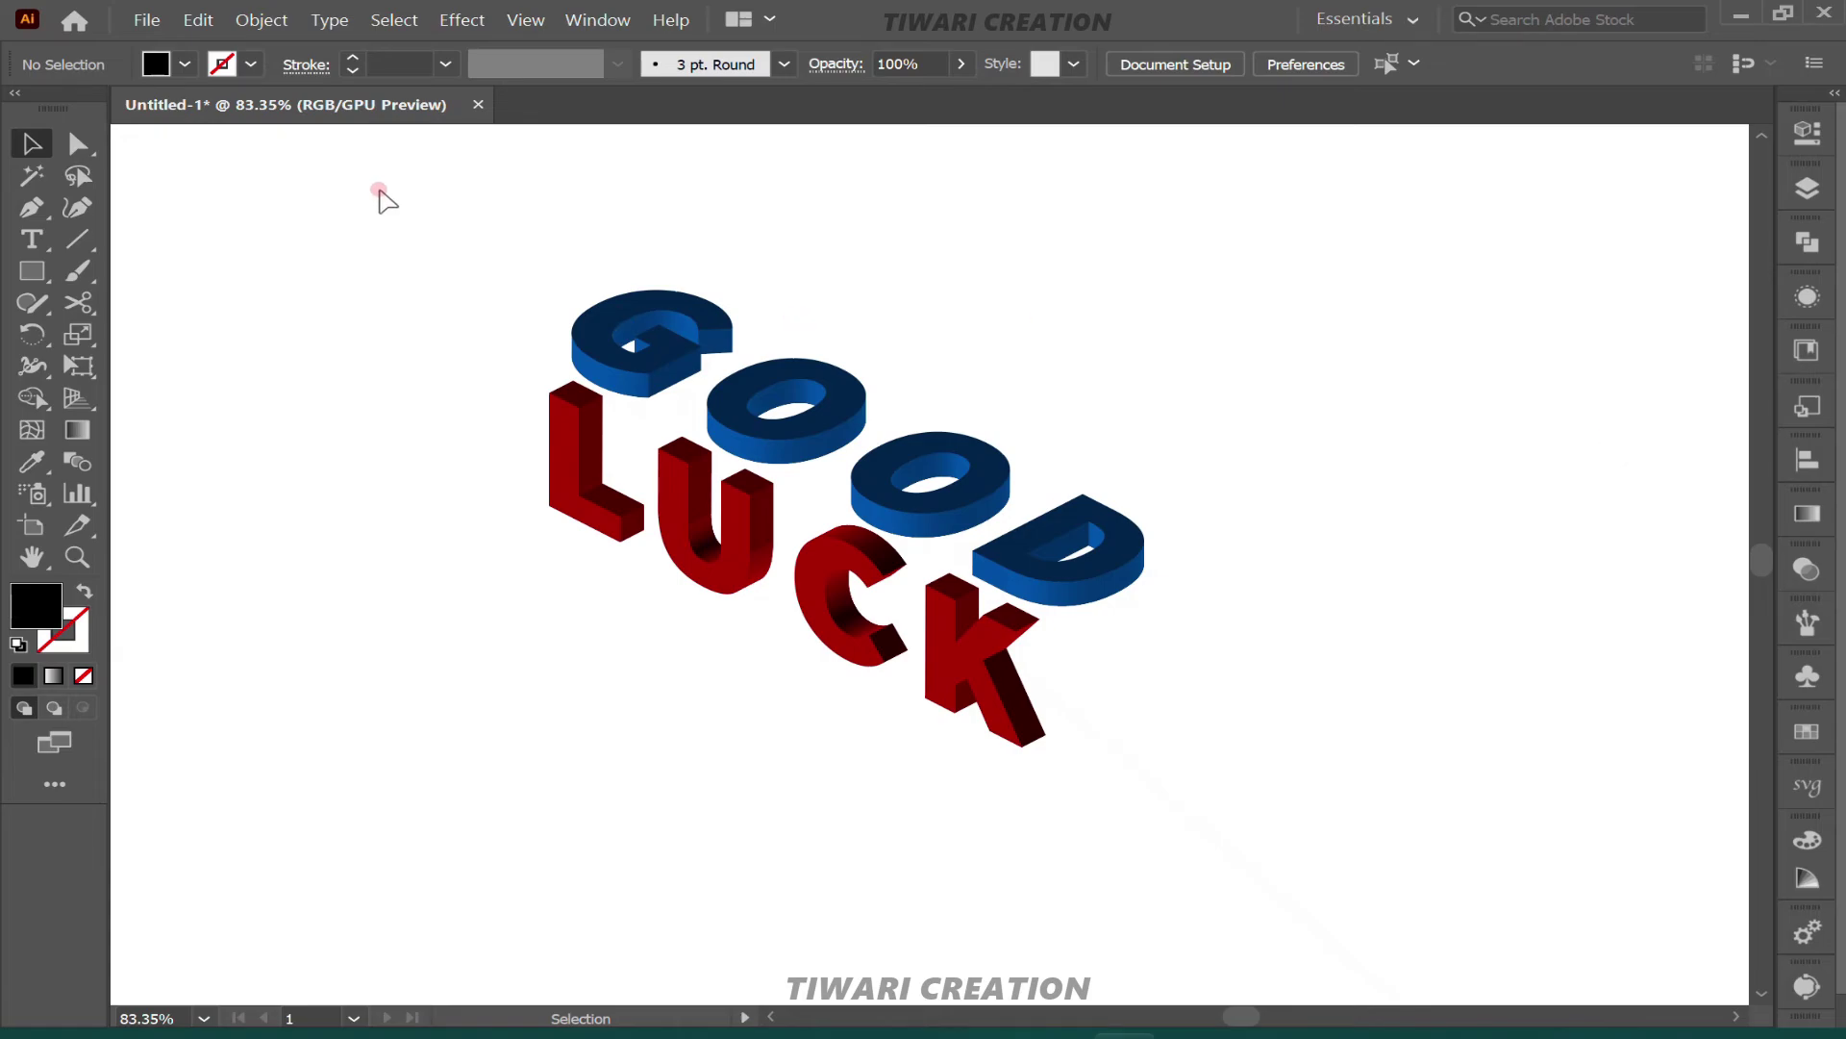
Select both GOOD and LUCK words and scale them up proportionally from a corner.
left_click_drag(380, 193, 1394, 889)
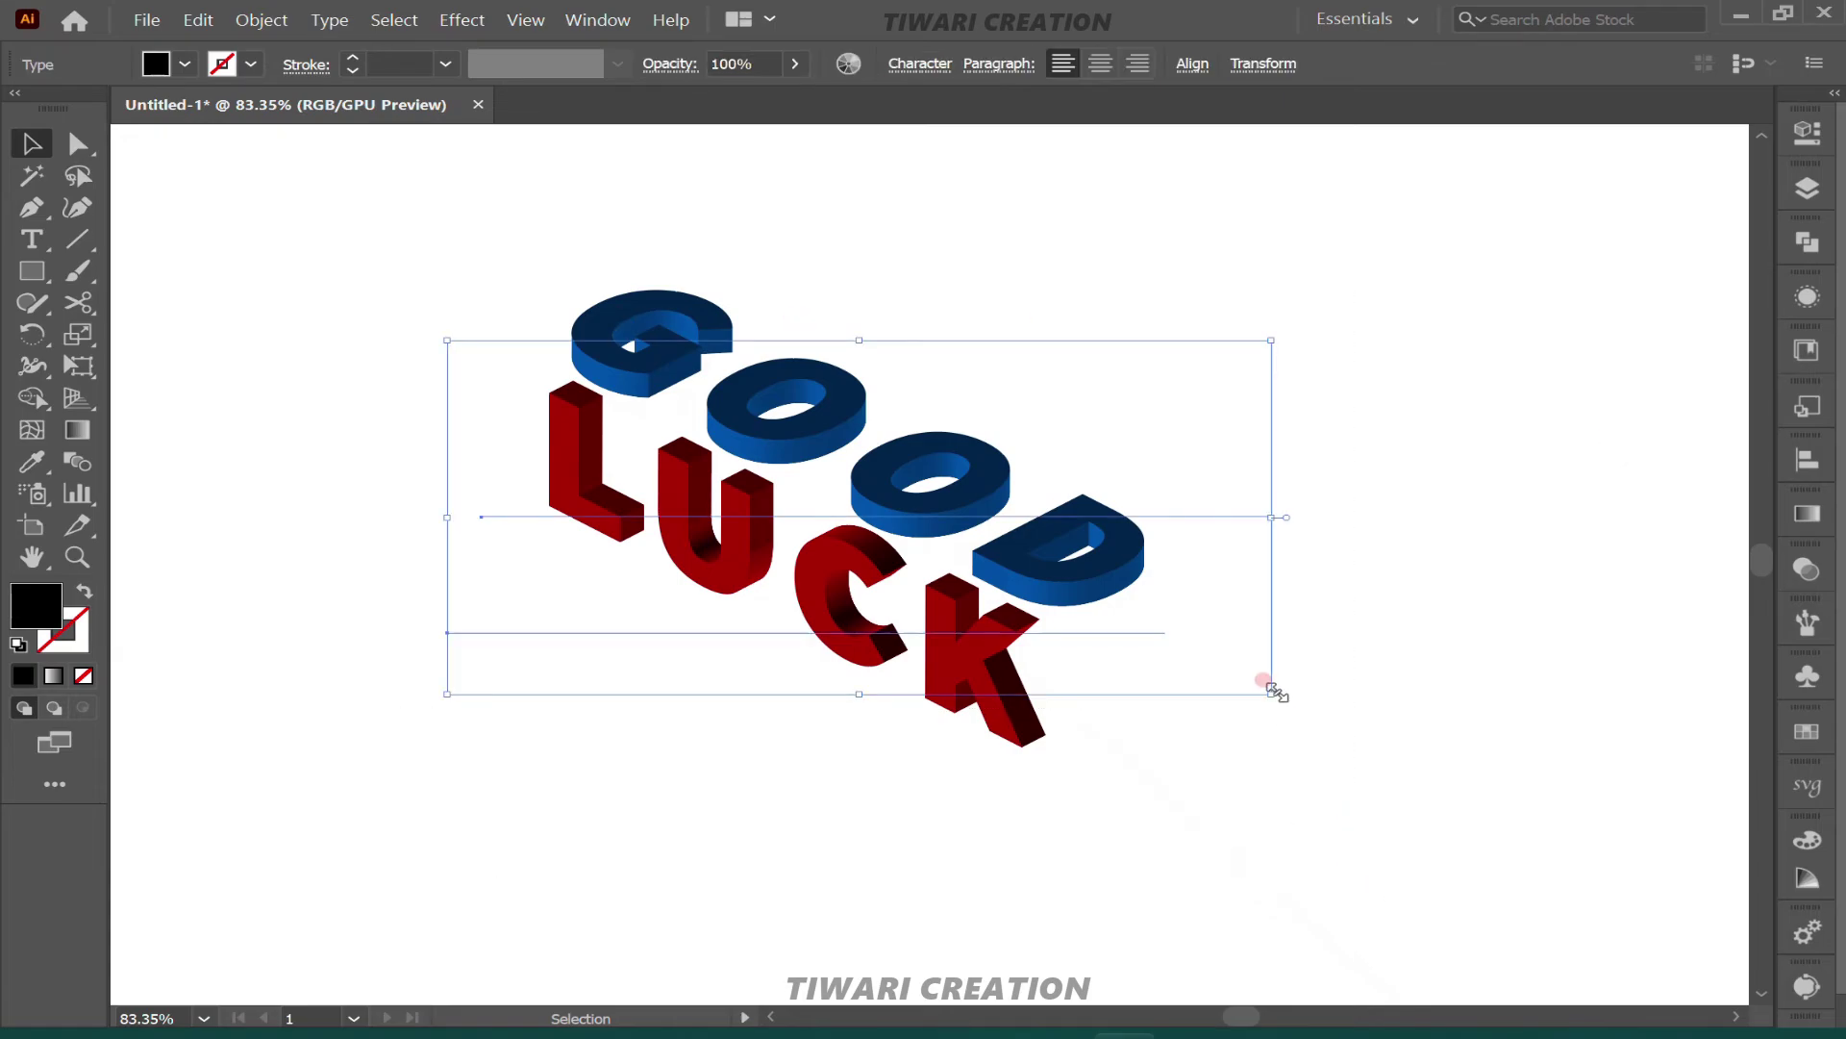
left_click_drag(1271, 689, 1454, 803)
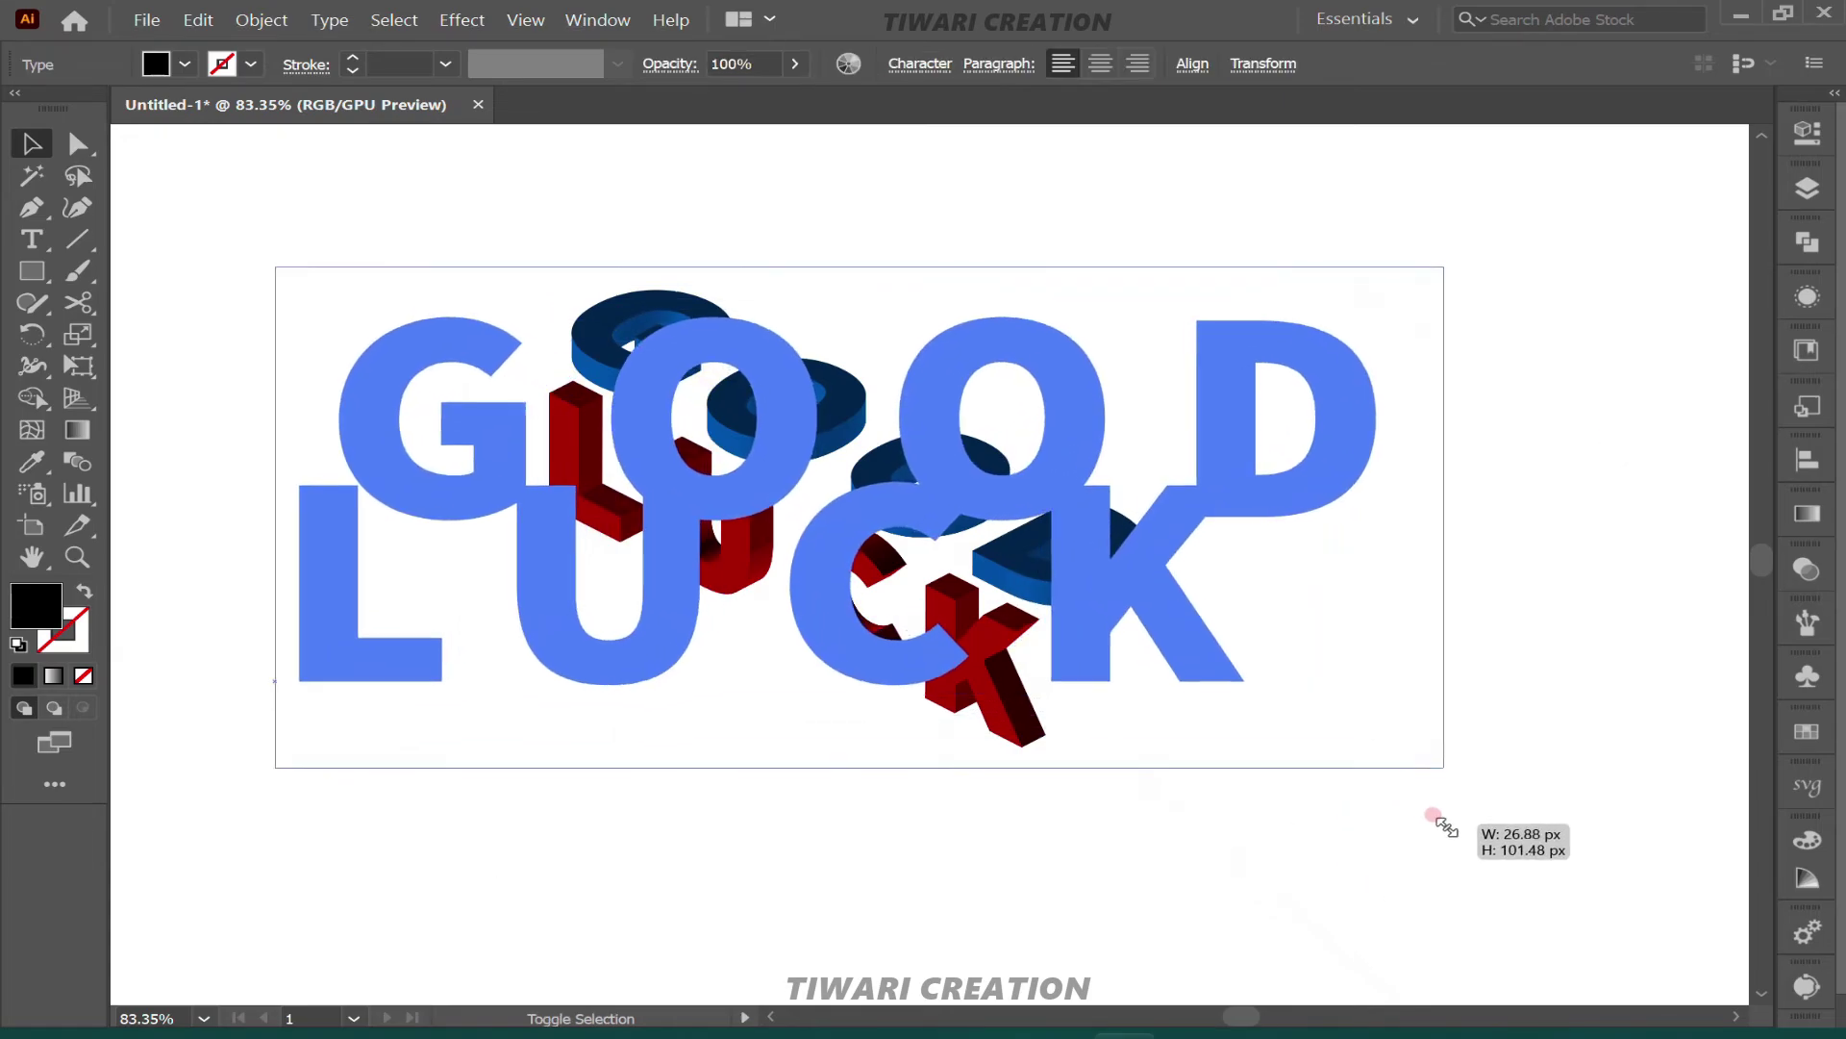
left_click(1598, 760)
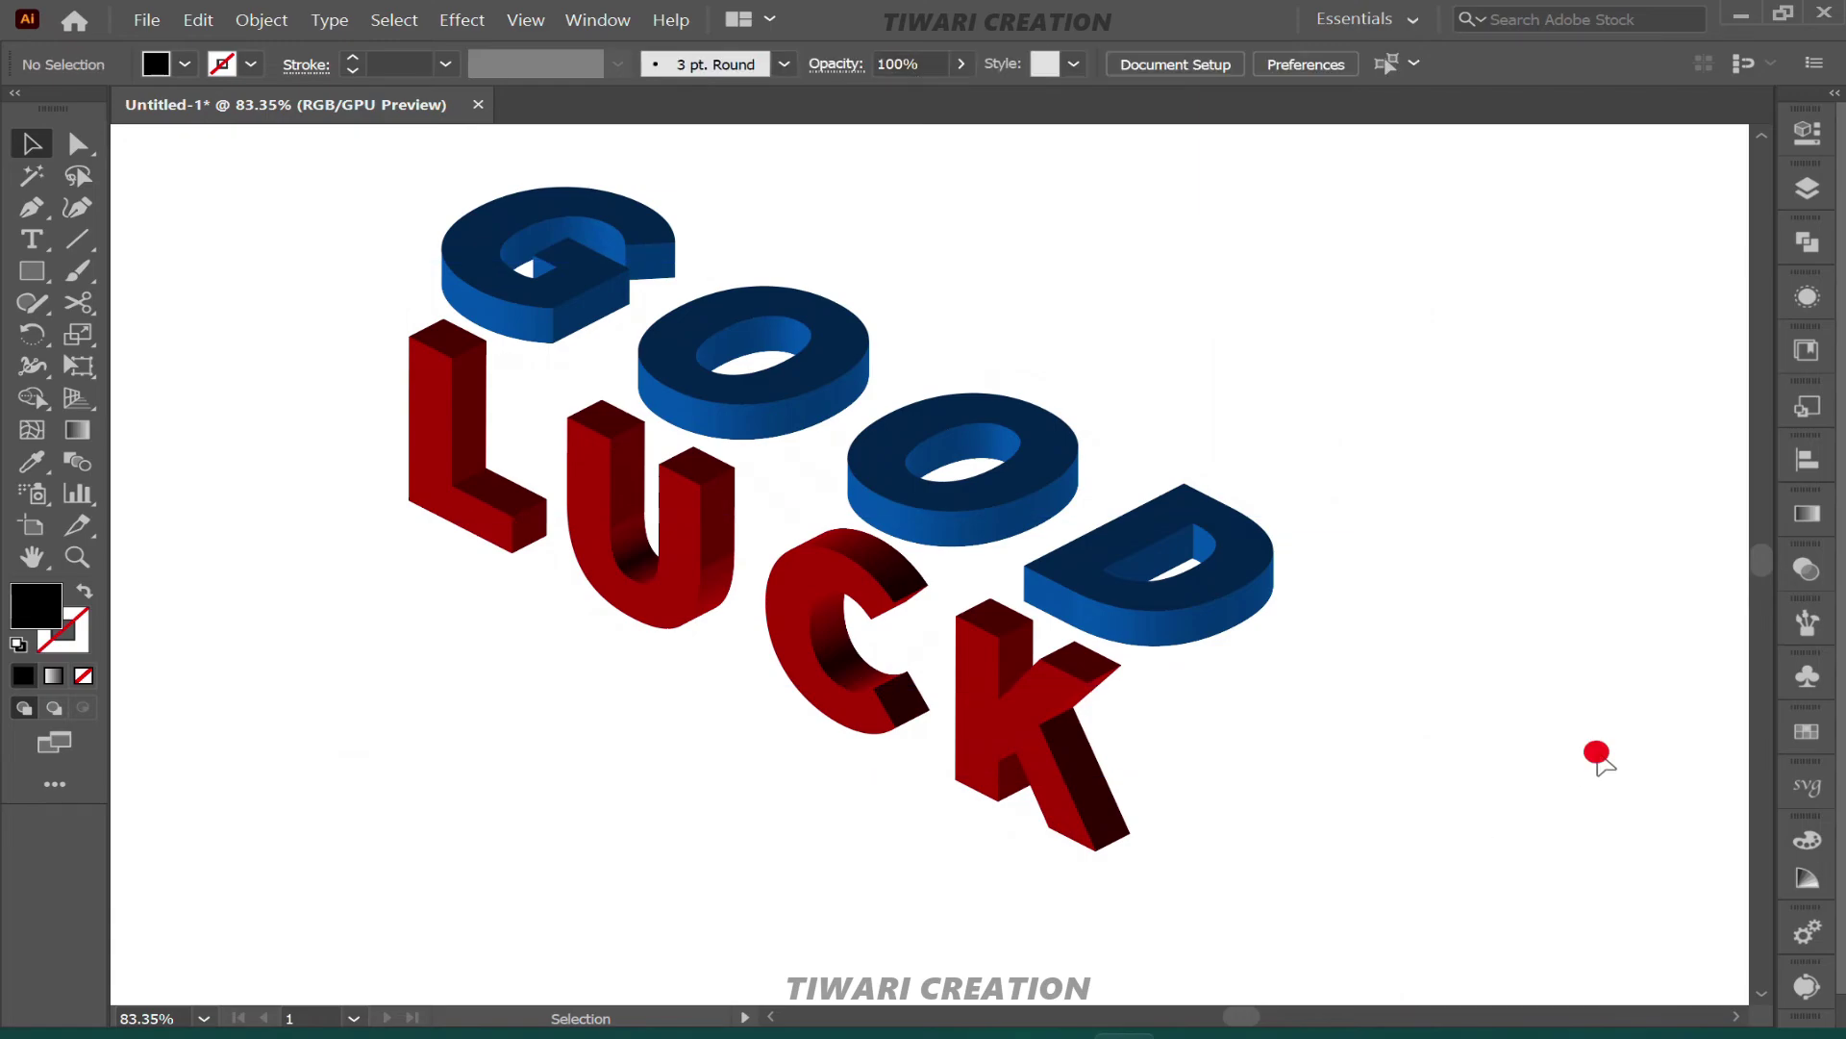